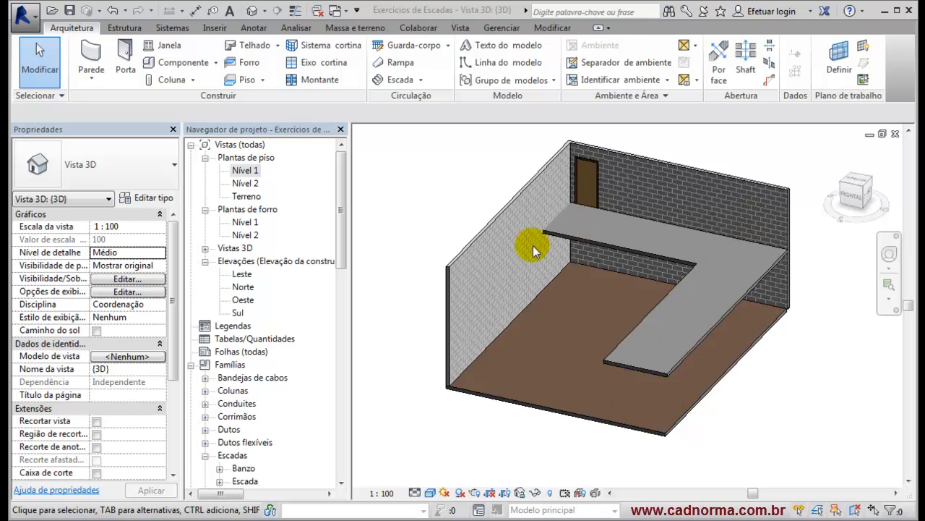
- Open the Nível 1 floor plan
click(564, 328)
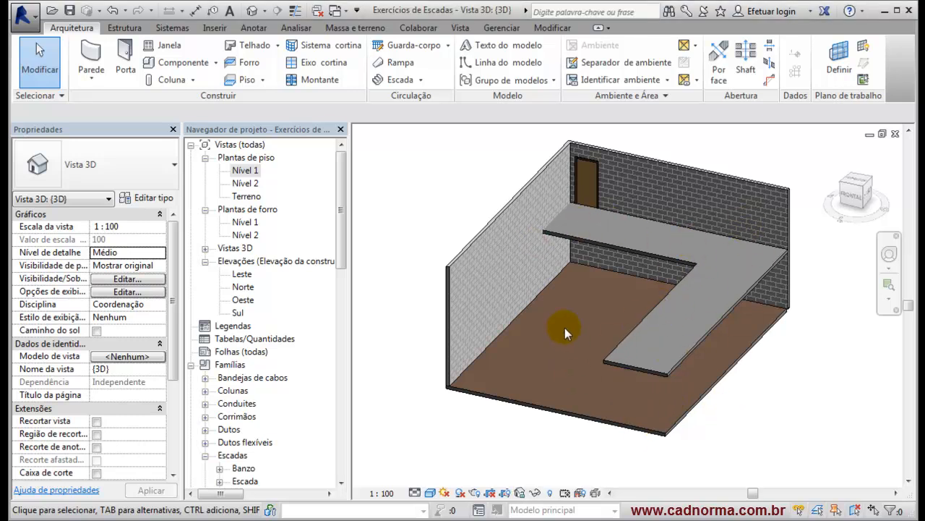
double_click(246, 172)
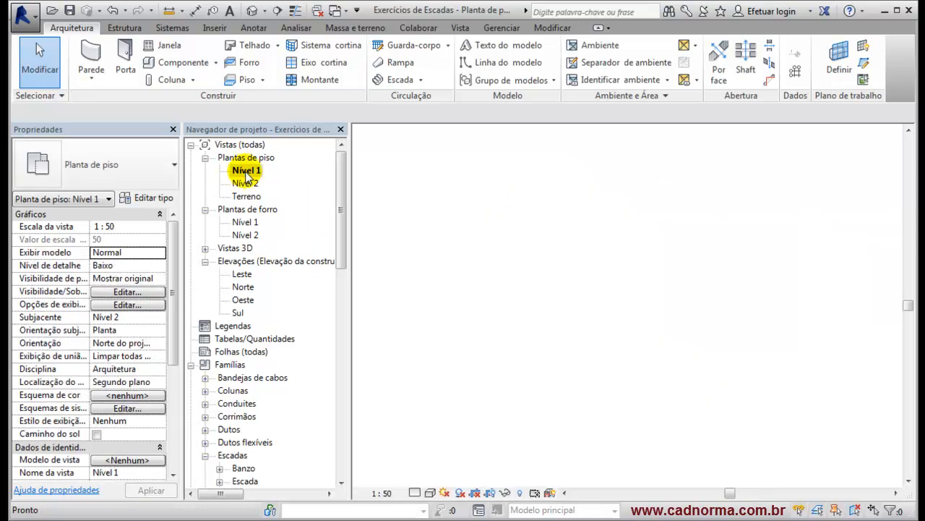
middle_drag(657, 244, 563, 290)
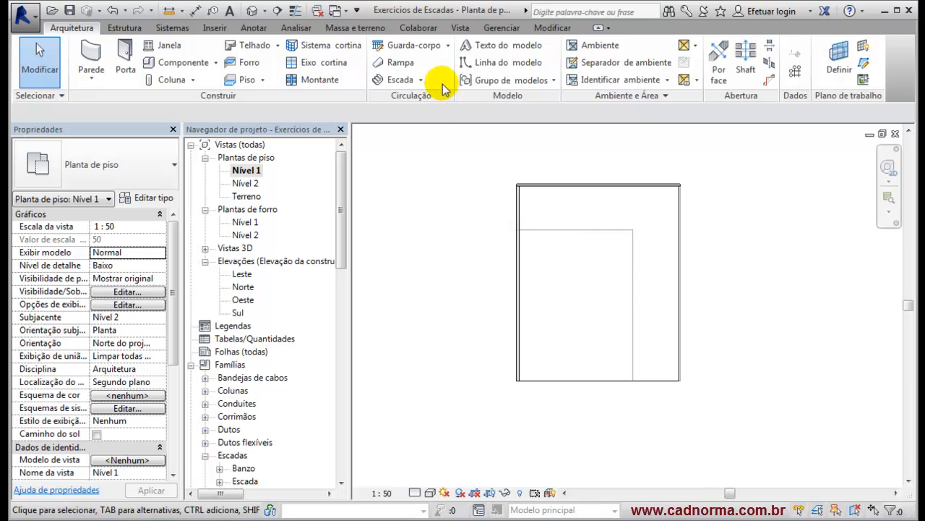
- Start a stair by sketch without saving the project and review the type properties of Escada 175 x 280
click(420, 80)
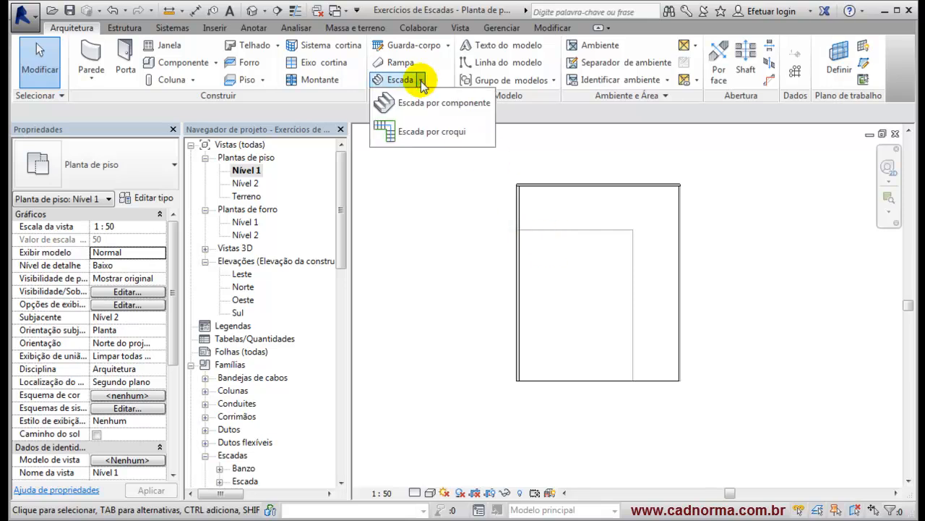
click(413, 132)
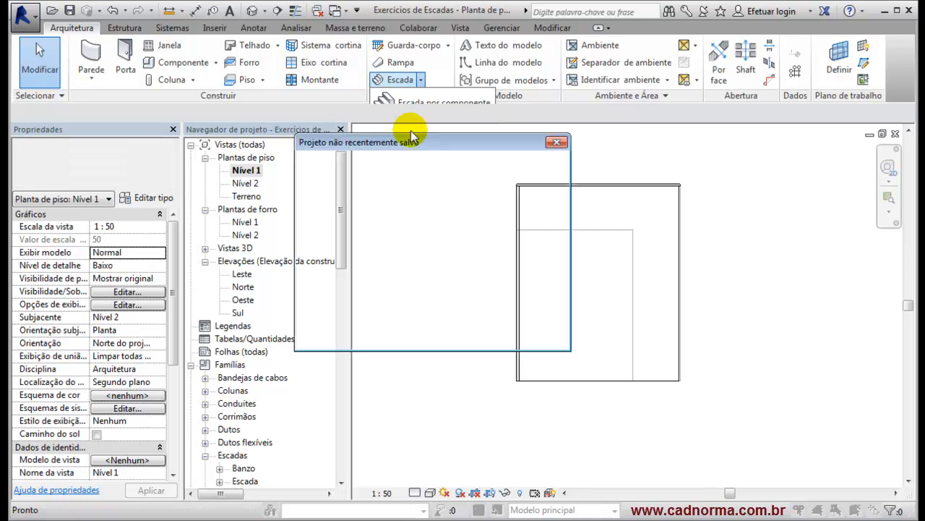
click(532, 332)
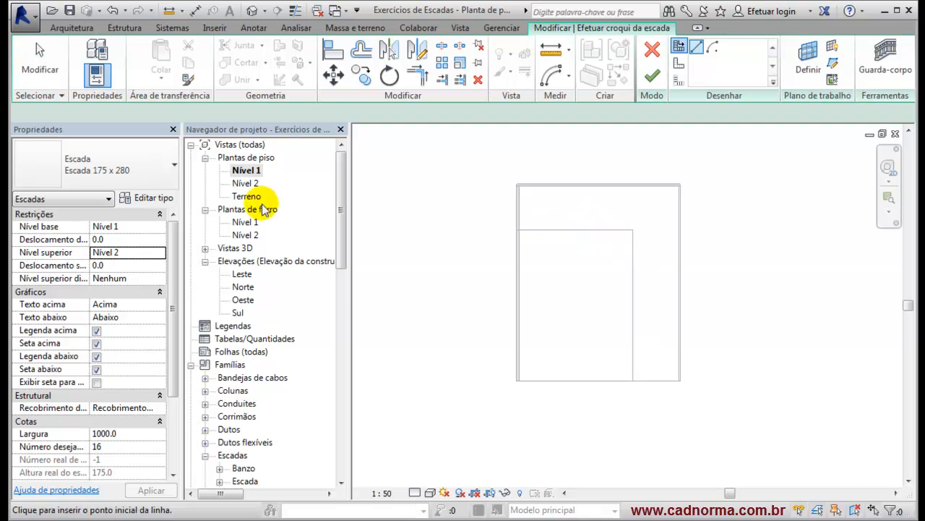
click(162, 201)
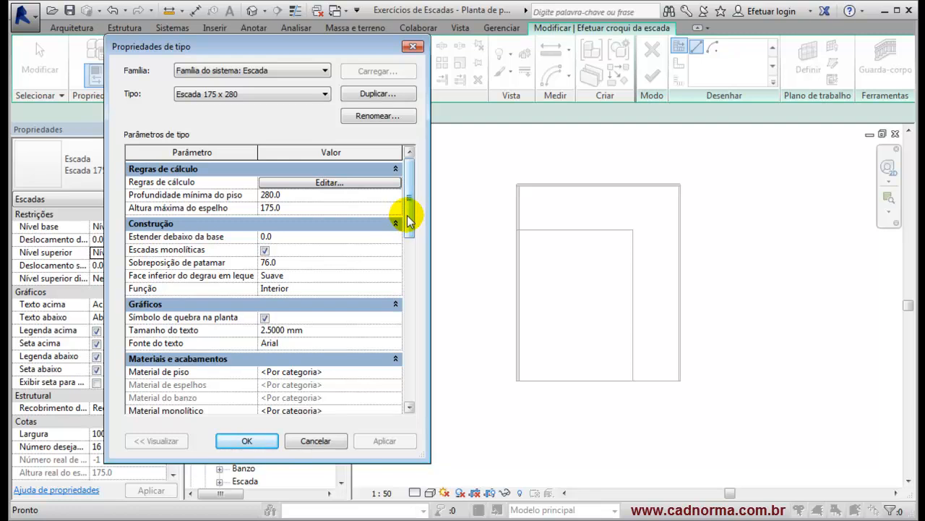
drag(409, 220, 410, 293)
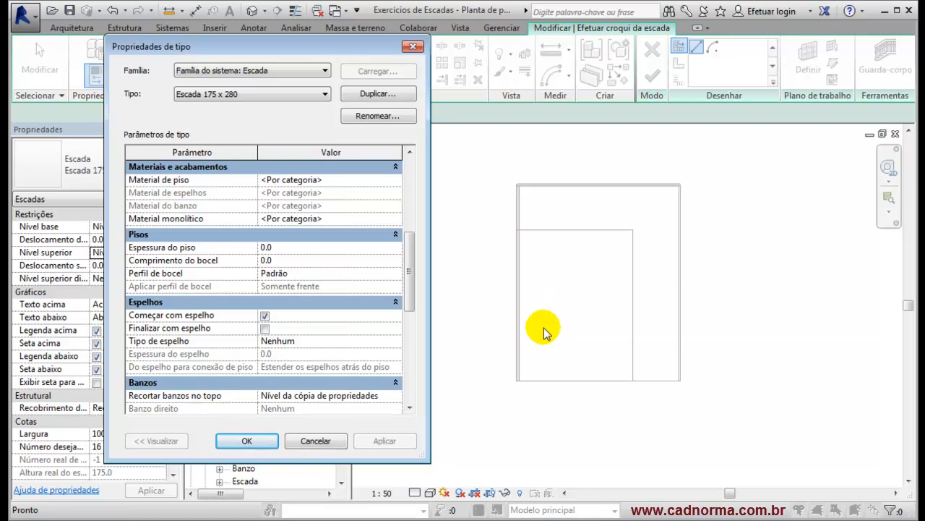
click(263, 441)
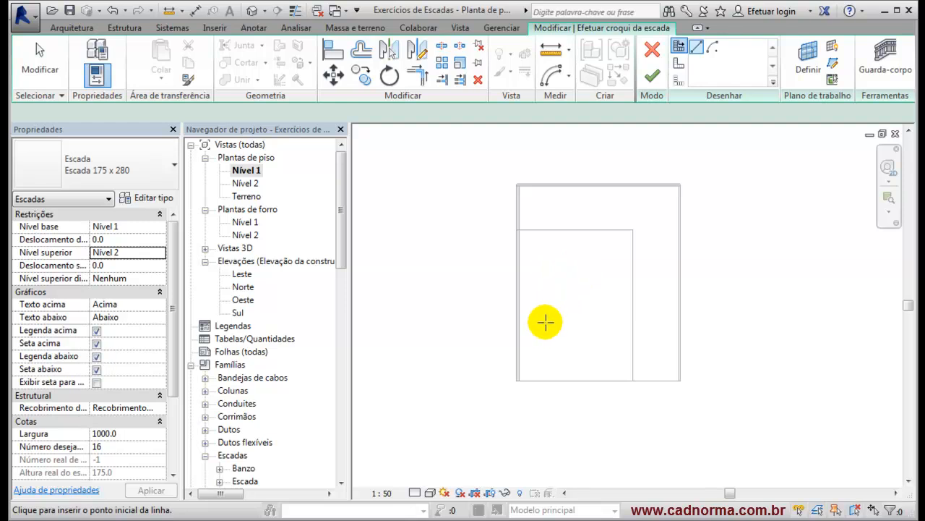
- Sketch a straight 4480 mm stair run along the left wall, heading up toward the upper slab's edge
click(544, 248)
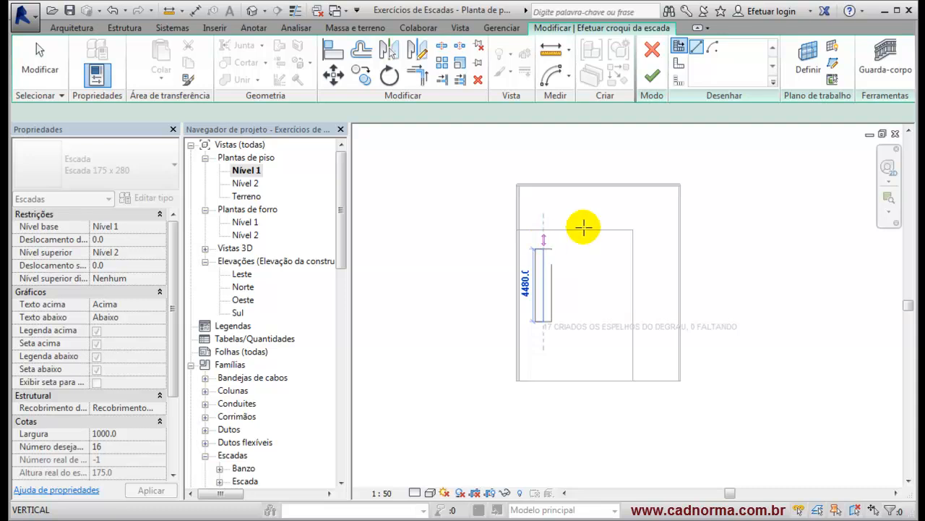
key(Escape)
key(Escape)
- Stretch the last riser line to the edge of the upper slab to form a landing, and finish the stair sketch
scroll(555, 243, up, 3)
scroll(555, 248, up, 5)
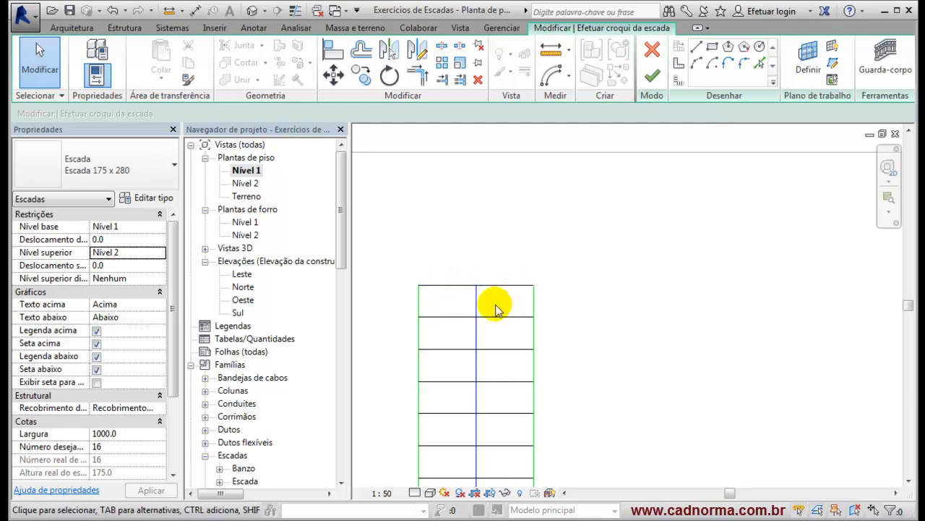
drag(502, 288, 496, 152)
click(659, 255)
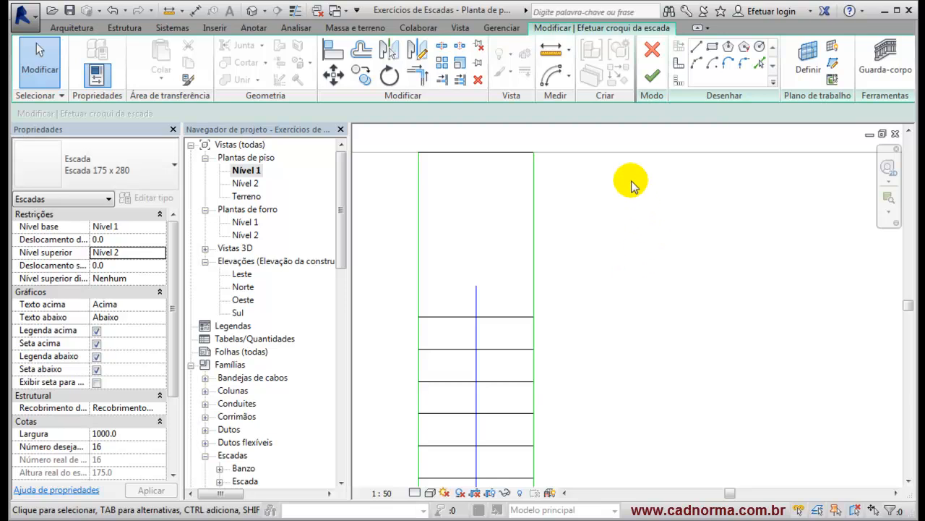
click(651, 79)
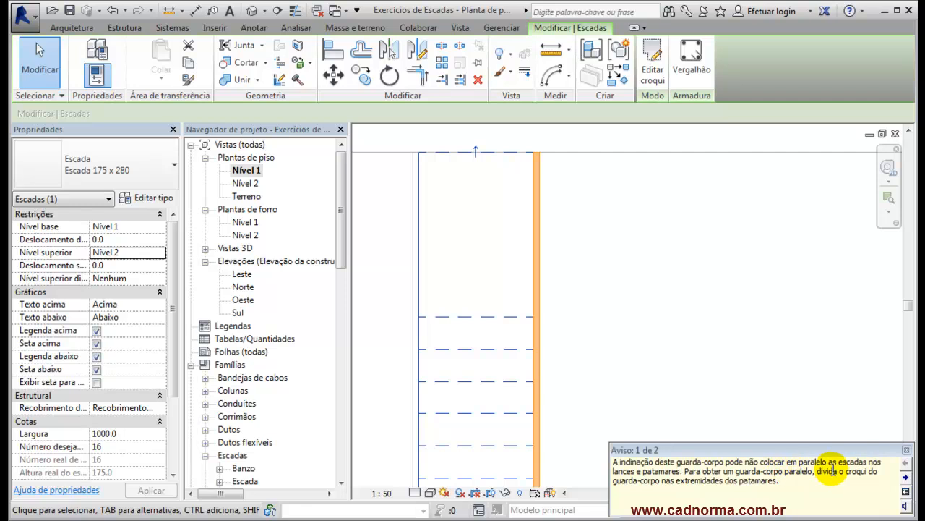
click(617, 253)
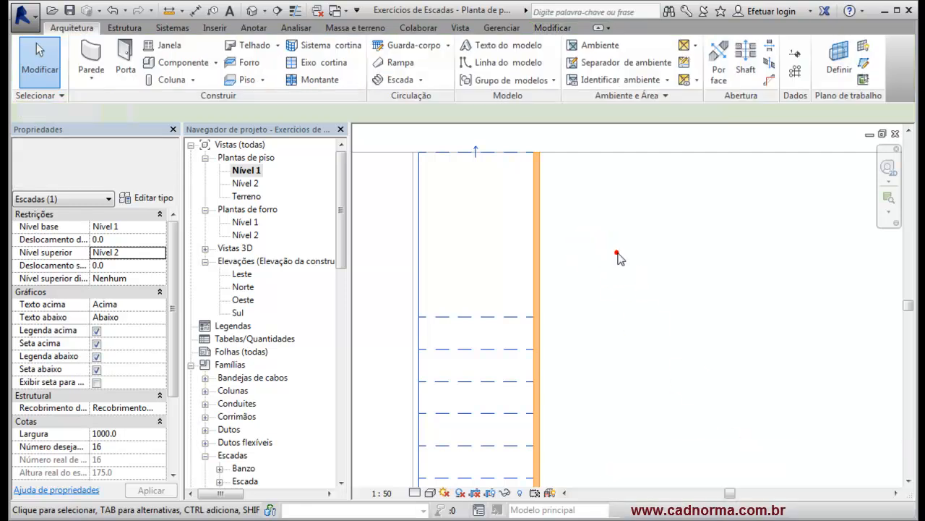
- Check the stair in 3D and split the open-side railing's path in the Nível 1 plan where the landing begins
click(246, 10)
shift+middle_drag(589, 238, 561, 313)
scroll(507, 361, up, 5)
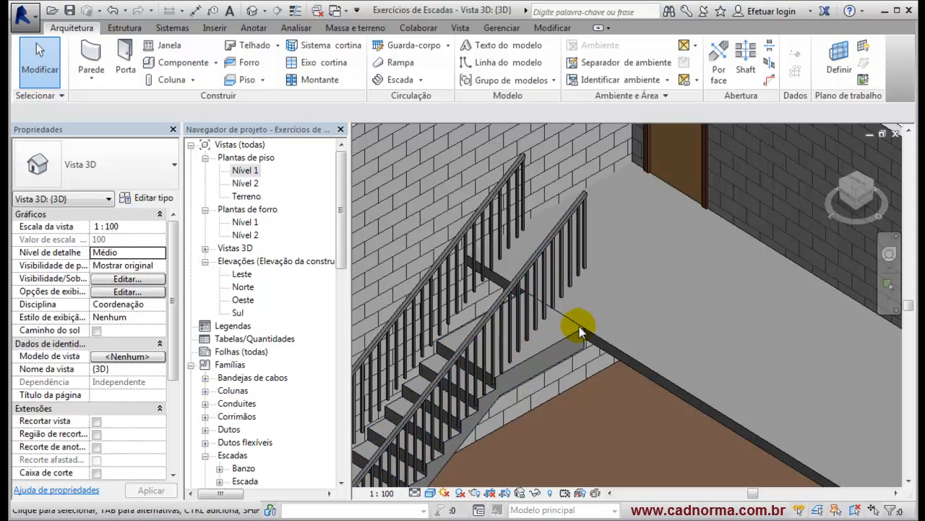
shift+middle_drag(535, 334, 595, 305)
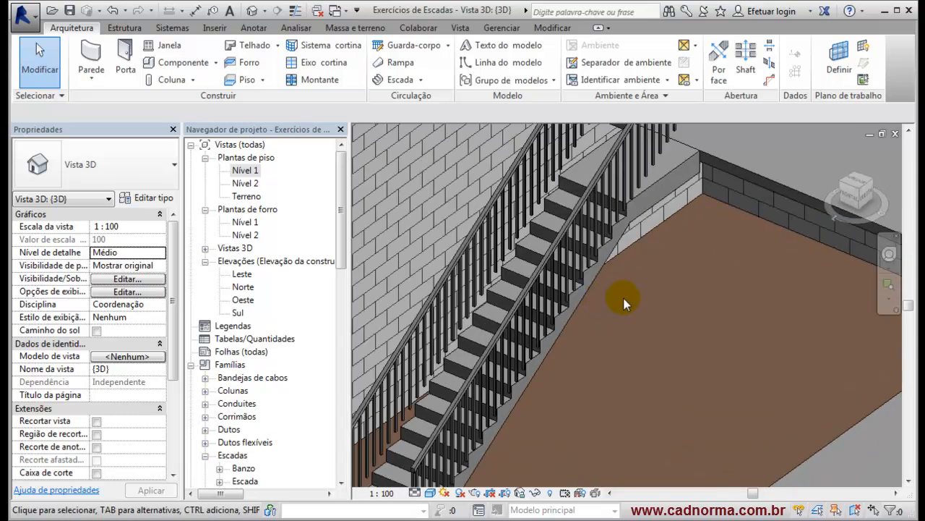
double_click(248, 173)
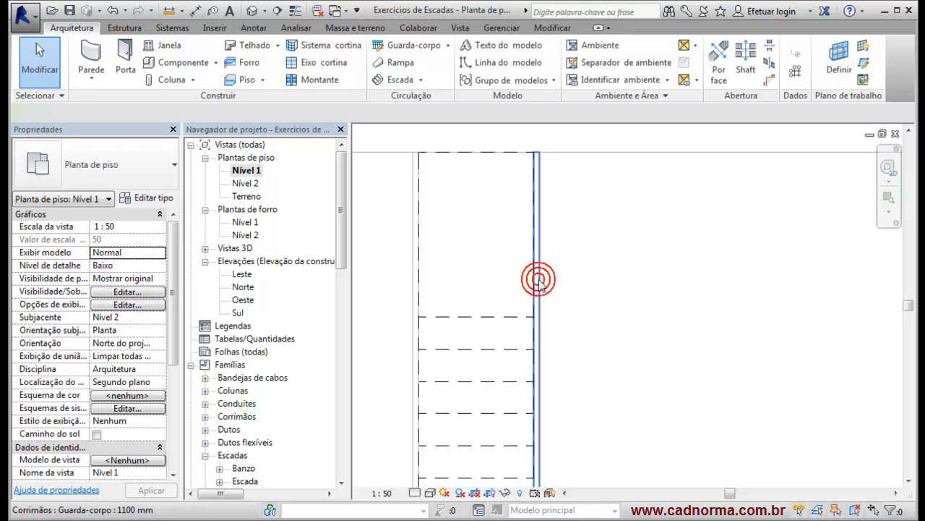
click(539, 280)
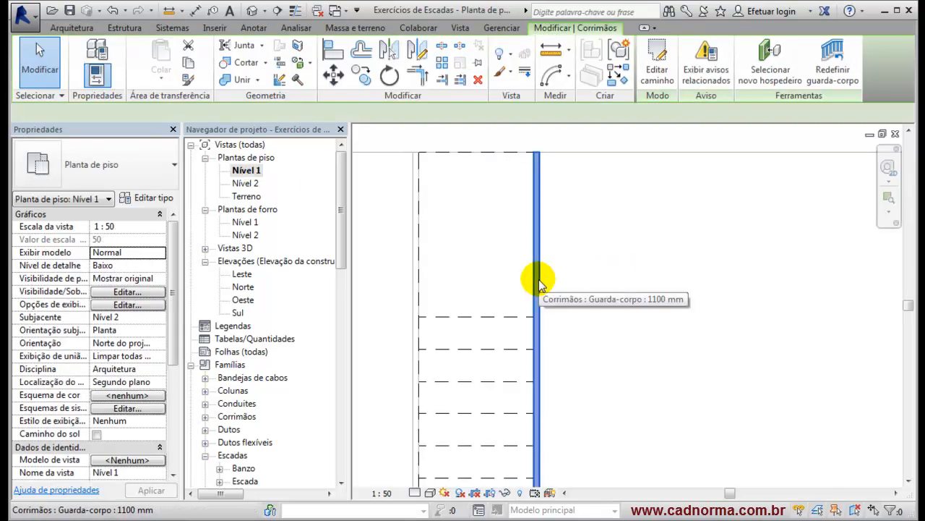
click(650, 73)
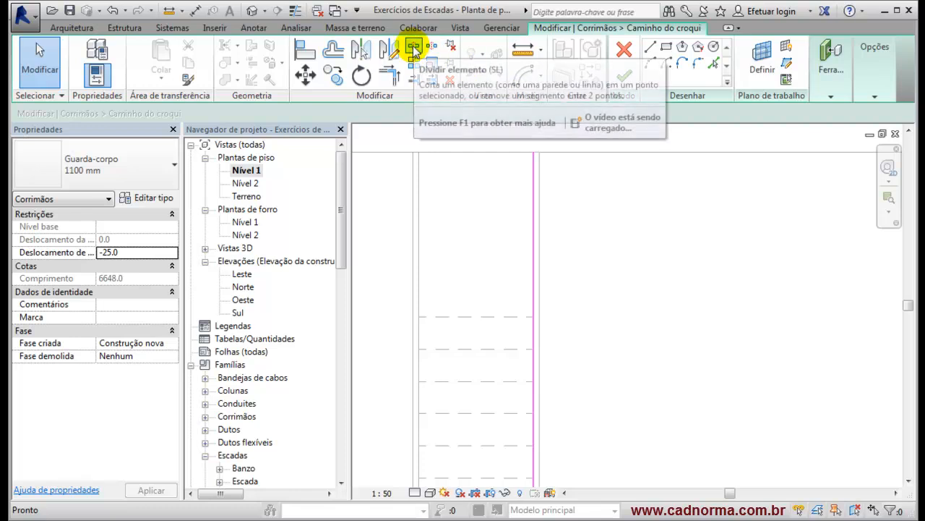
click(414, 47)
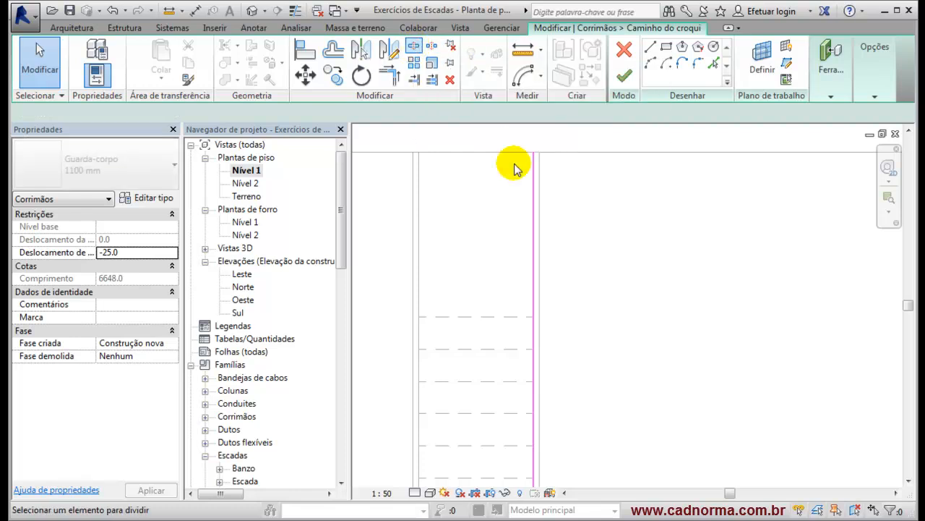
click(534, 316)
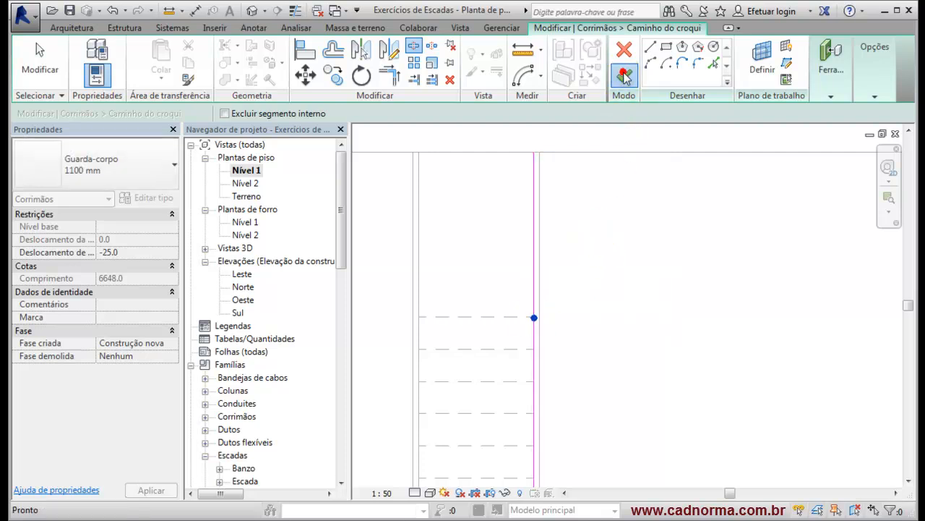
click(625, 74)
- Examine in 3D how the open-side railing runs over the stair's extended landing
click(253, 10)
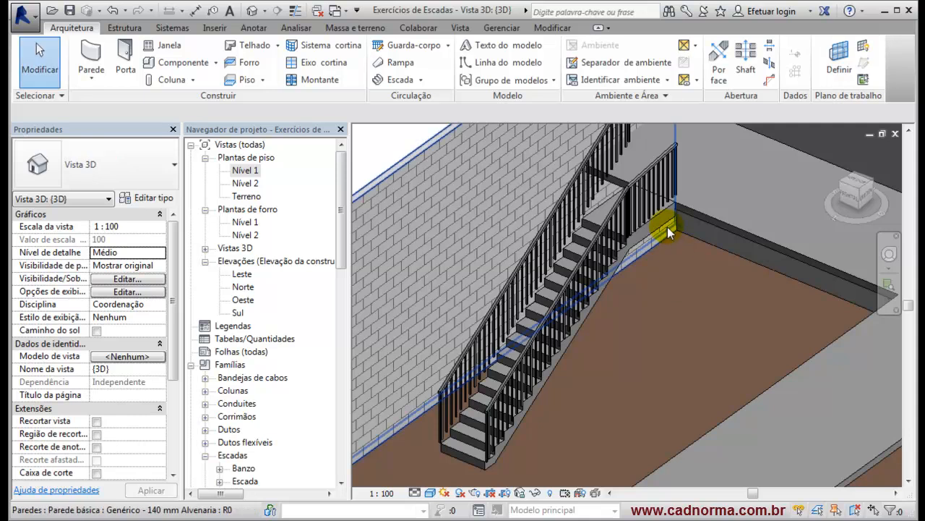
scroll(667, 227, up, 5)
middle_drag(557, 305, 772, 217)
scroll(662, 323, down, 3)
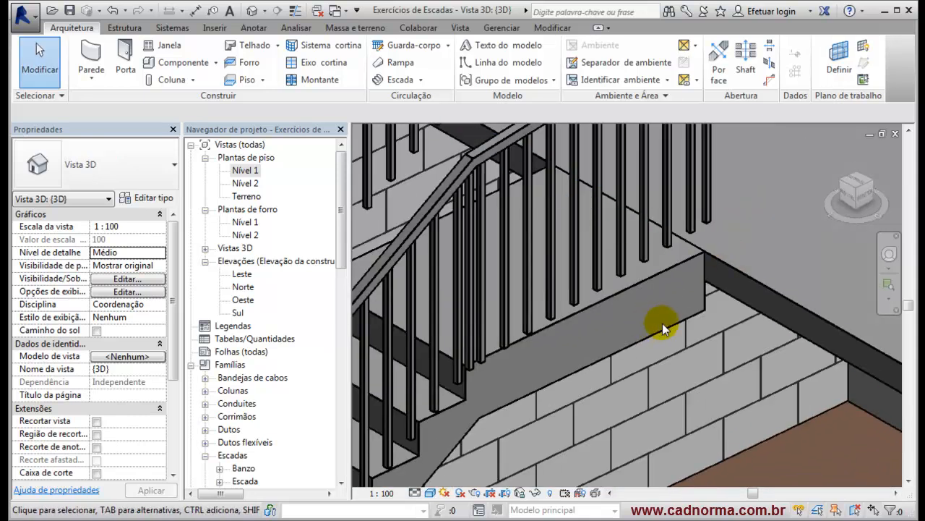
scroll(699, 313, down, 2)
scroll(710, 269, up, 5)
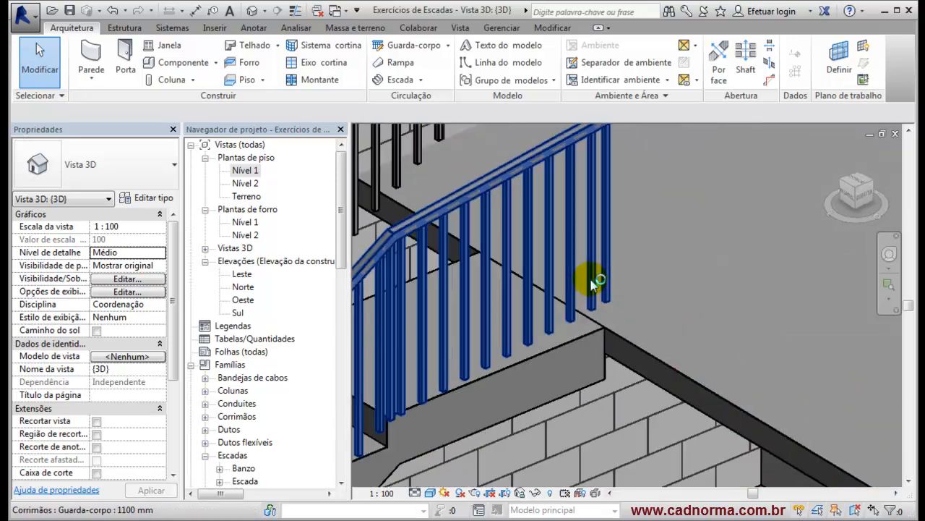
click(594, 277)
shift+middle_drag(593, 279, 586, 246)
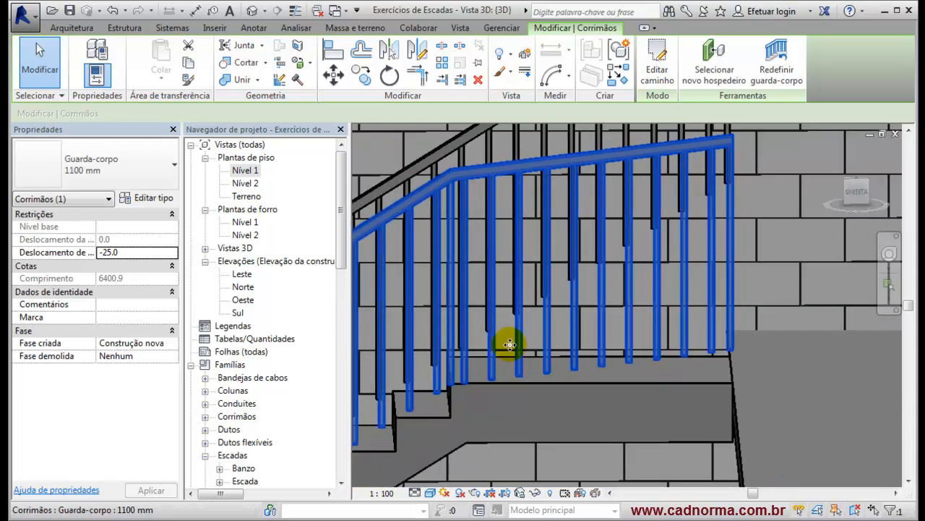
scroll(662, 340, down, 5)
shift+middle_drag(615, 332, 633, 423)
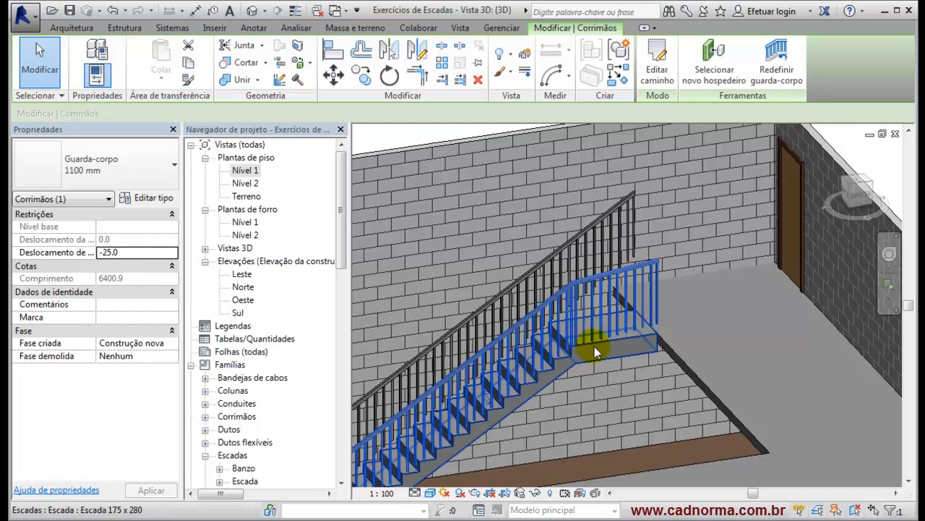
- Examine the selected stair's body and the transition between its last steps and the landing
click(595, 352)
shift+middle_drag(655, 364, 593, 369)
scroll(616, 364, up, 8)
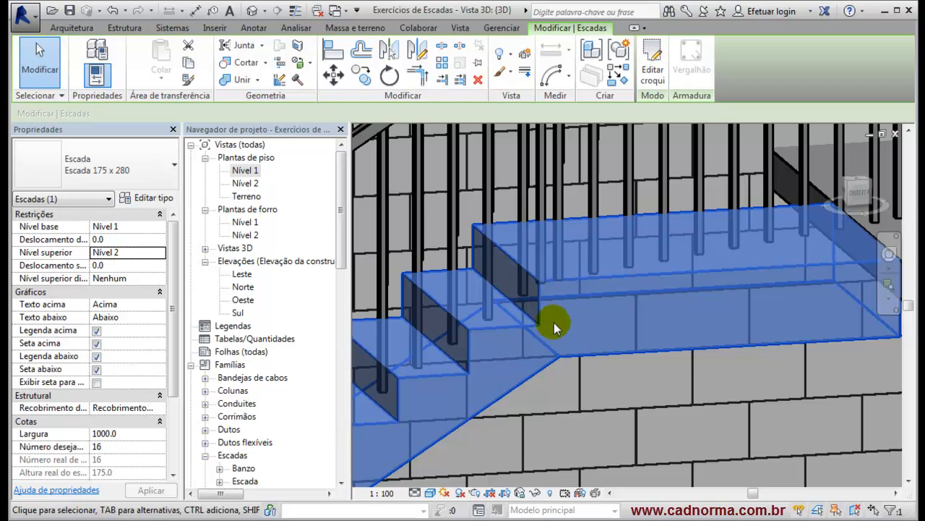
scroll(571, 328, down, 3)
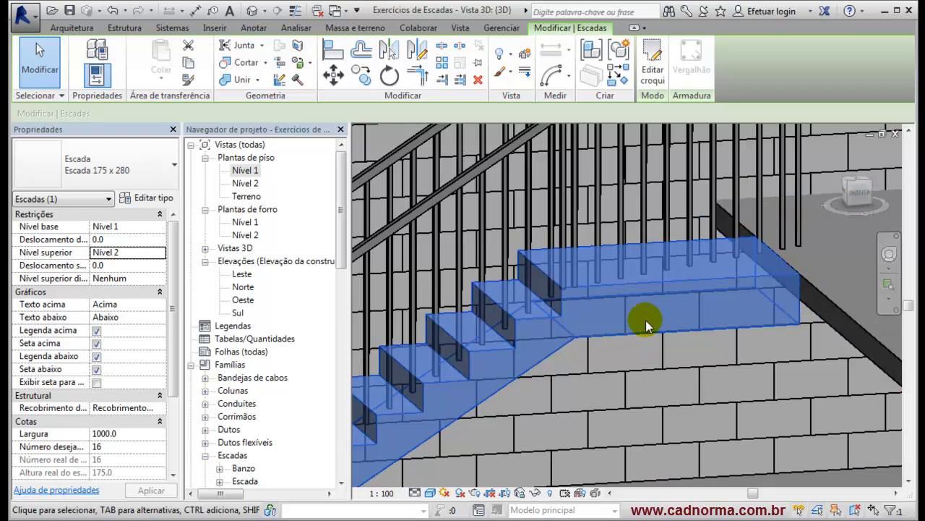
scroll(639, 329, down, 2)
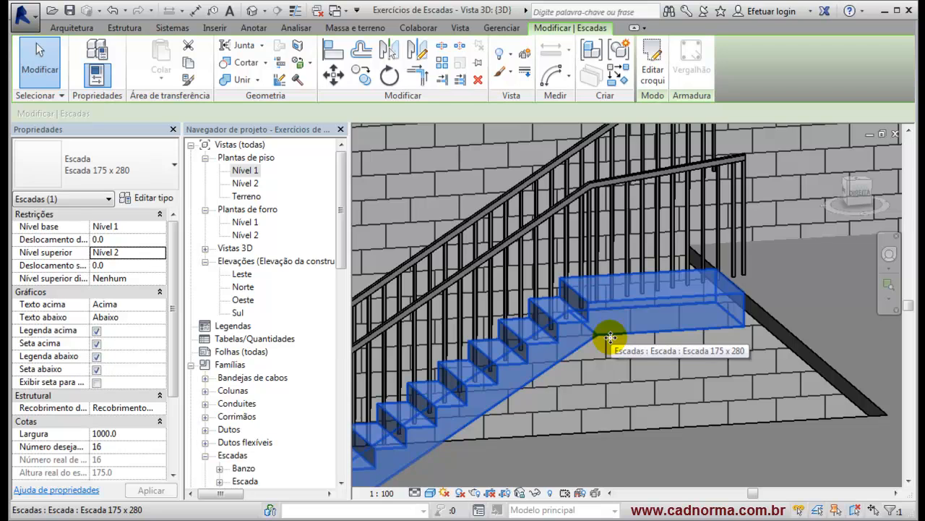
- Delete the sketched stair from the Nível 1 floor plan
double_click(244, 171)
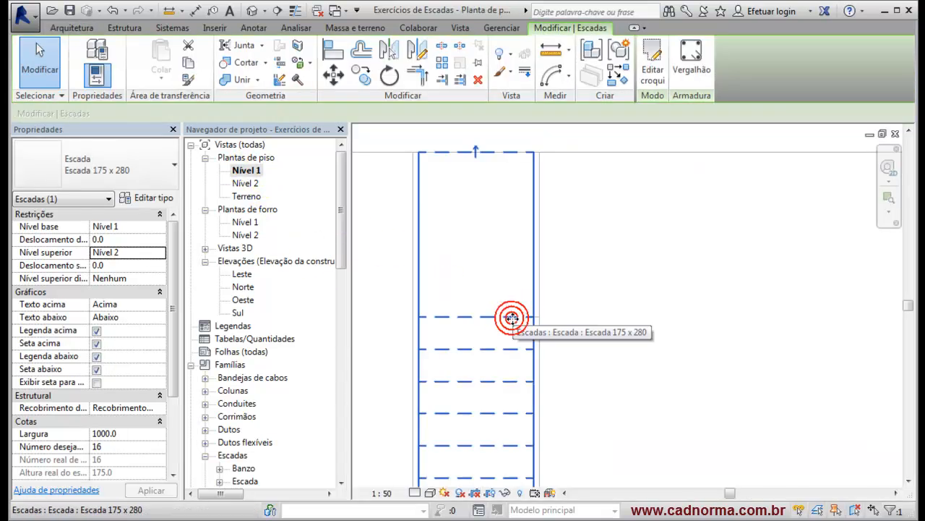
key(Delete)
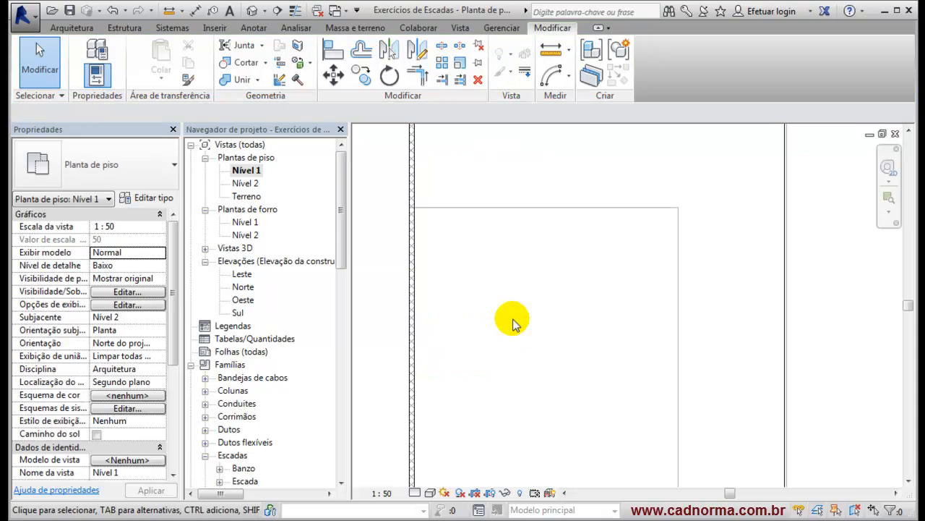
- Start a component stair, place a straight 1680 mm run with 7 risers and 1000 mm width, and enable the automatic landing
click(72, 29)
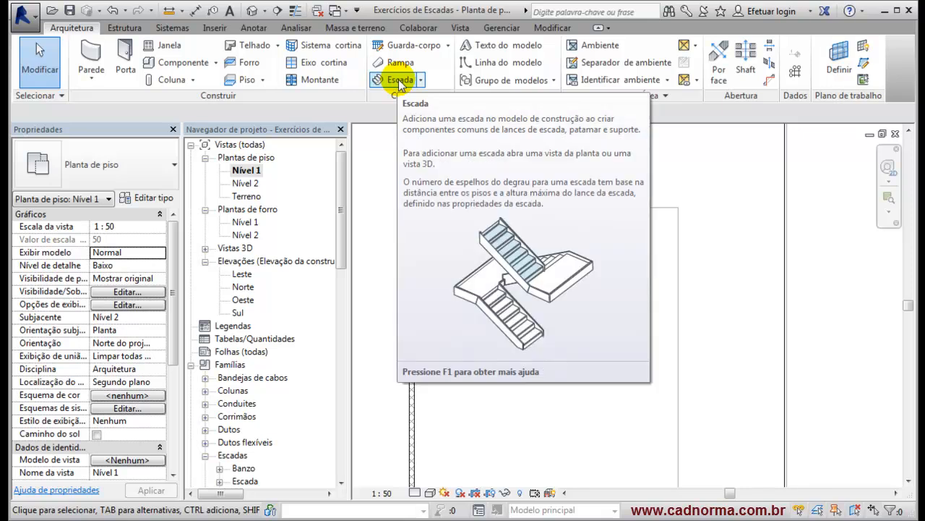
click(399, 79)
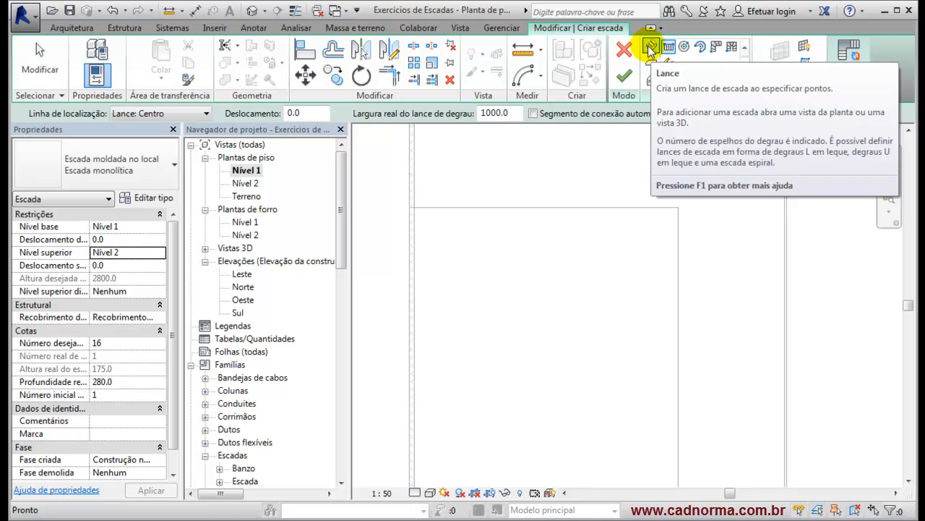
click(479, 411)
click(477, 346)
click(477, 346)
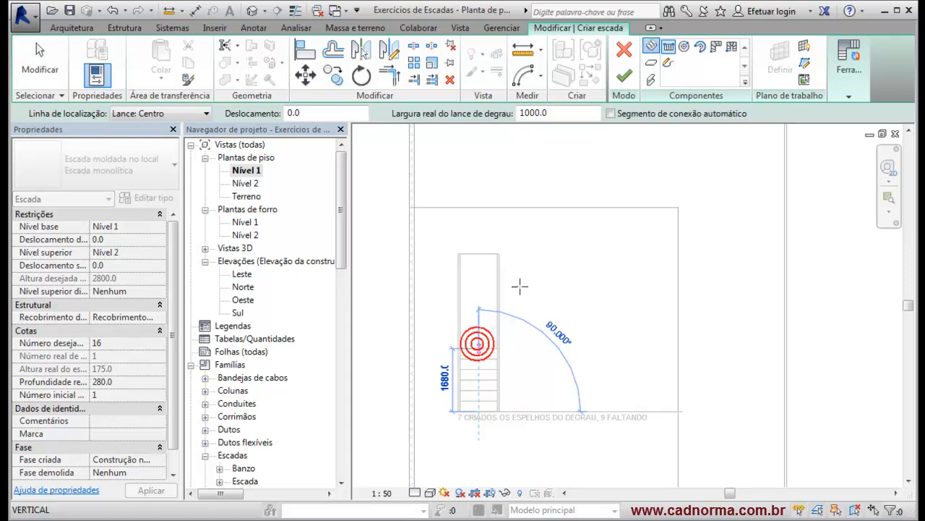
click(611, 113)
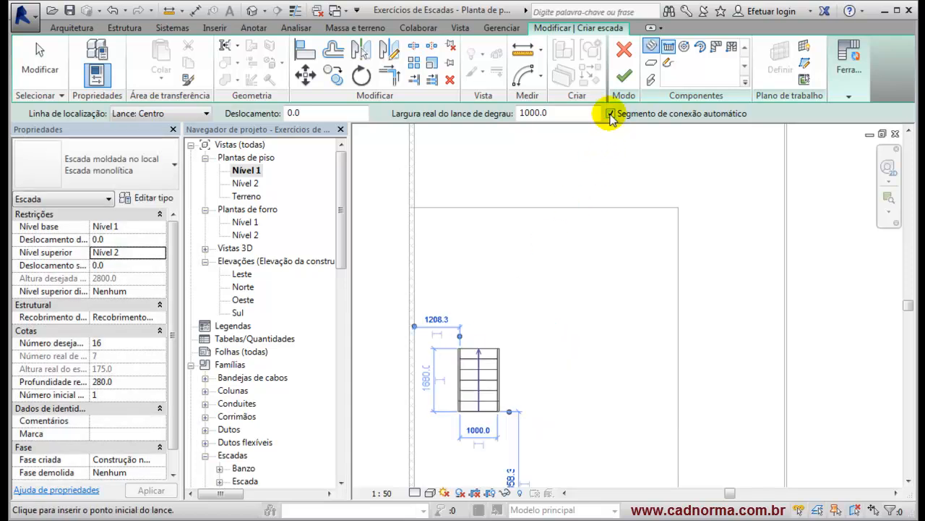
- Add a horizontal 2240 mm second run with the remaining 9 risers, joined by the automatic landing, and finish the stair
click(515, 302)
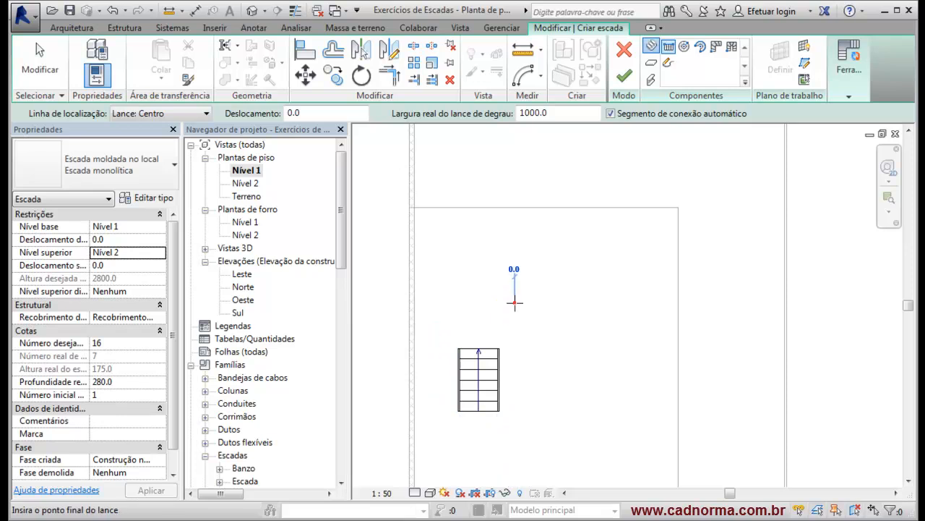
click(606, 302)
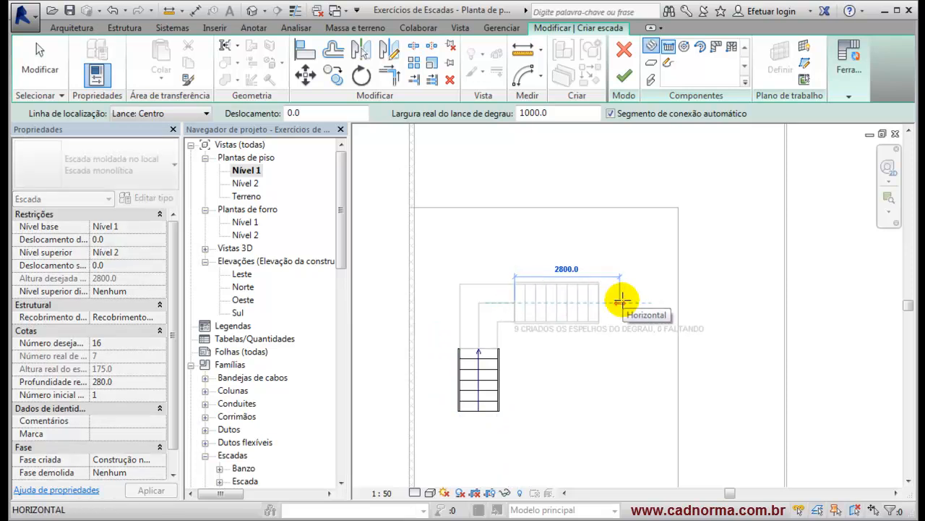
click(627, 78)
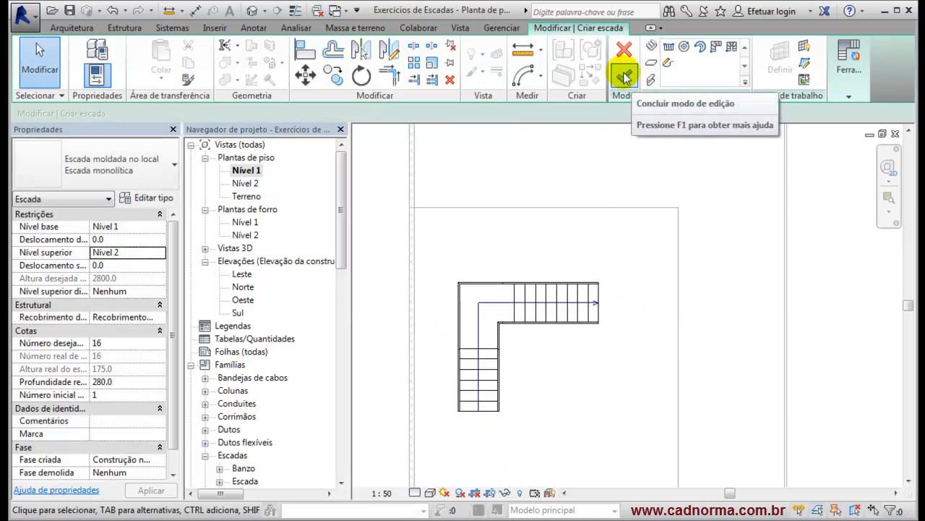
- Inspect the horizontal run on its own and then the complete stair by selecting each in the plan
click(557, 305)
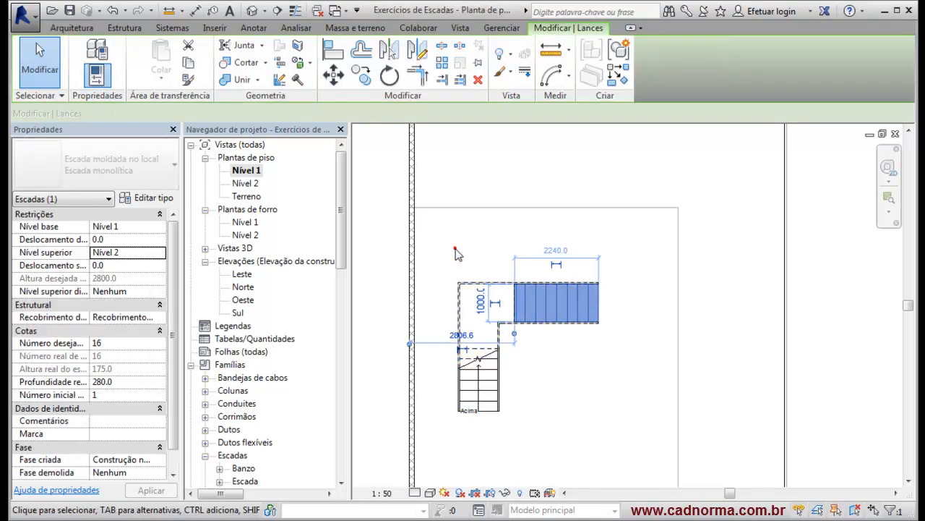
key(Escape)
scroll(525, 305, up, 2)
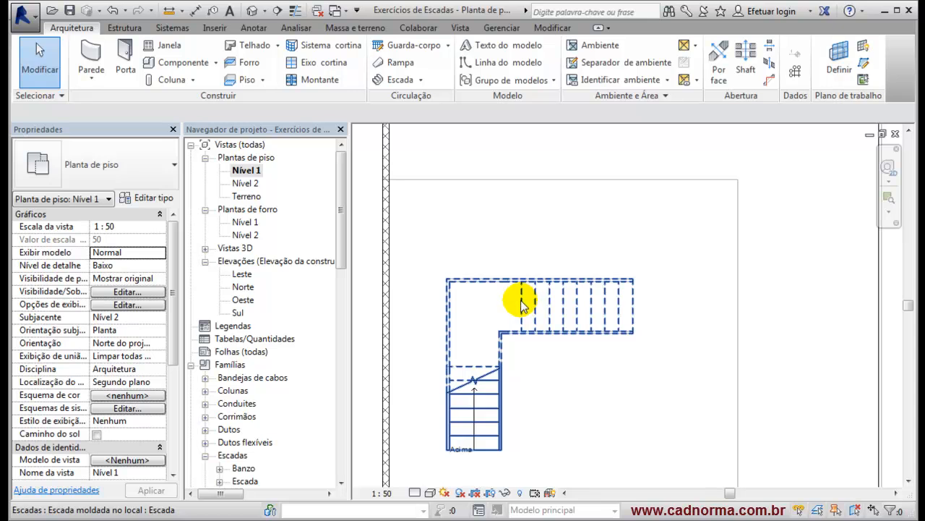
click(521, 302)
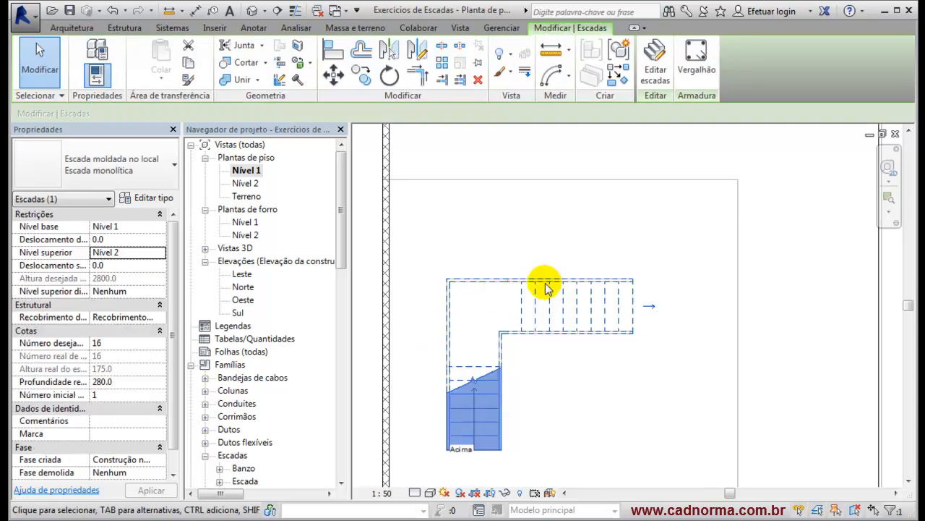
click(513, 244)
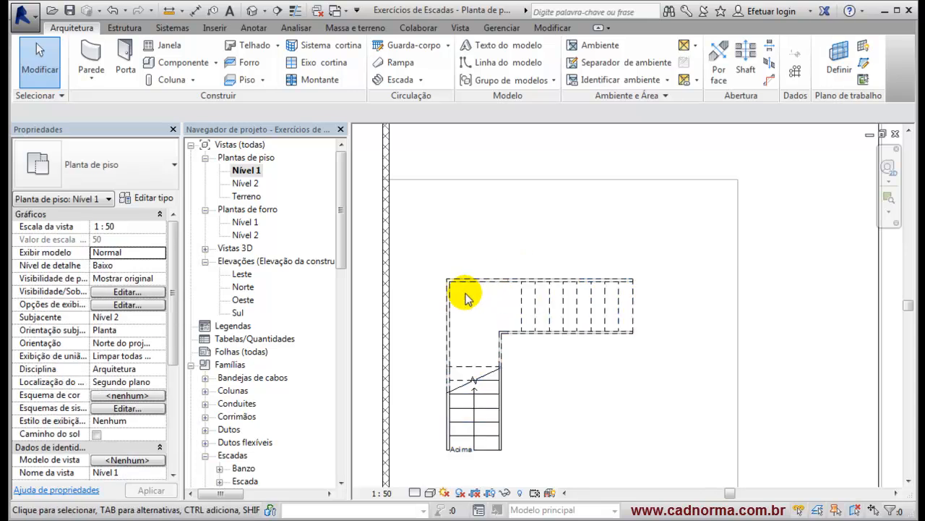
- Examine the stair's separate components by cycling the highlight through the whole stair, both runs and the landing
key(Tab)
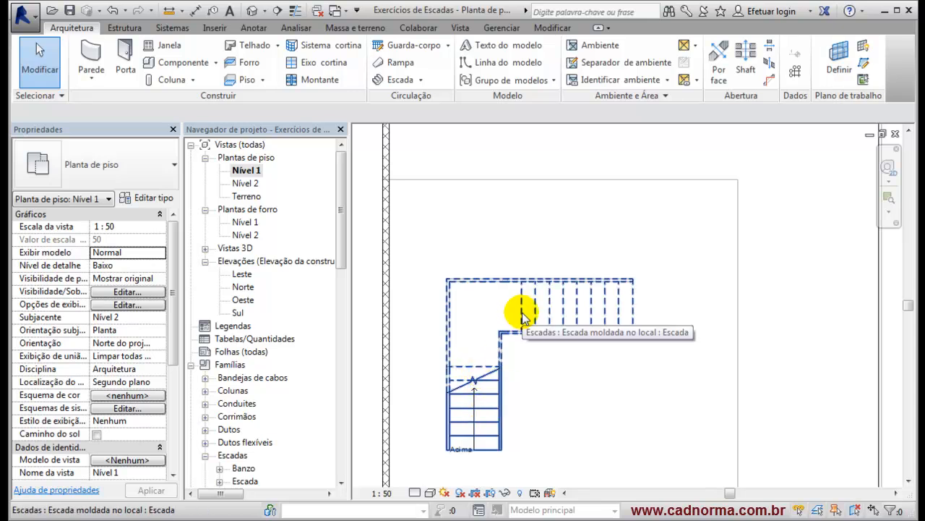
key(Tab)
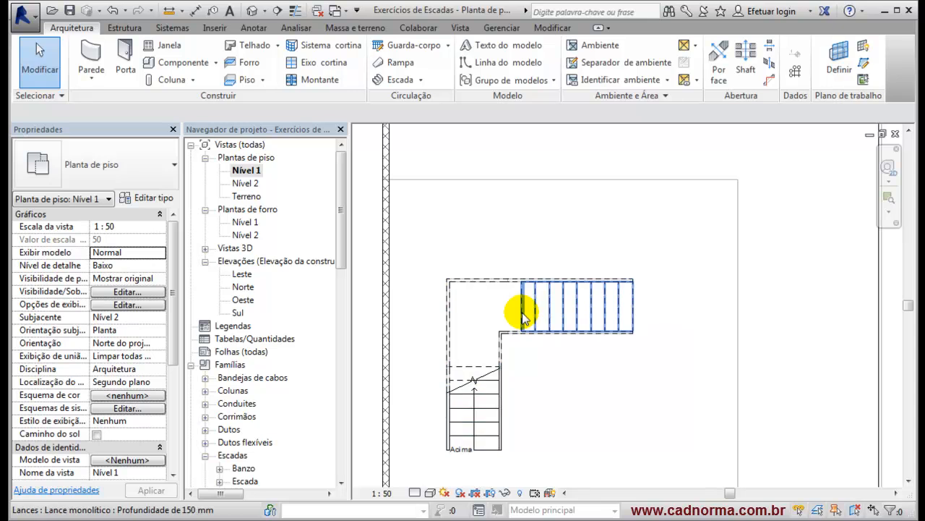
key(Tab)
key(Tab)
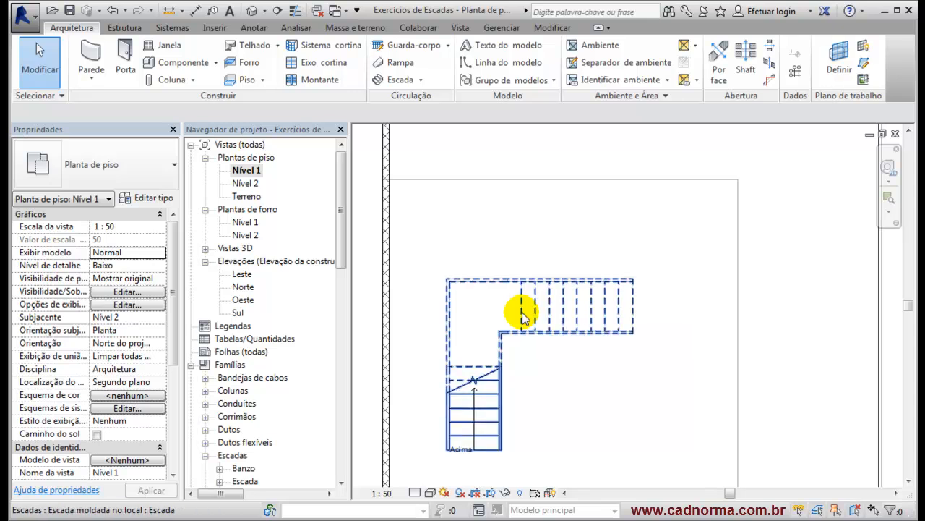
key(Tab)
key(Tab)
key(Tab)
key(Tab)
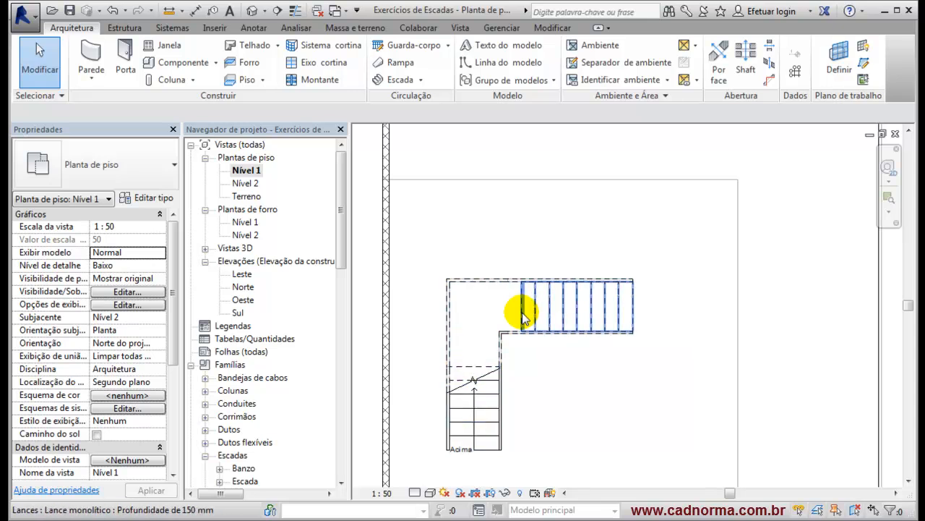
key(Tab)
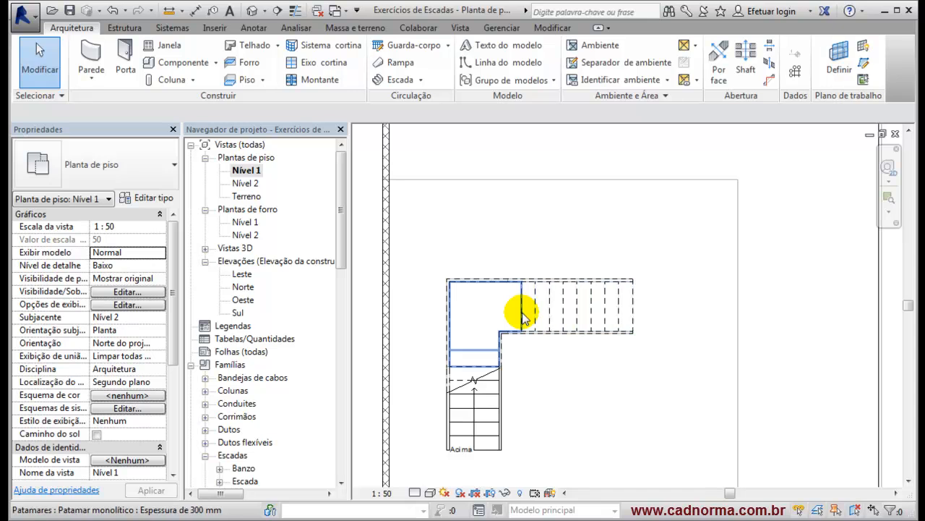
key(Tab)
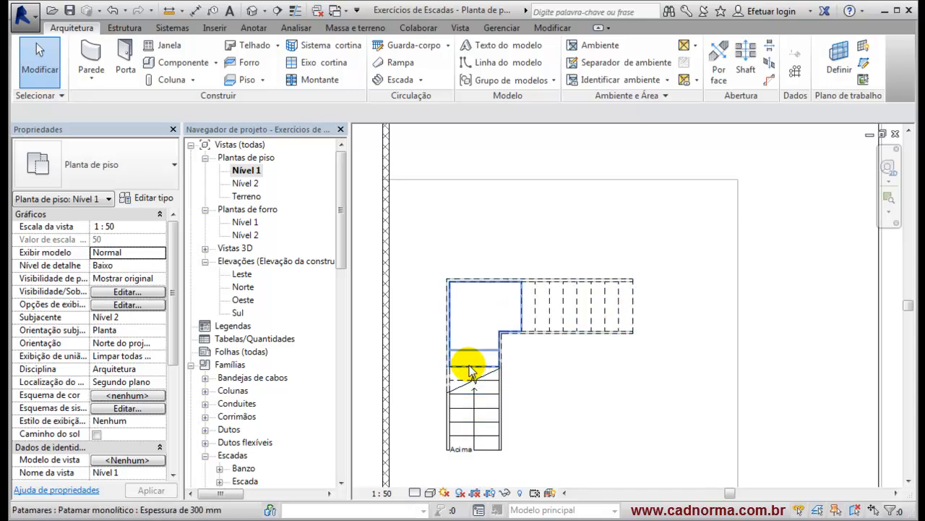
key(Tab)
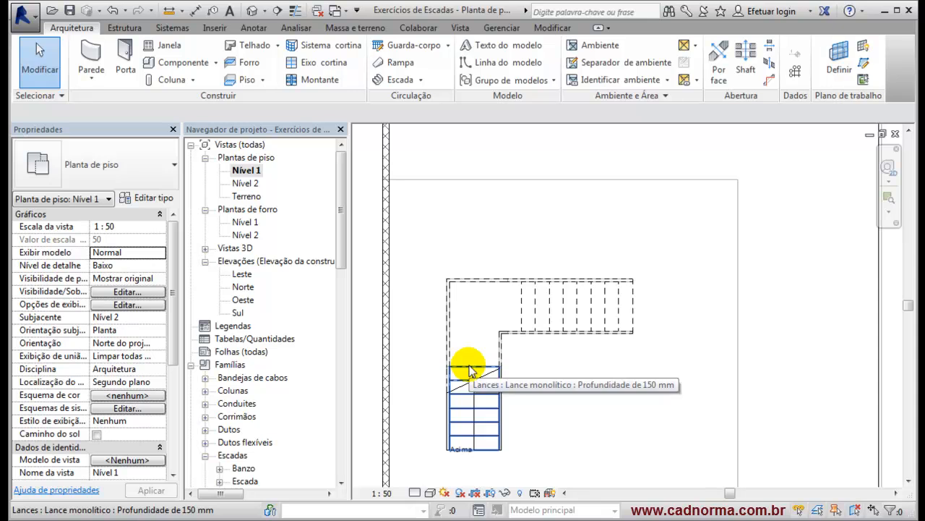
- Examine the run type and landing type settings in the type properties of the whole stair
click(563, 311)
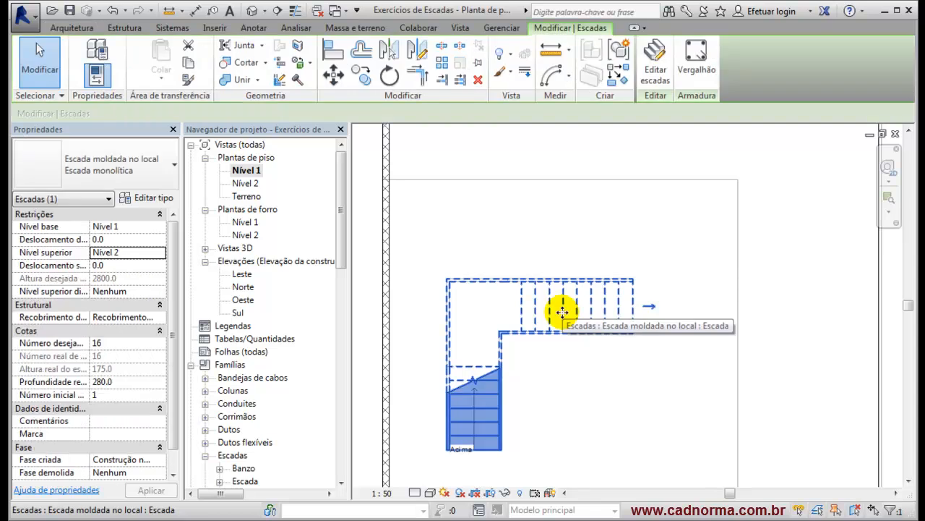
click(156, 202)
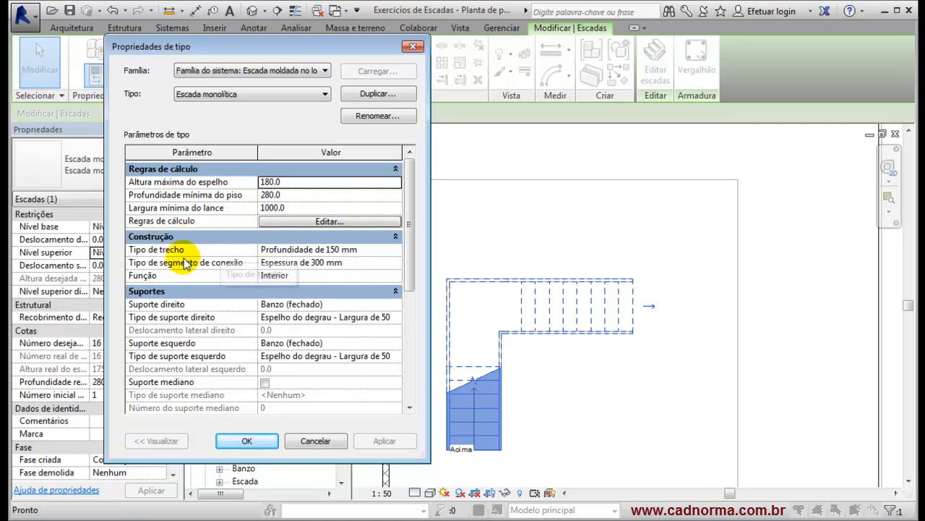
click(378, 250)
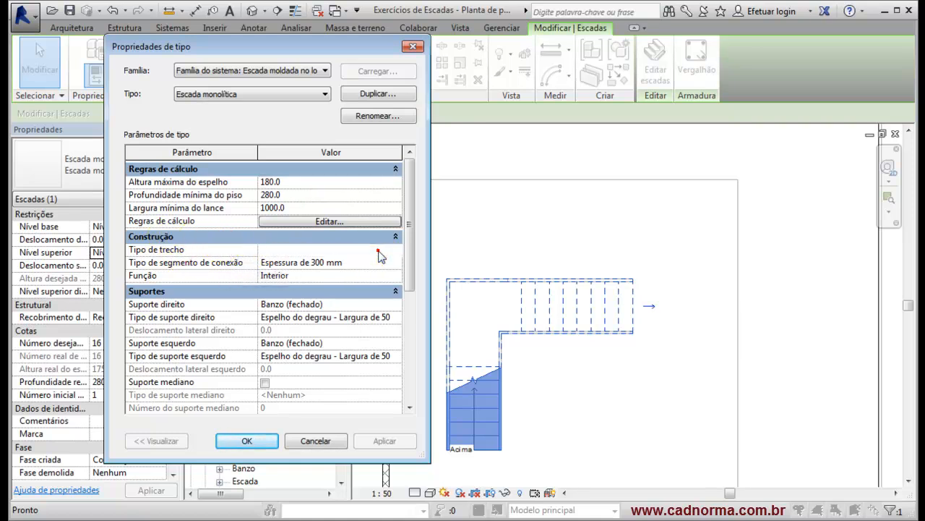
click(358, 265)
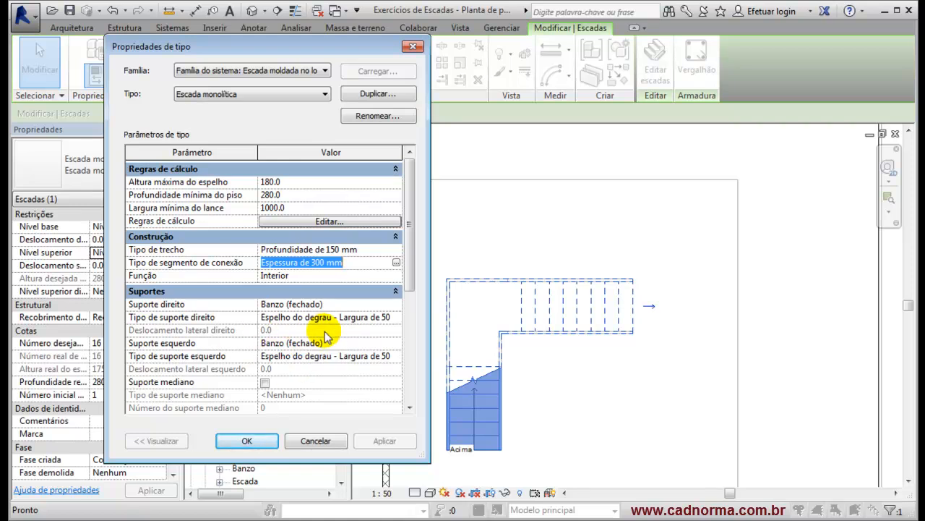
mouse_move(410, 269)
mouse_down()
mouse_move(420, 355)
mouse_move(413, 258)
mouse_up()
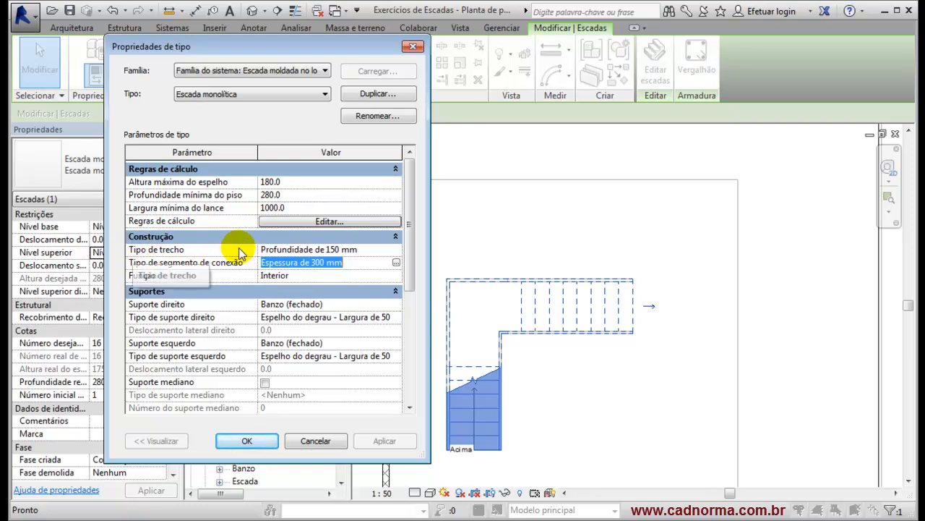
click(355, 249)
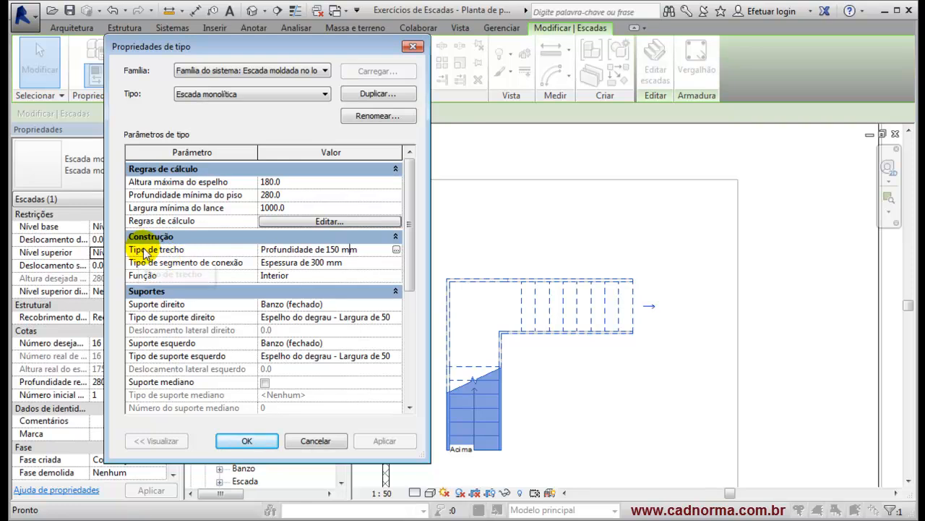
- Try Profundidade de 190 mm as the stair's run type
click(397, 249)
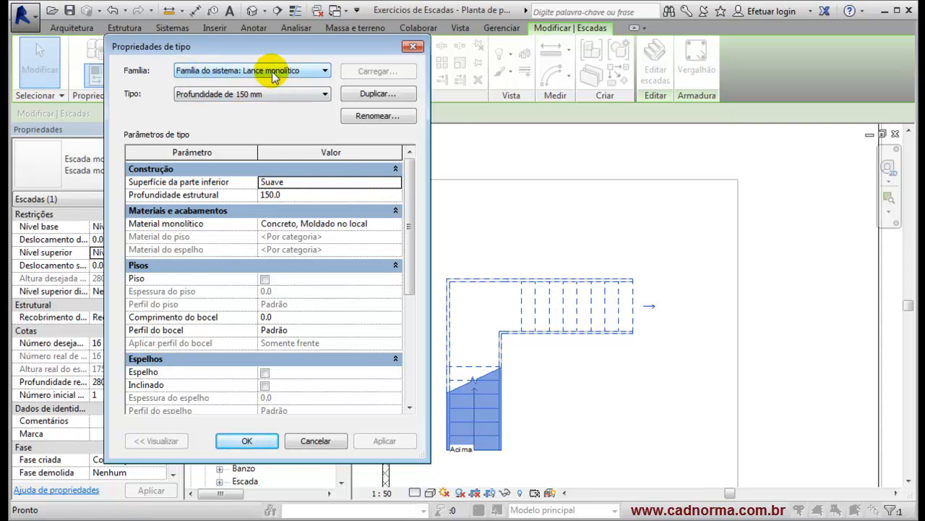
click(323, 93)
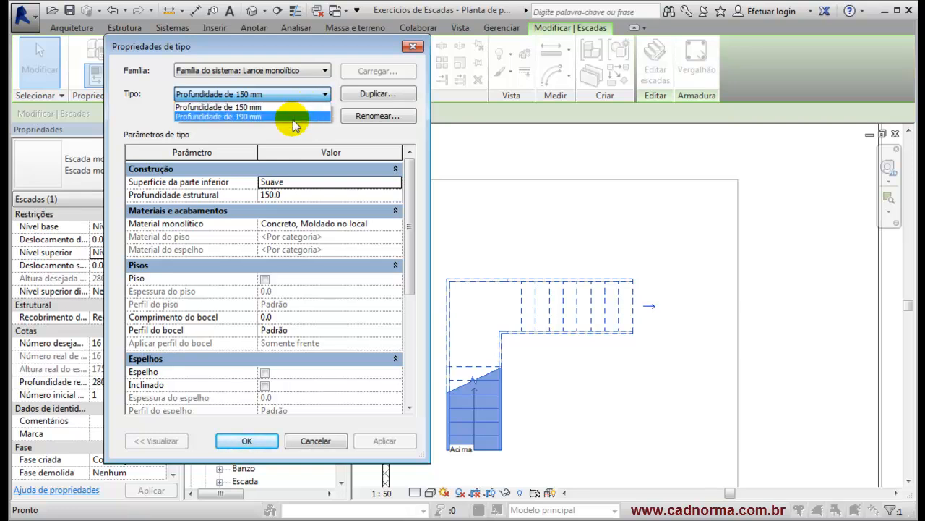
click(284, 117)
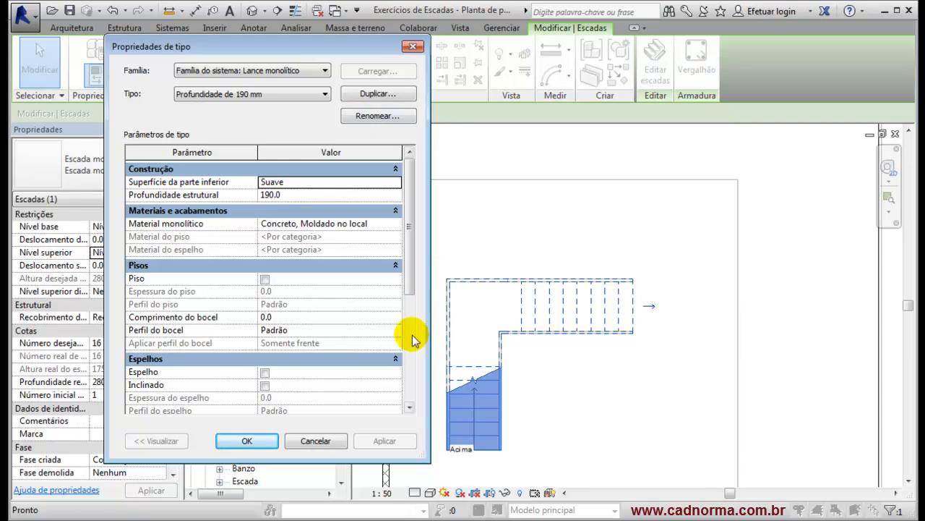
click(248, 441)
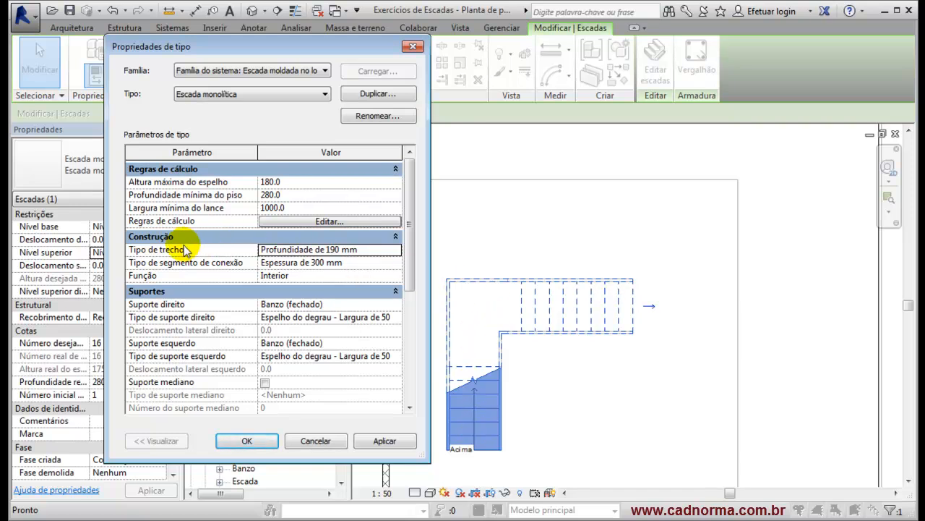
- Review the 190 mm run type's parameters, discard the stair type changes and deselect the stair
click(375, 250)
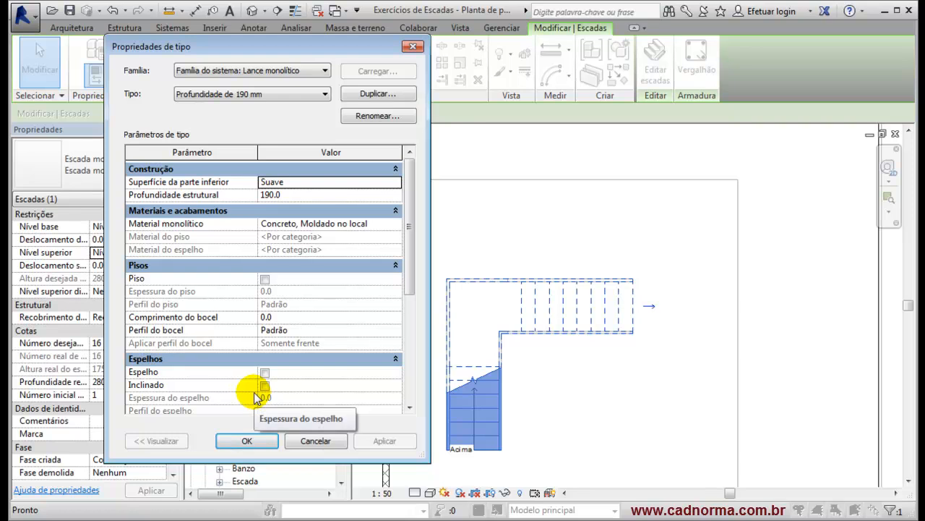
click(316, 442)
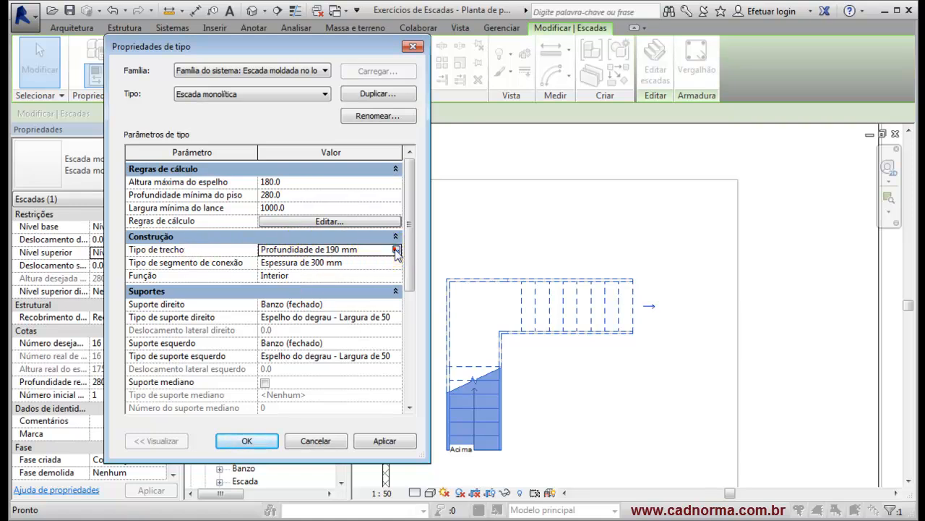
click(396, 249)
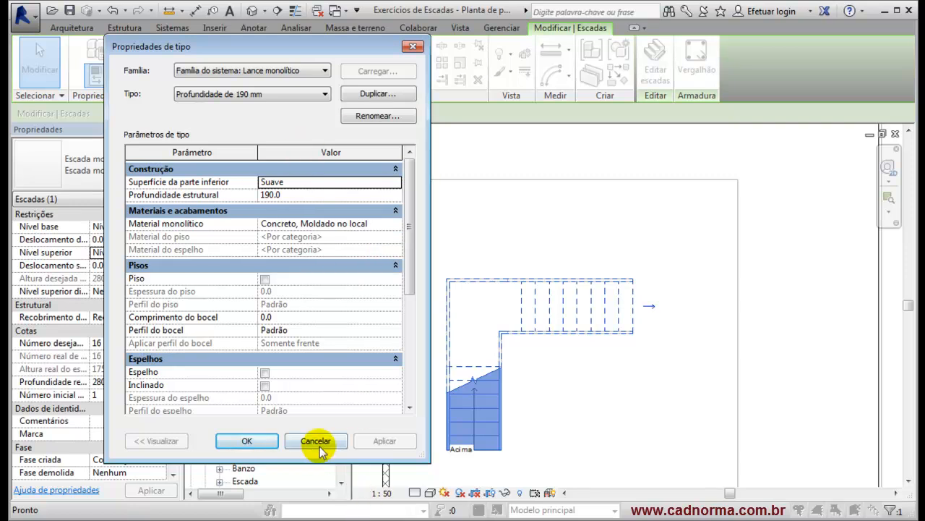
click(319, 444)
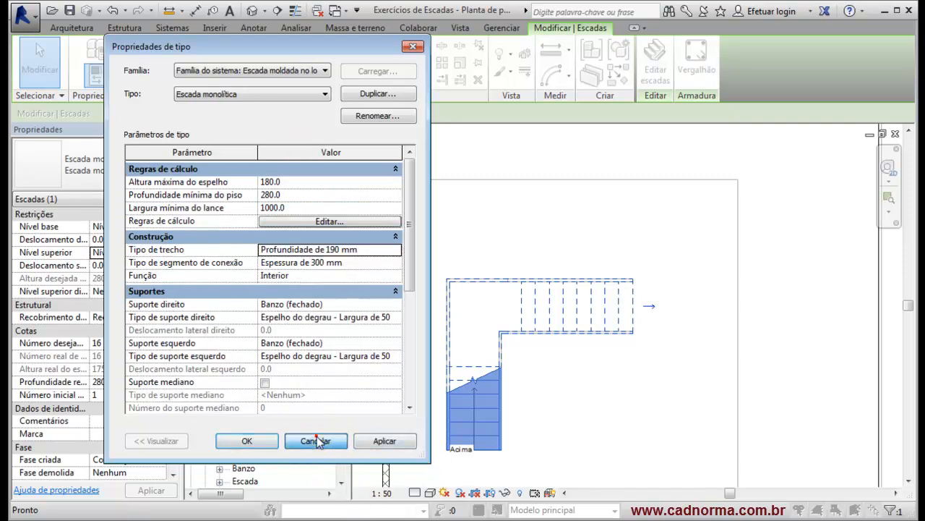
click(318, 443)
click(552, 403)
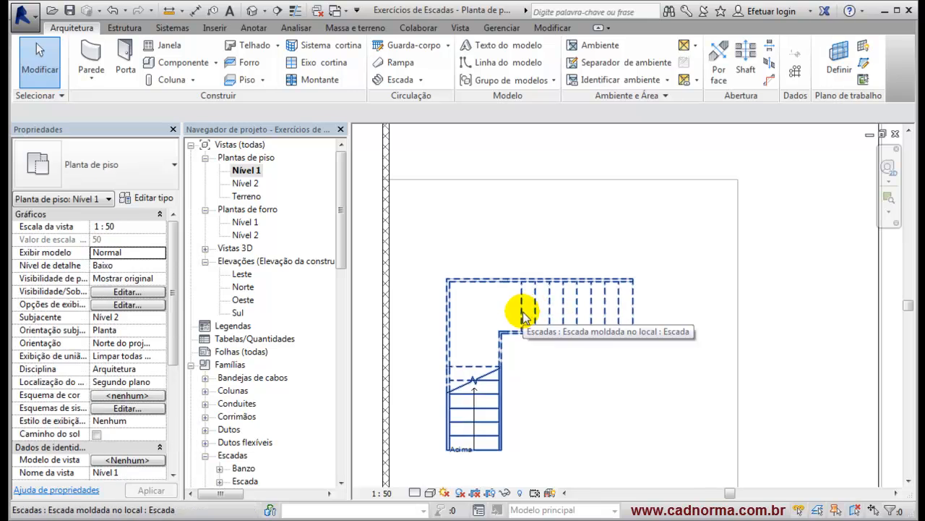
- Select only the horizontal run, inspect its type properties including the monolithic material, and close them without changes
key(Tab)
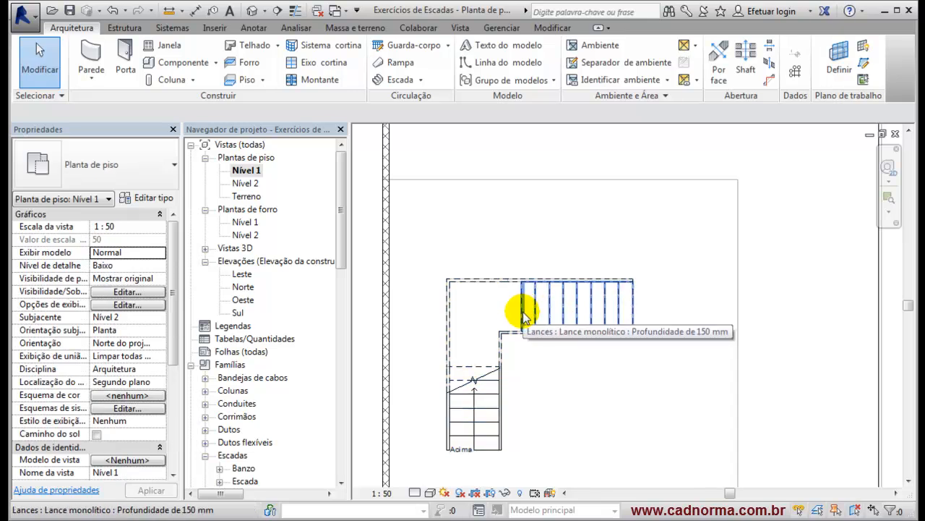
click(524, 316)
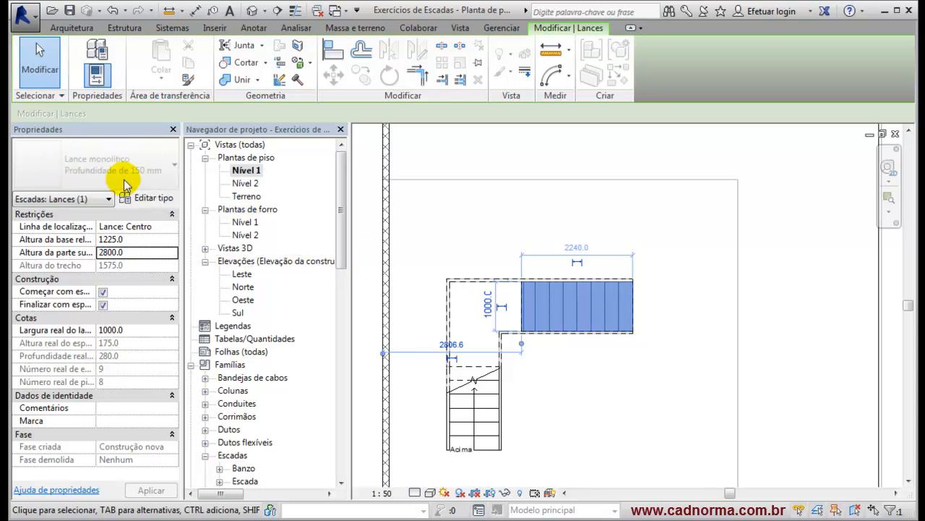
click(153, 200)
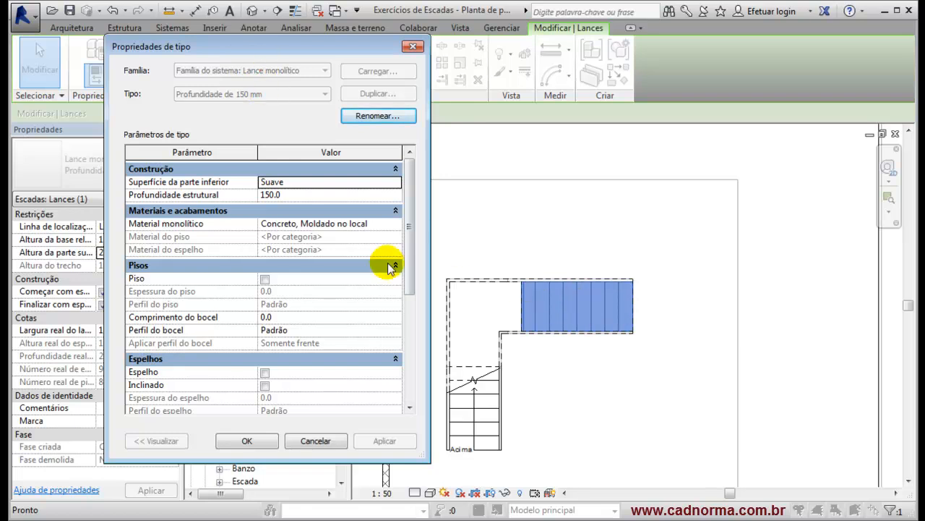
click(380, 224)
click(380, 225)
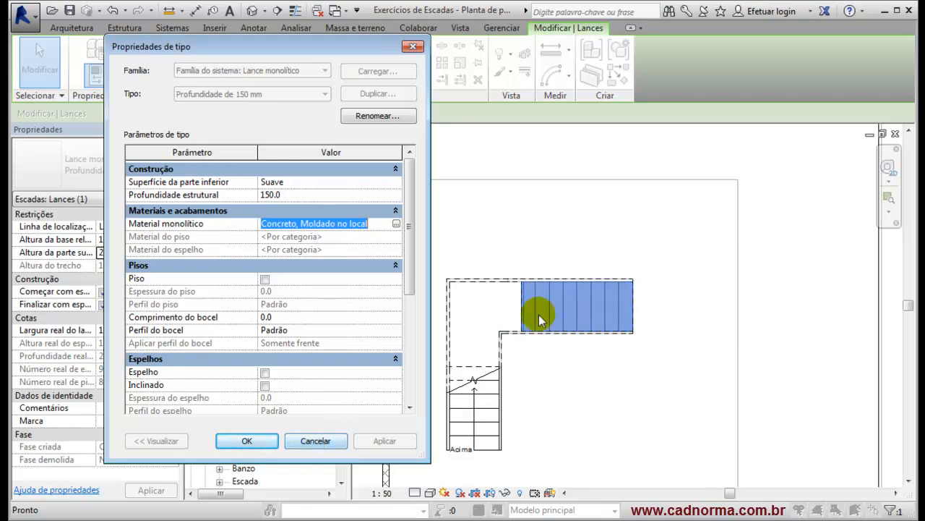
click(316, 441)
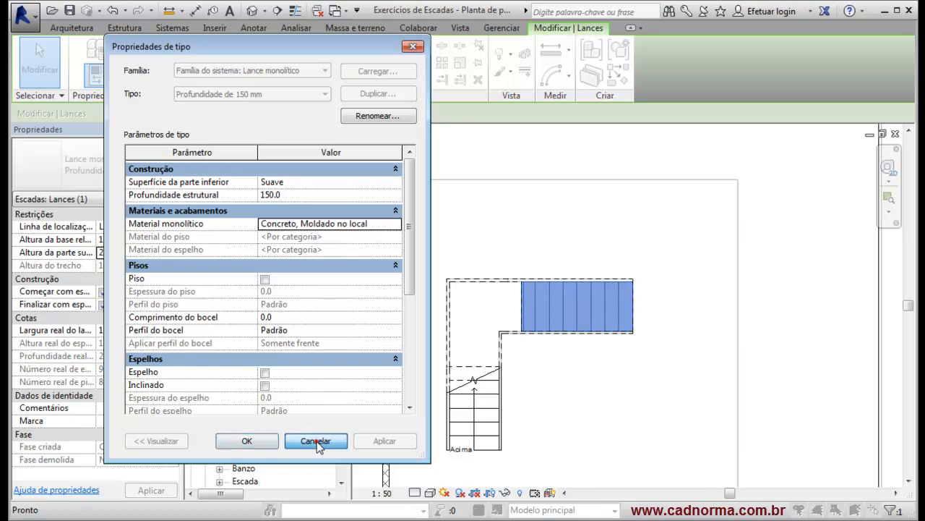
click(532, 417)
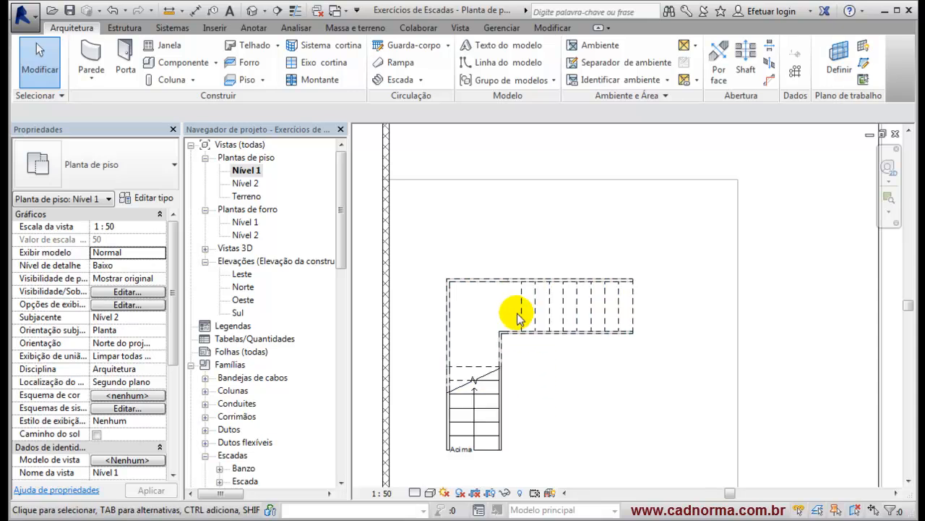
- Compare the properties of the landing alone with those of the whole stair, and clear the selection
key(Tab)
key(Tab)
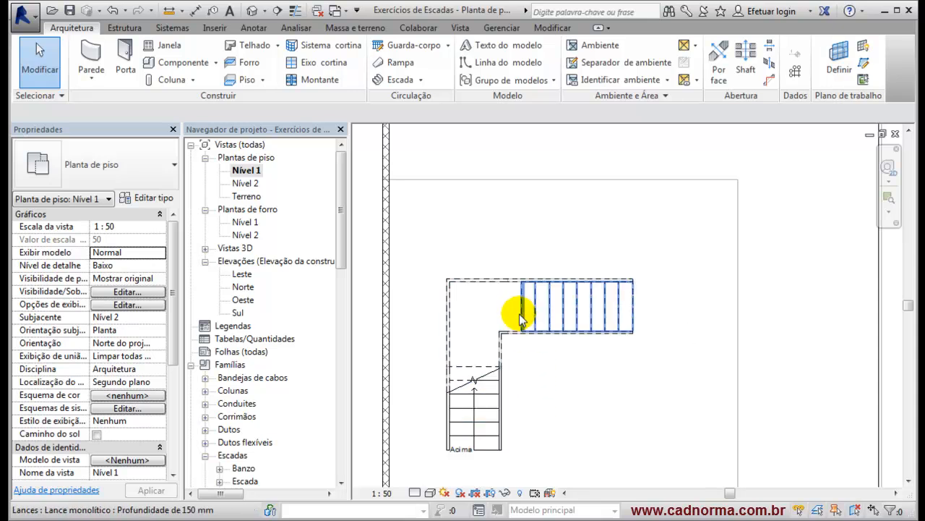
click(522, 317)
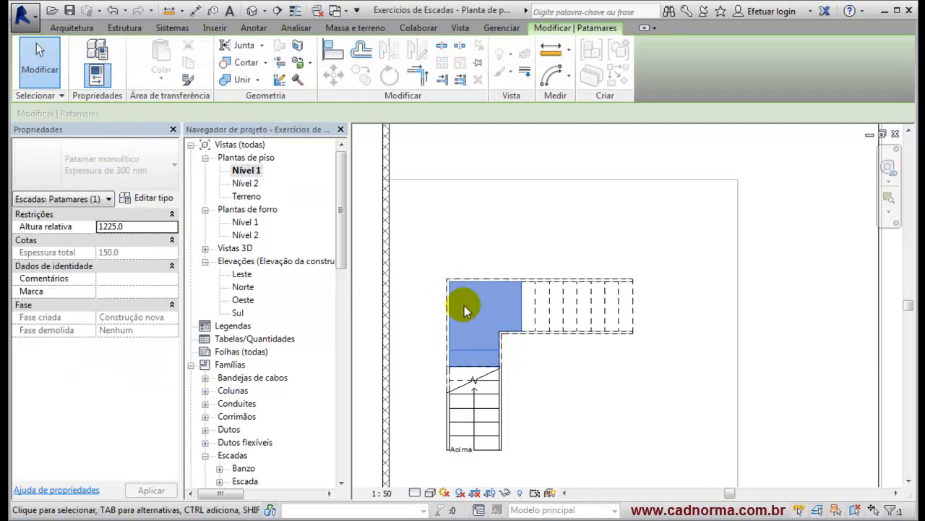
click(562, 397)
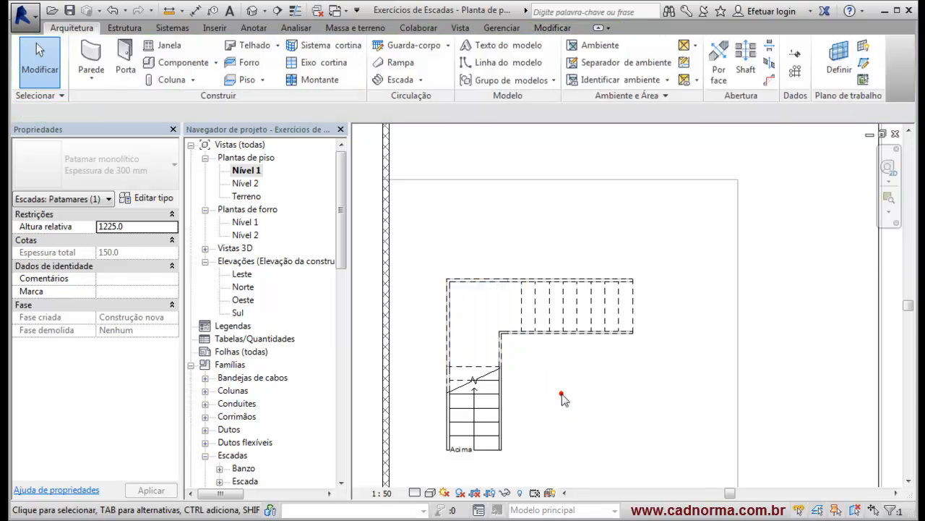
click(537, 311)
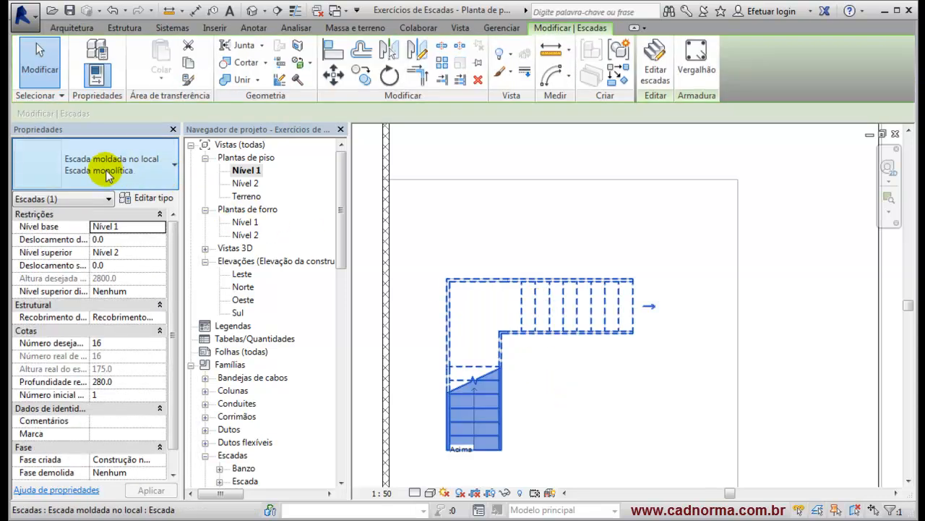
click(559, 394)
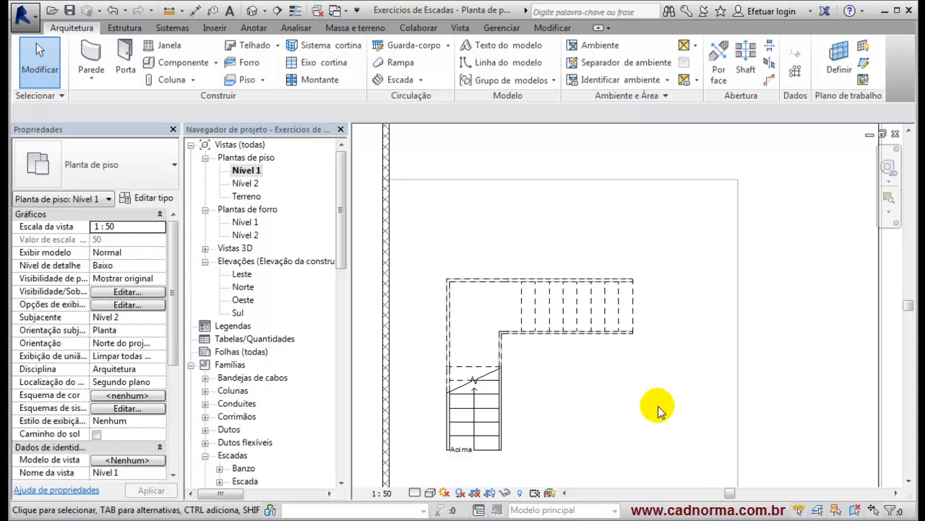
- Open the stair for component editing and inspect the horizontal run's type properties, closing them without changes
click(633, 307)
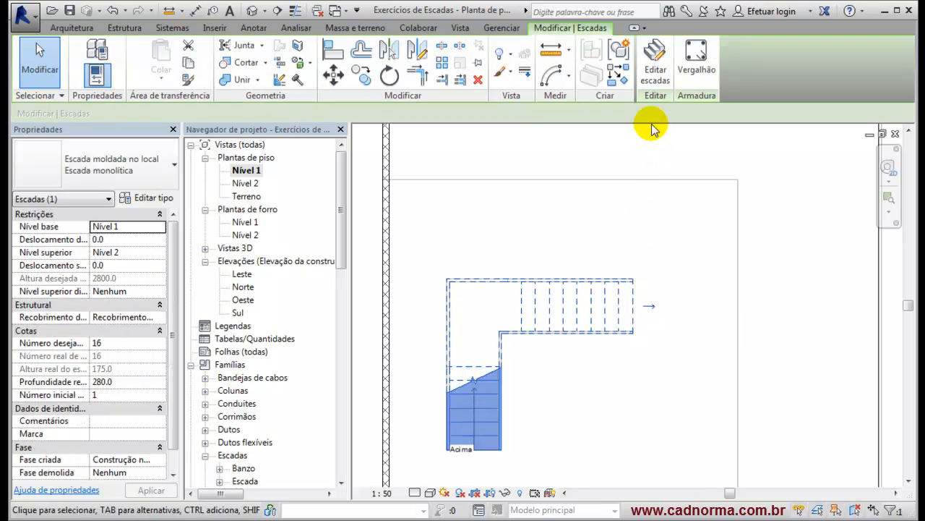
click(651, 69)
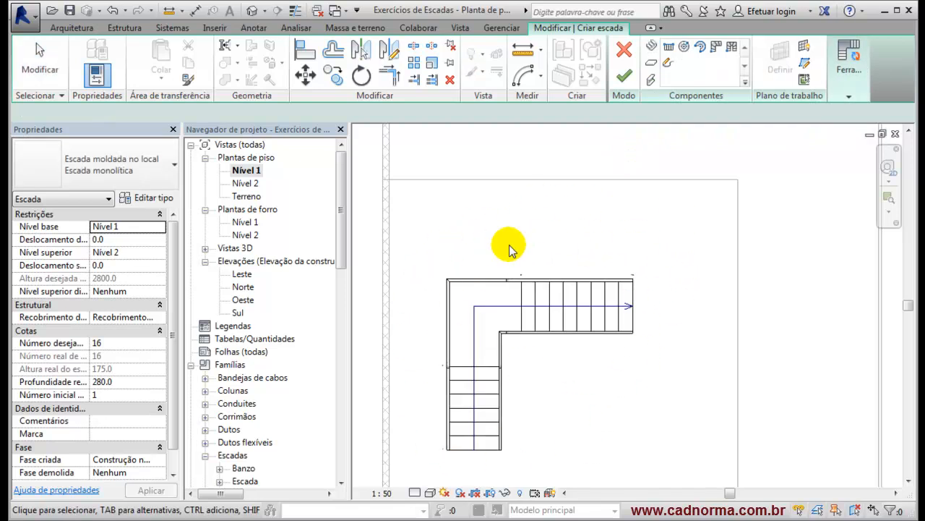
click(564, 300)
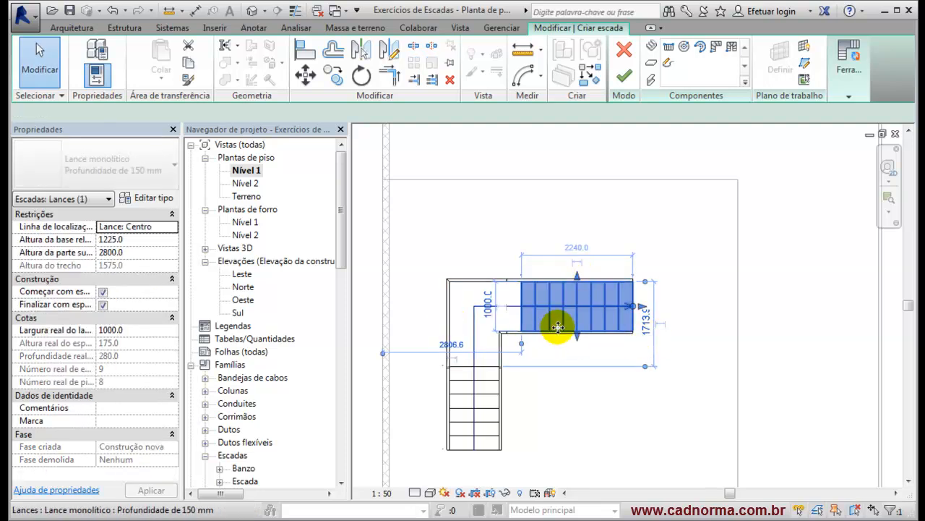
click(163, 198)
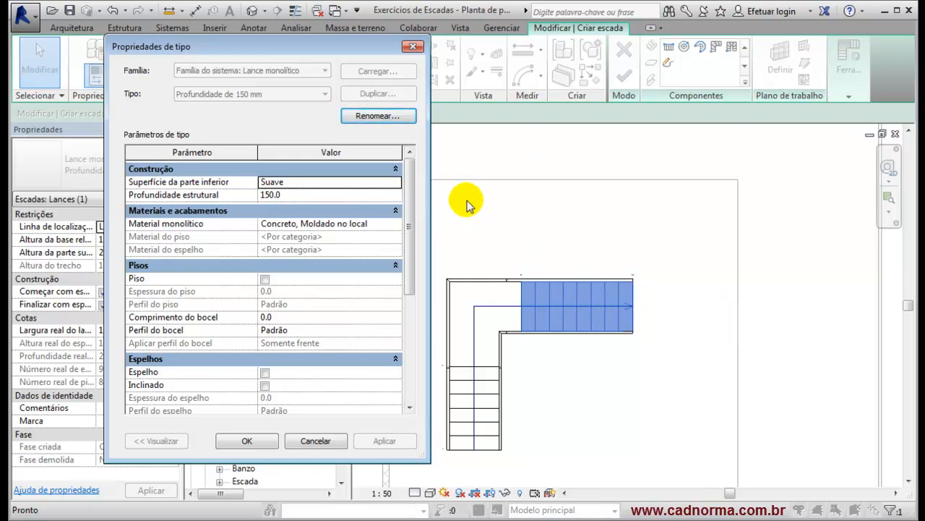
click(316, 441)
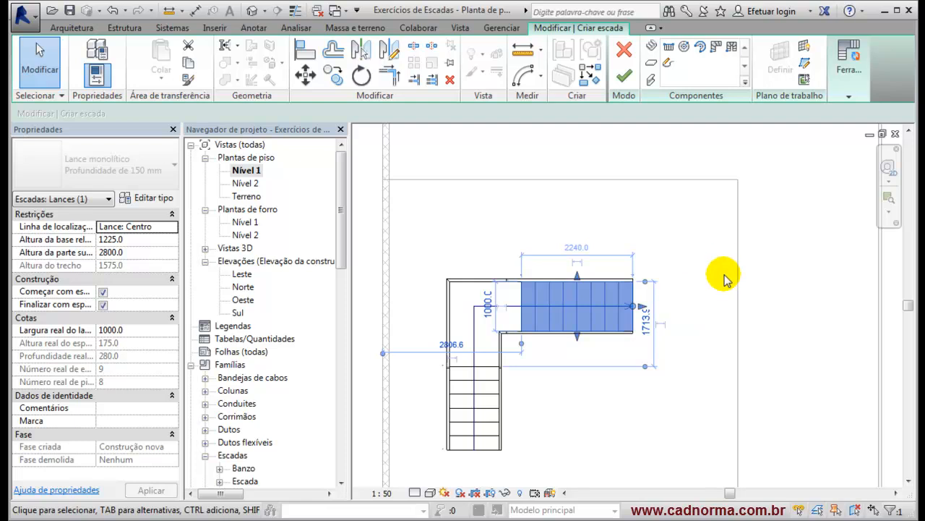
- Try lengthening the horizontal run to 2800 mm, and extend the lower run back to 1680 mm
drag(643, 308, 664, 312)
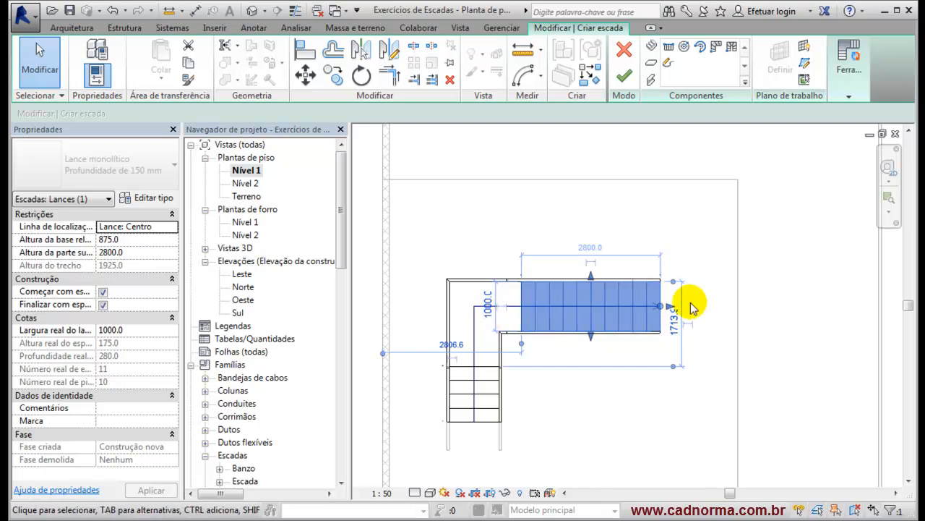
click(482, 425)
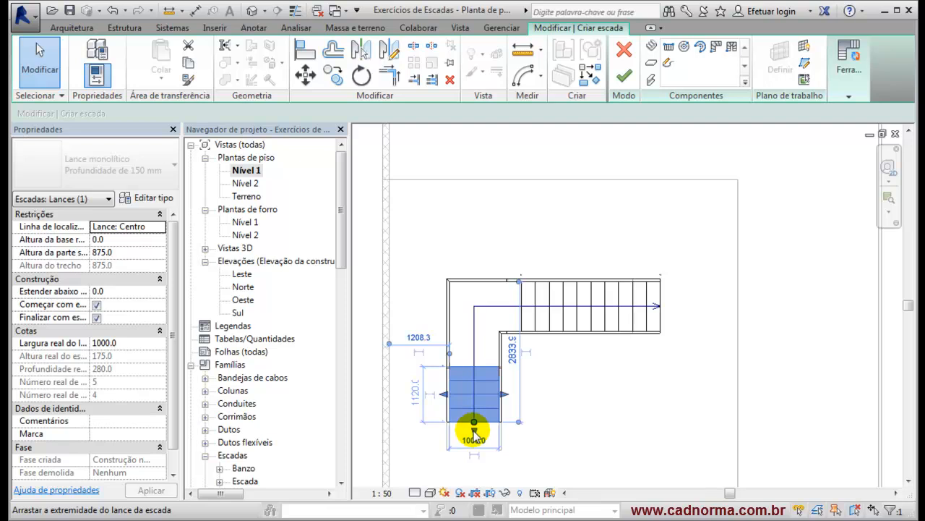
drag(474, 431, 470, 452)
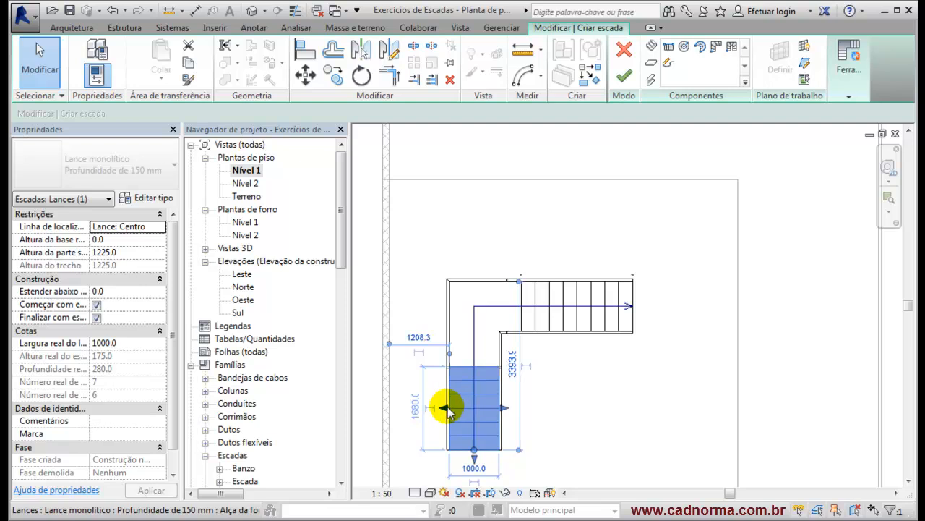
- Widen the lower run toward the wall and set its width to 1500 mm
drag(445, 407, 425, 407)
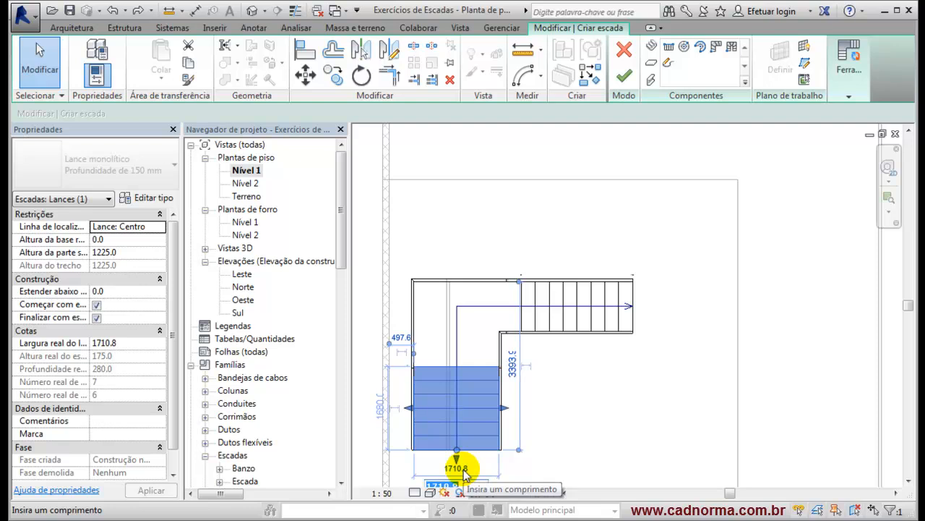
text(00)
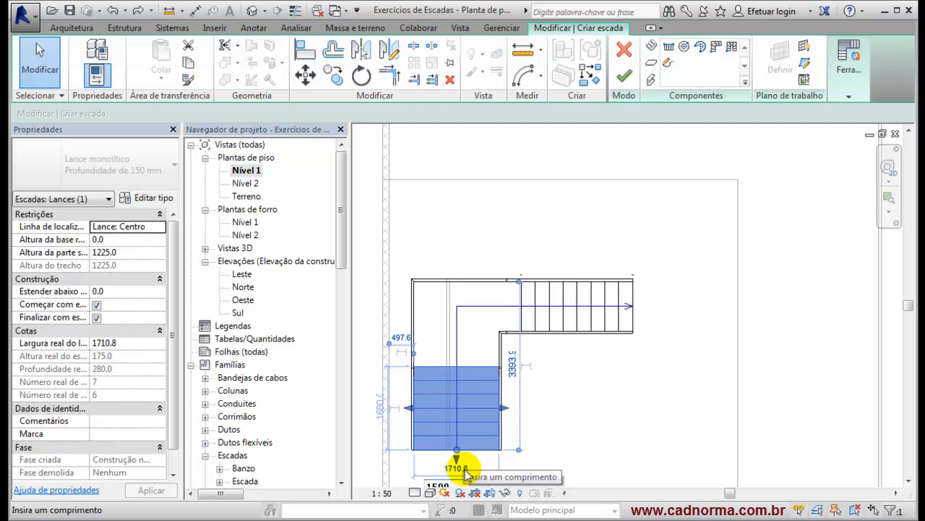
key(Return)
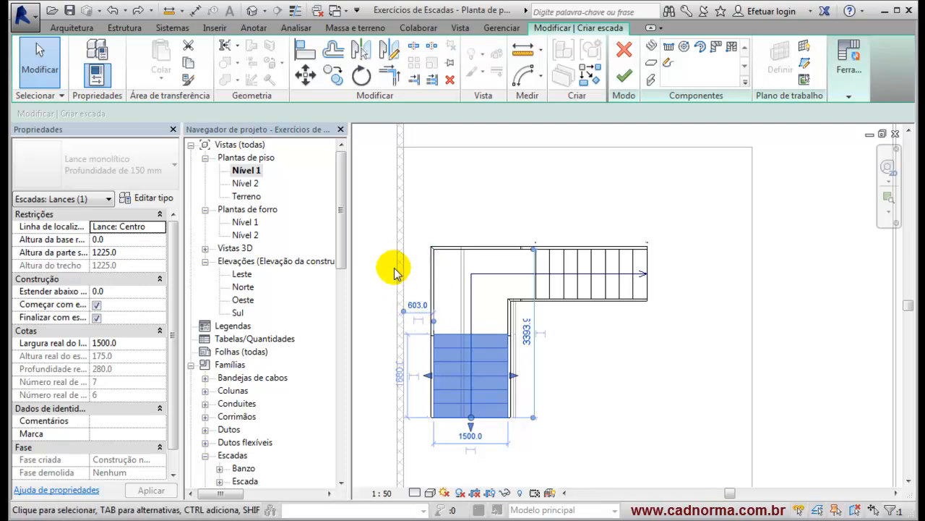
click(699, 430)
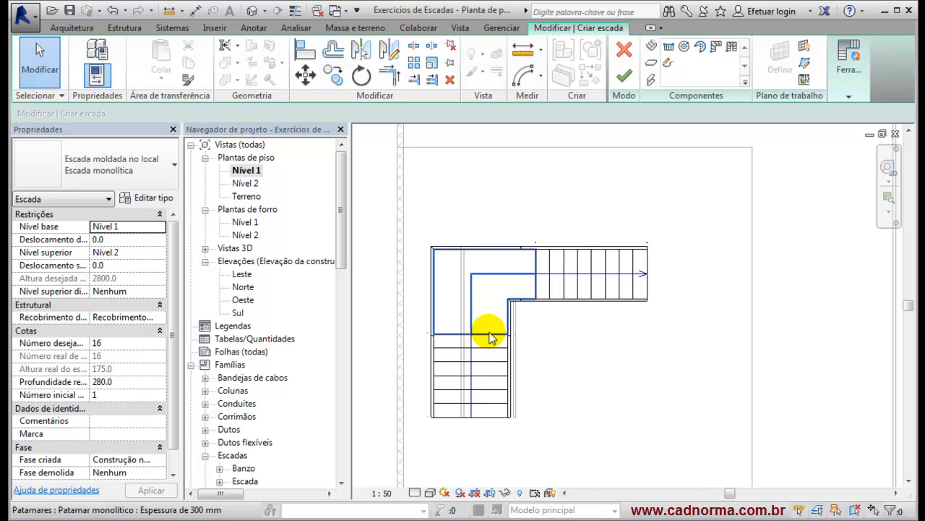
- Stretch the landing outward past both runs, extending its back edge and its wall-side edge
click(511, 312)
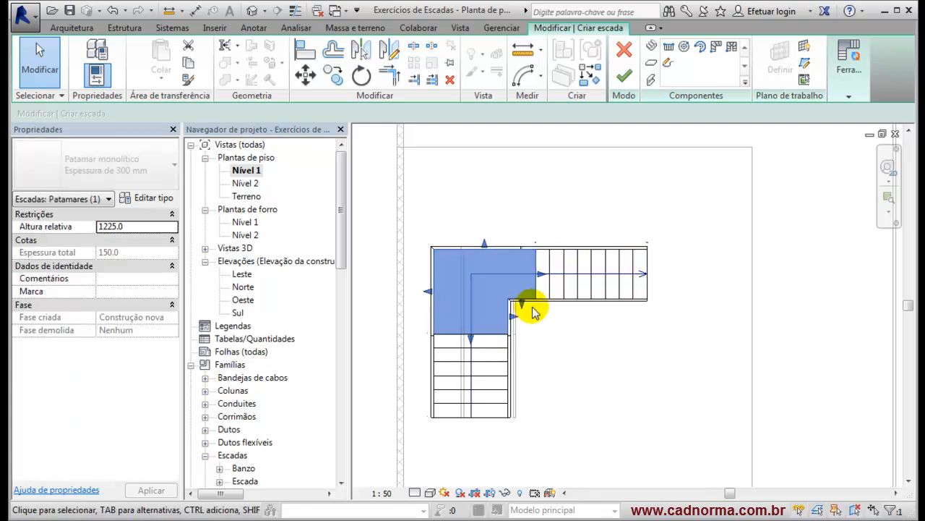
drag(485, 246, 484, 207)
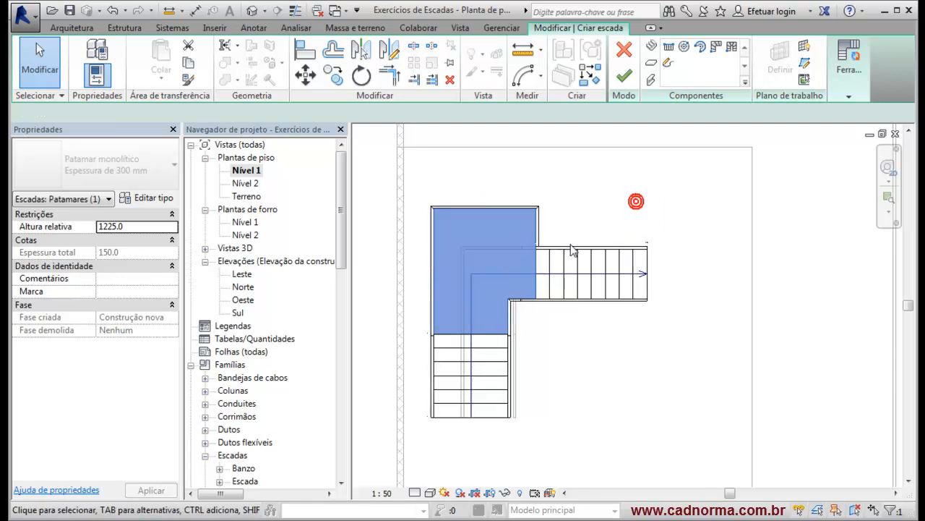
click(636, 201)
middle_drag(593, 236, 670, 229)
click(490, 259)
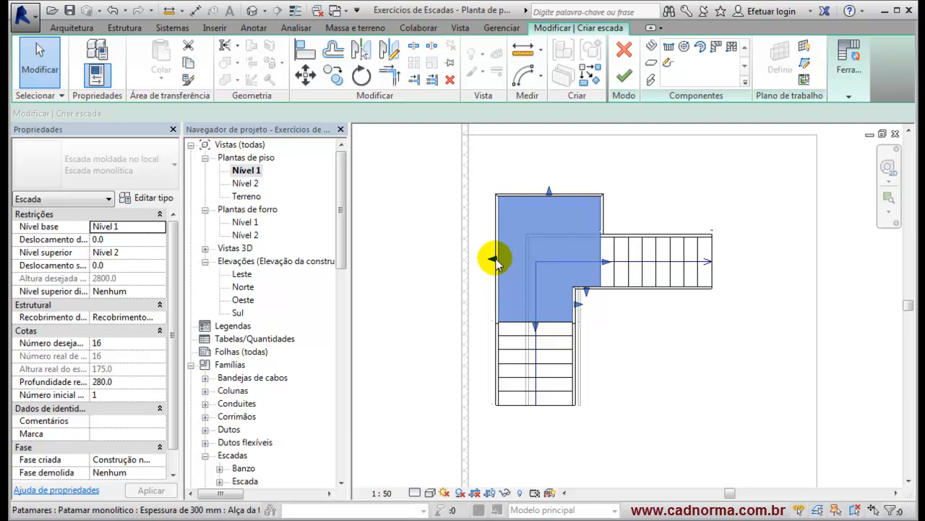
drag(666, 375, 668, 381)
click(666, 378)
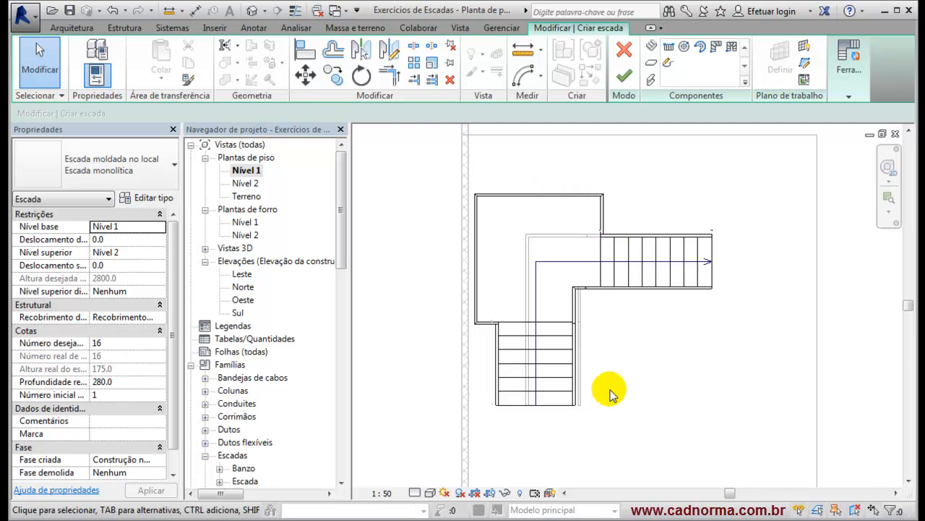
- Shorten the horizontal run to 1960 mm and finish editing the stair
click(690, 262)
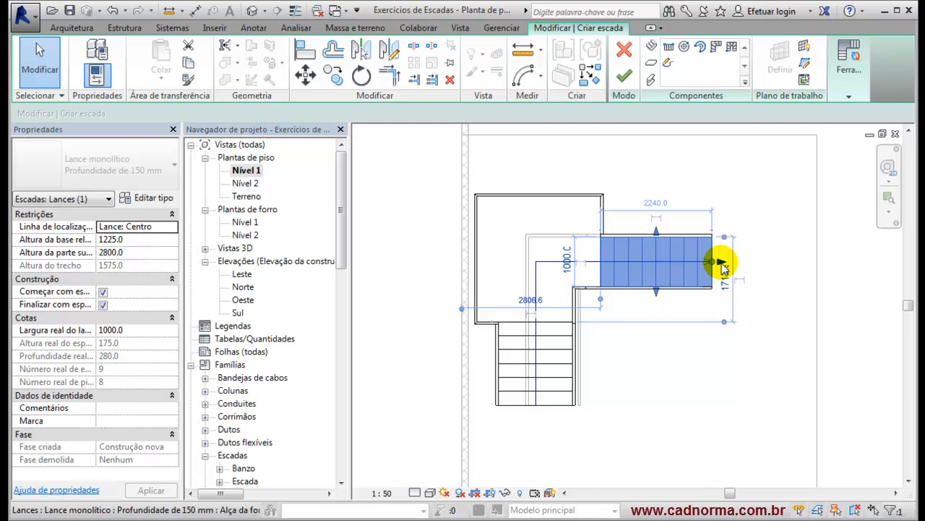
drag(721, 263, 698, 263)
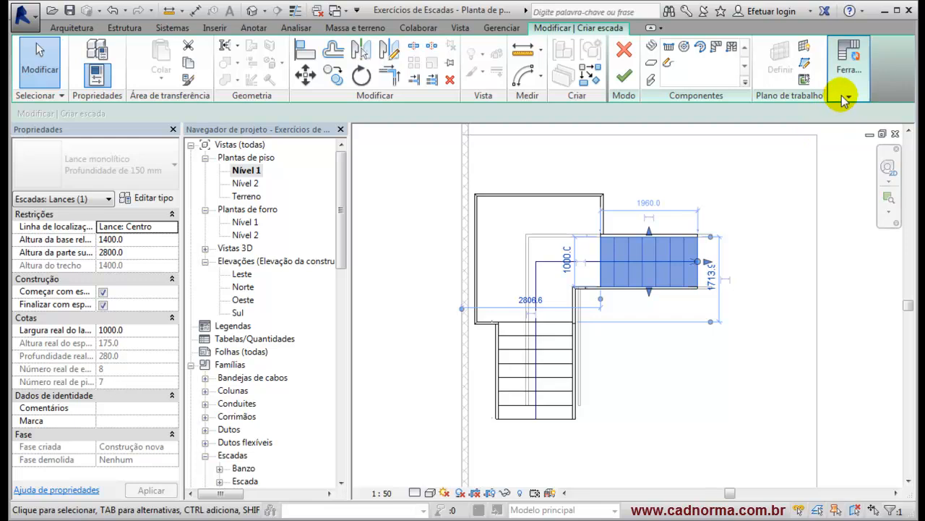
mouse_move(847, 98)
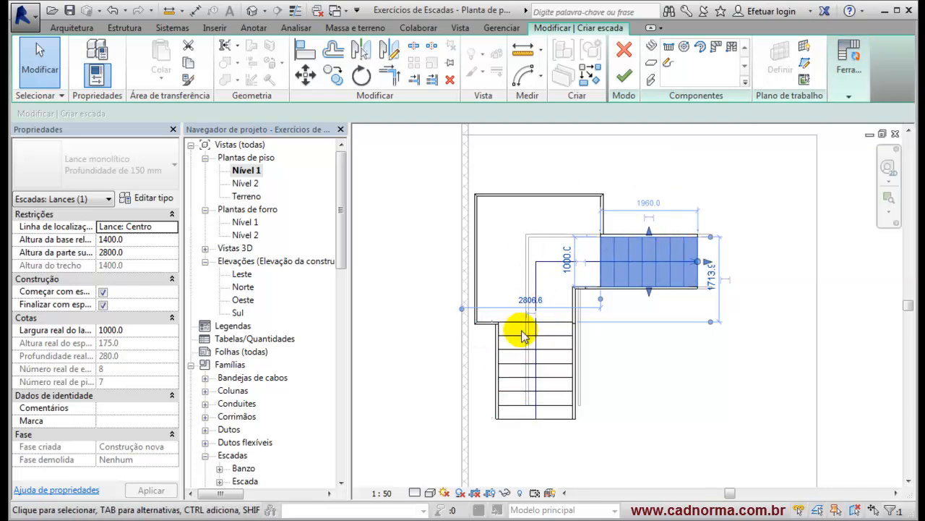
click(625, 390)
click(625, 390)
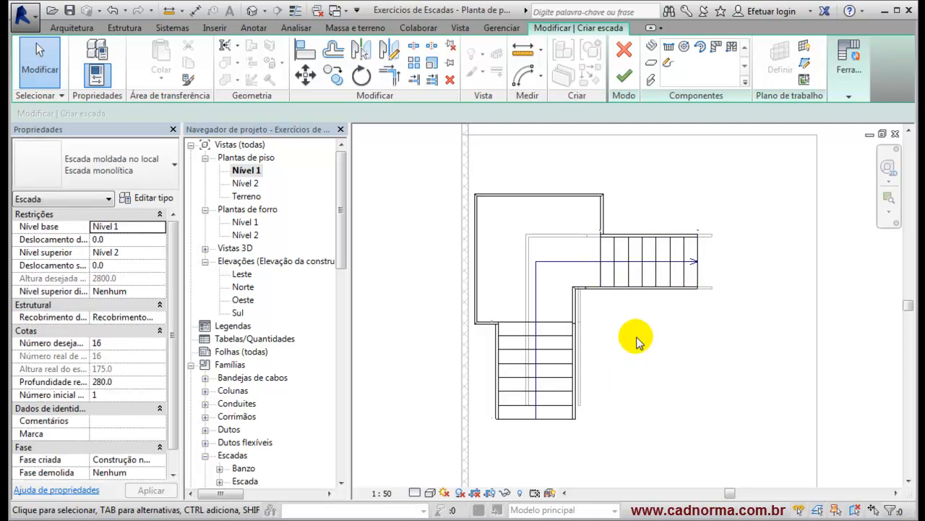
click(626, 77)
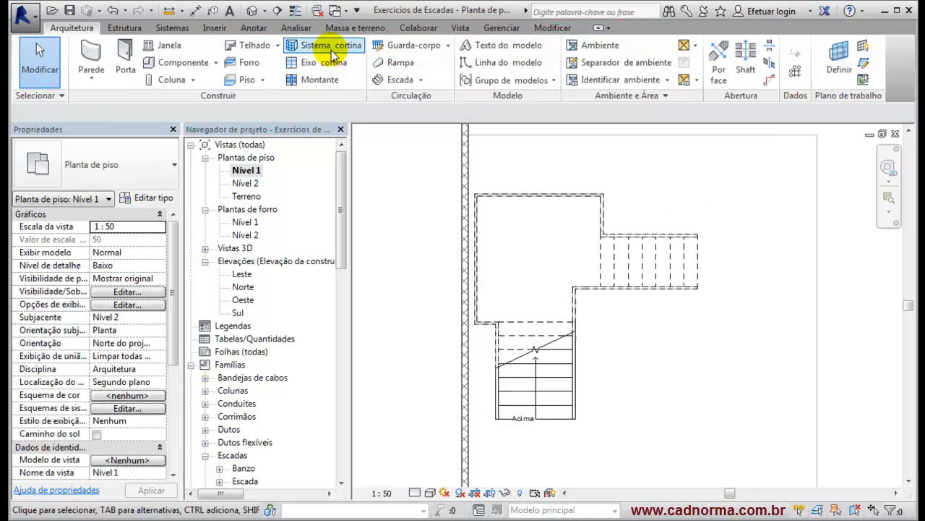
- Examine the modified stair in the 3D view, including the outer railing around the enlarged landing
click(252, 11)
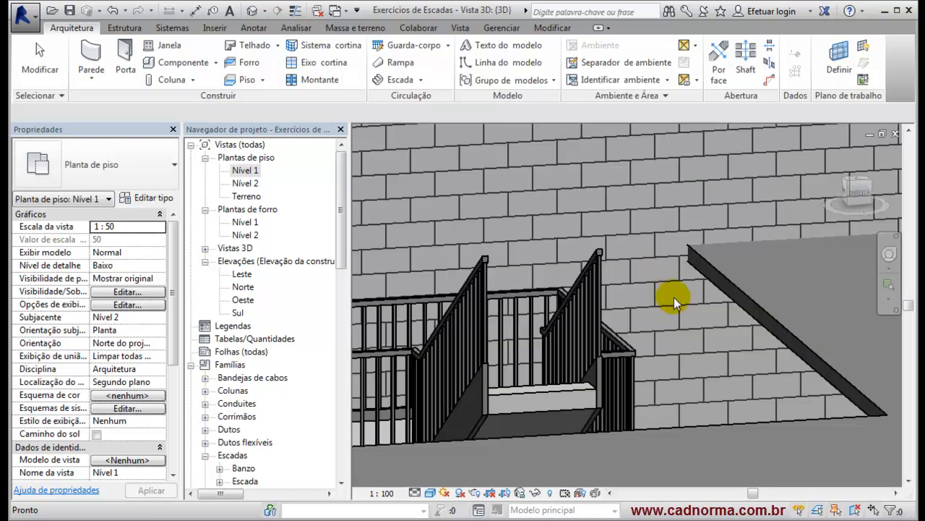
shift+middle_drag(595, 358, 575, 415)
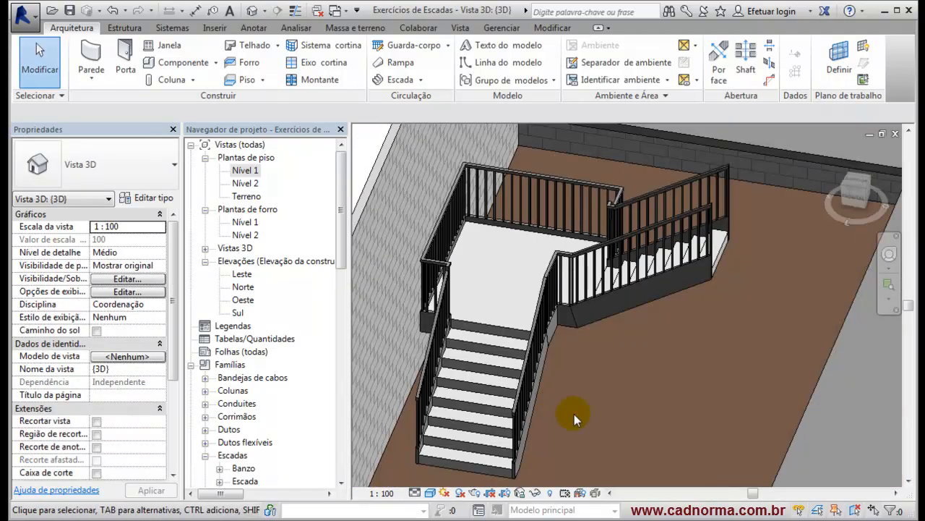
scroll(571, 284, up, 5)
scroll(630, 334, down, 4)
scroll(637, 209, up, 3)
click(679, 254)
scroll(613, 297, down, 5)
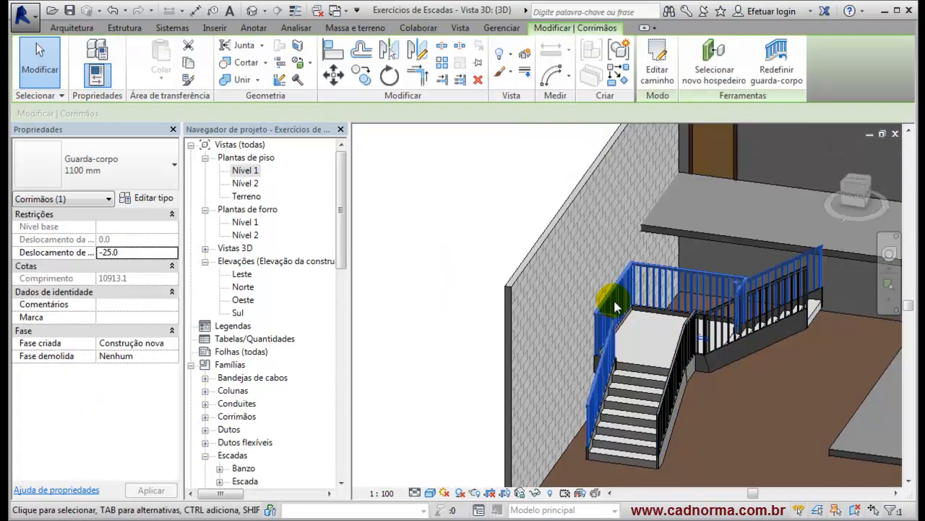
- Delete the whole stair from the model and reopen the Nível 1 floor plan
click(673, 417)
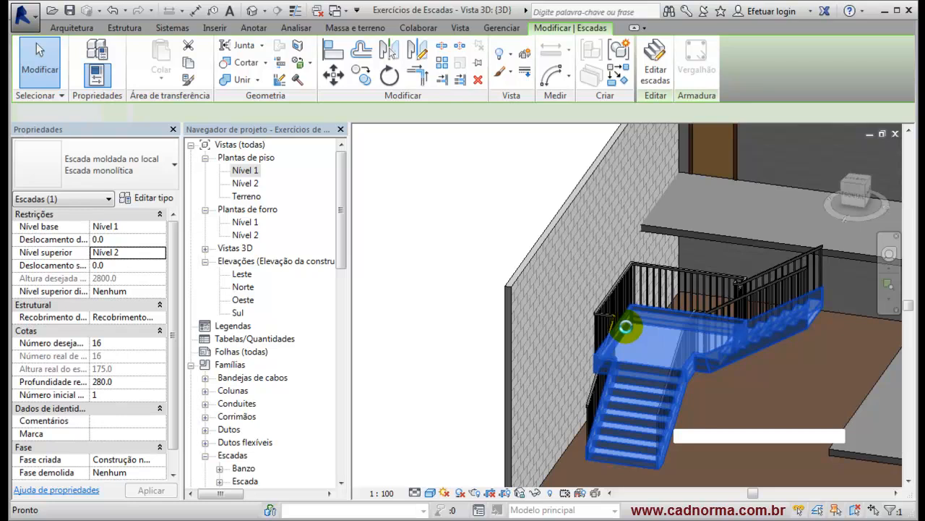
key(Delete)
click(245, 172)
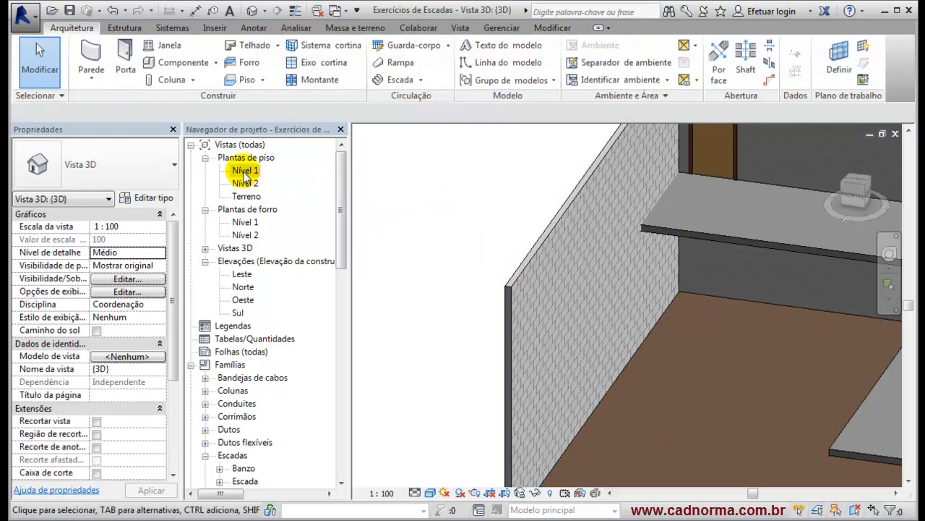
double_click(244, 171)
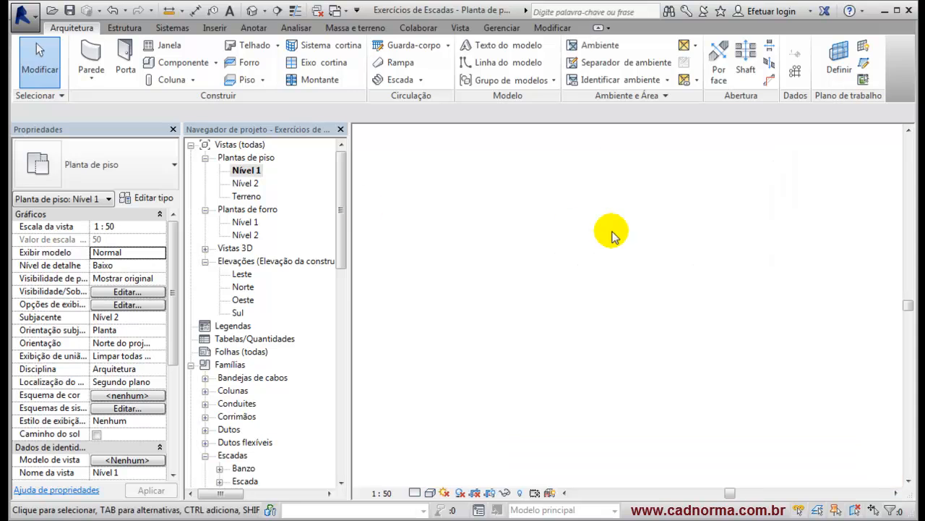
- Start a new component stair using the Escada montada type Espelho máximo de 190 mm a 250 mm
scroll(604, 269, down, 2)
middle_drag(592, 270, 522, 265)
click(398, 80)
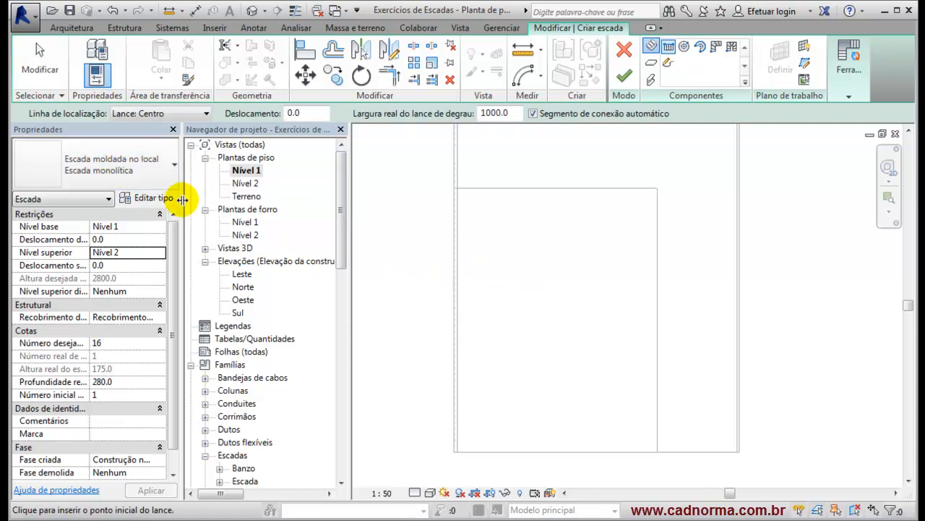
click(174, 168)
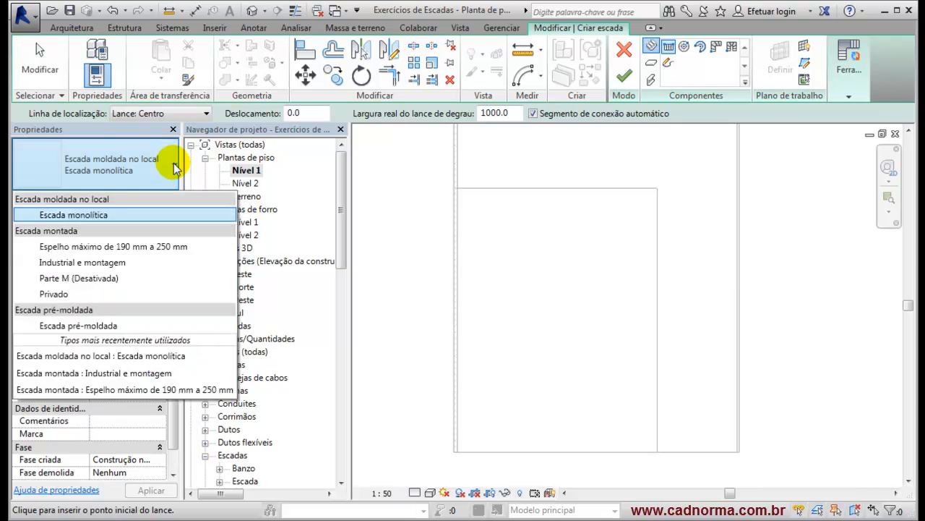
click(137, 246)
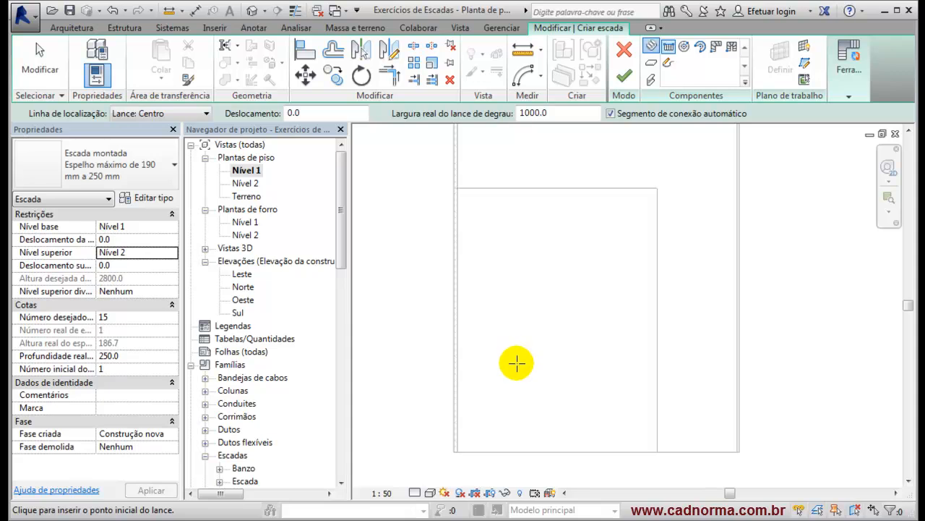
- Draw a straight upward run 3500 mm long with 15 risers and move it closer to the upper floor edge
click(516, 363)
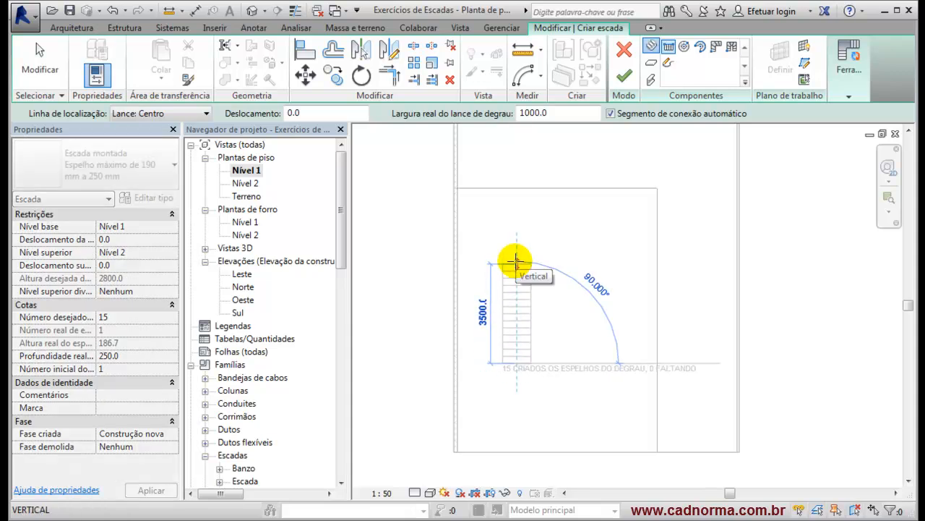
click(554, 230)
key(Escape)
click(530, 255)
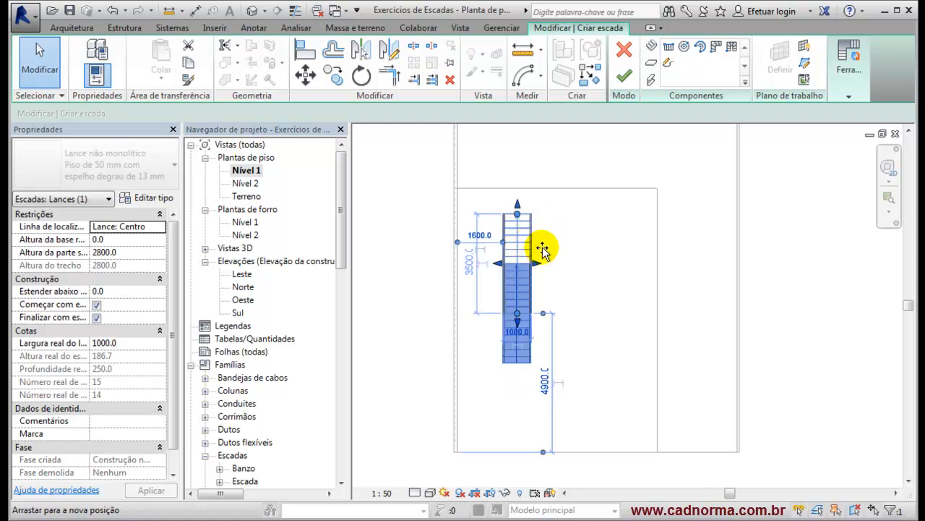
click(575, 251)
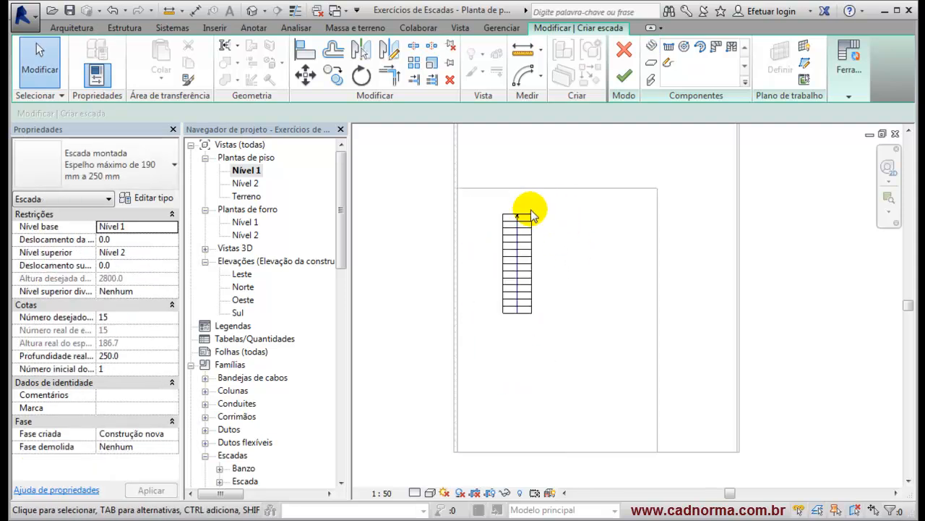
- Sketch a rectangular landing 1000 by 900 mm between the top of the run and the floor edge
scroll(553, 221, up, 4)
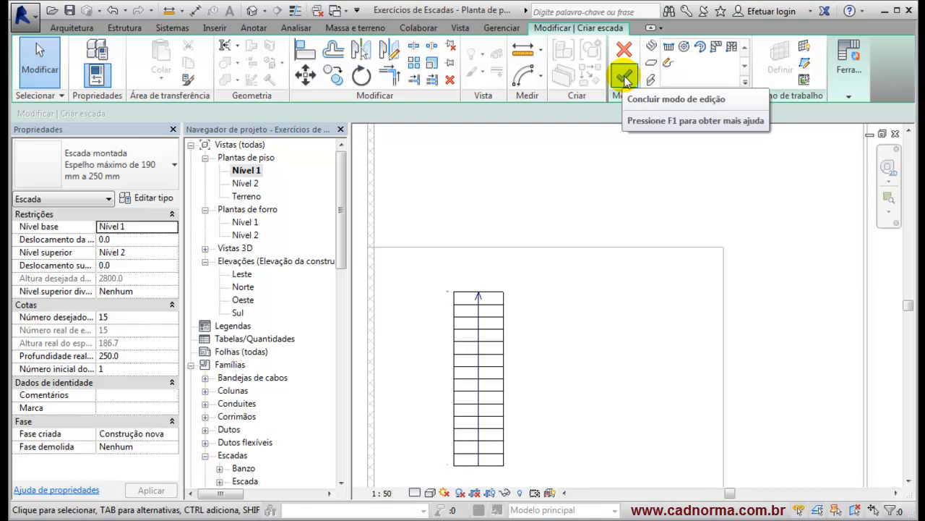
click(651, 67)
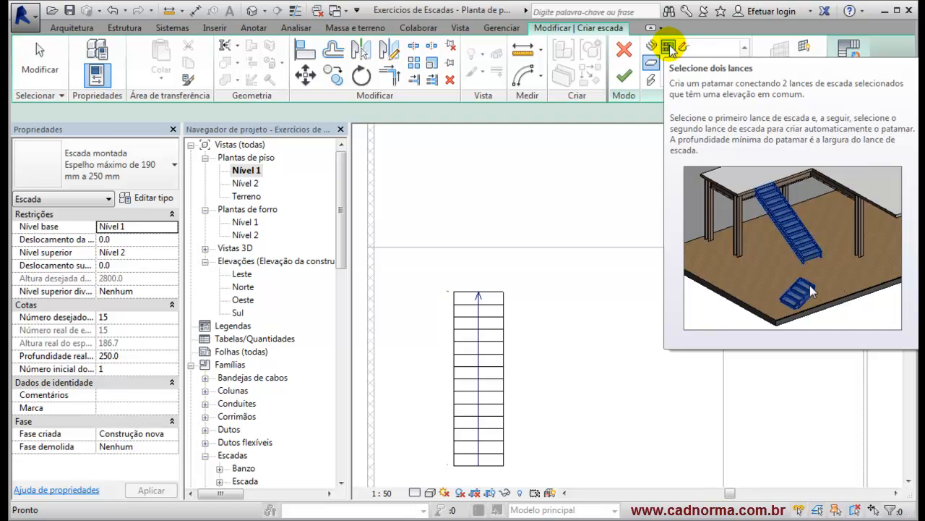
click(669, 47)
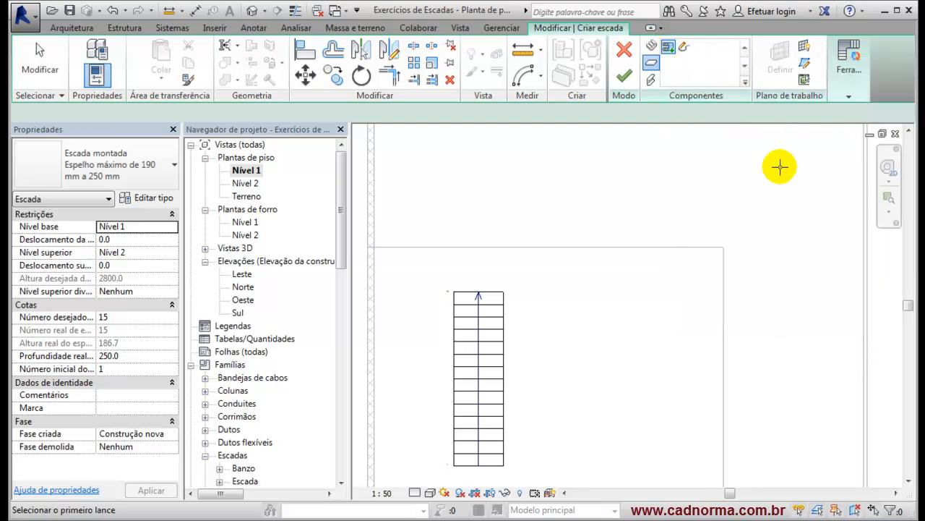
click(684, 48)
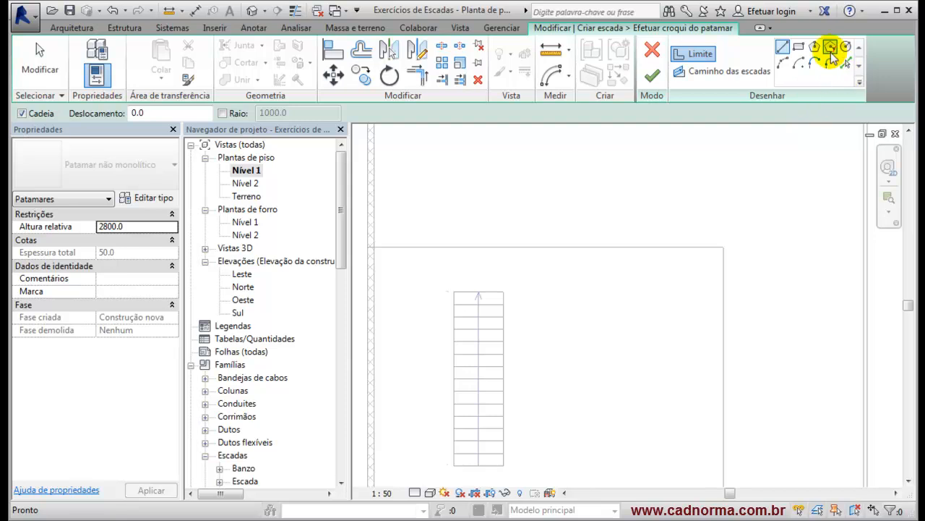
click(504, 291)
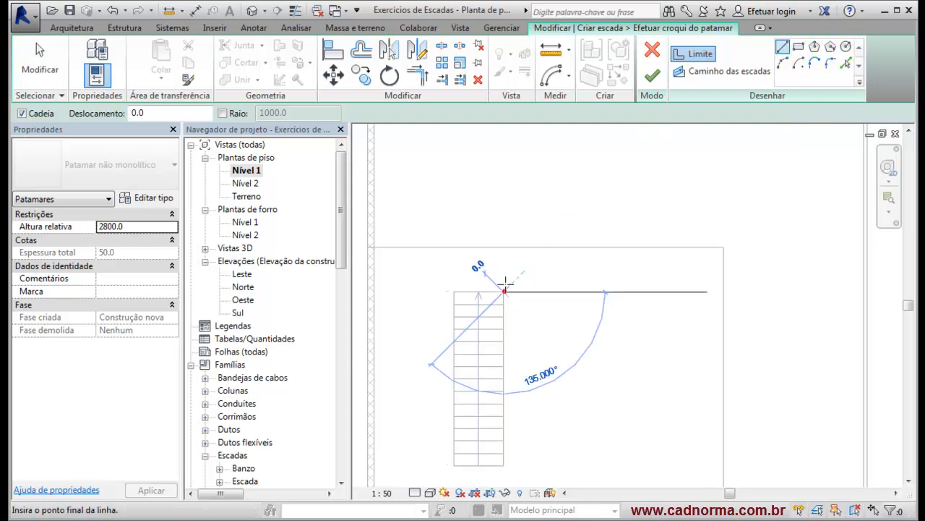
click(505, 247)
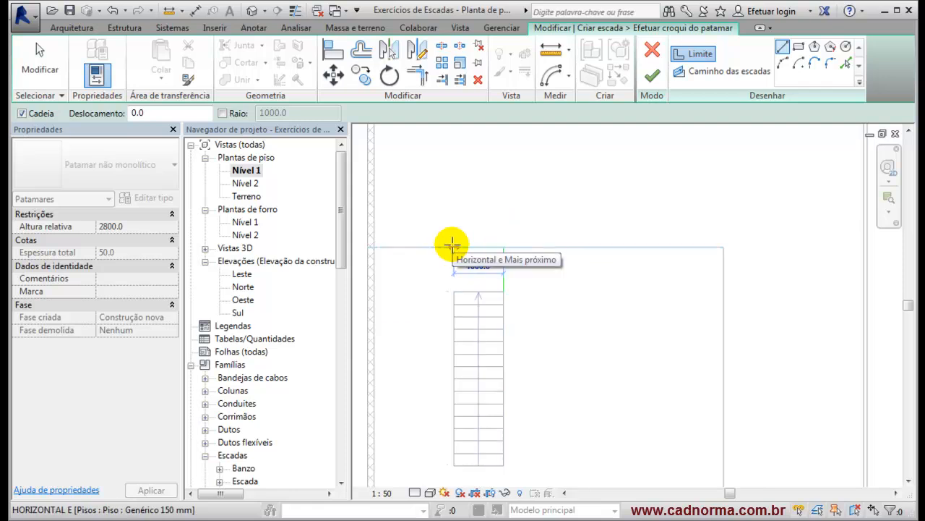
click(453, 247)
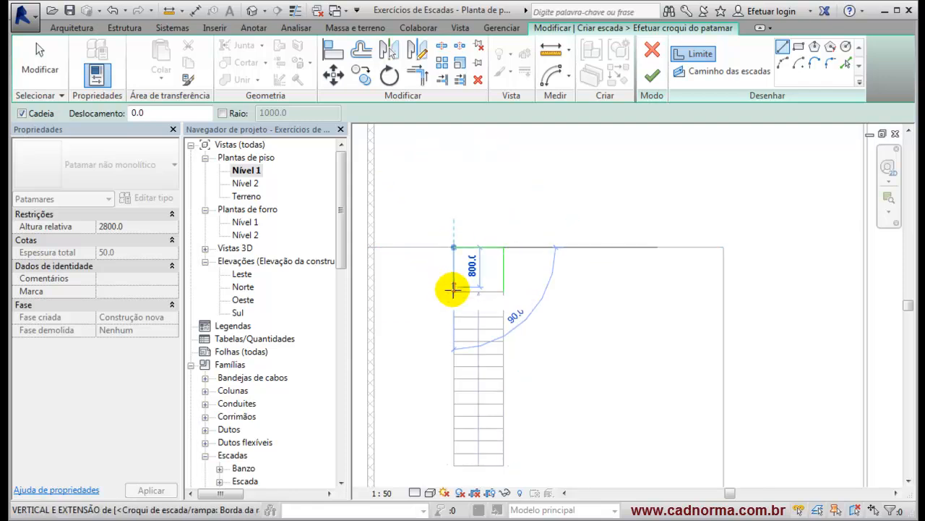
click(453, 291)
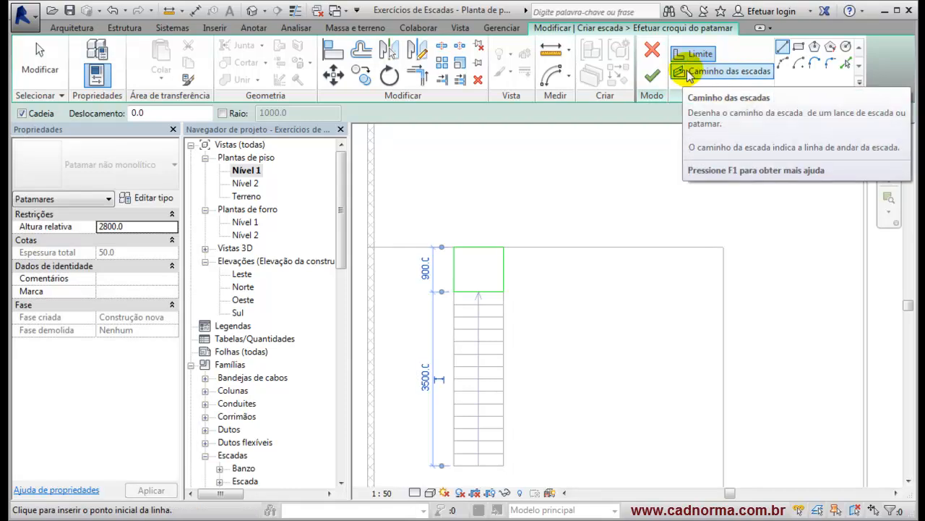
click(653, 76)
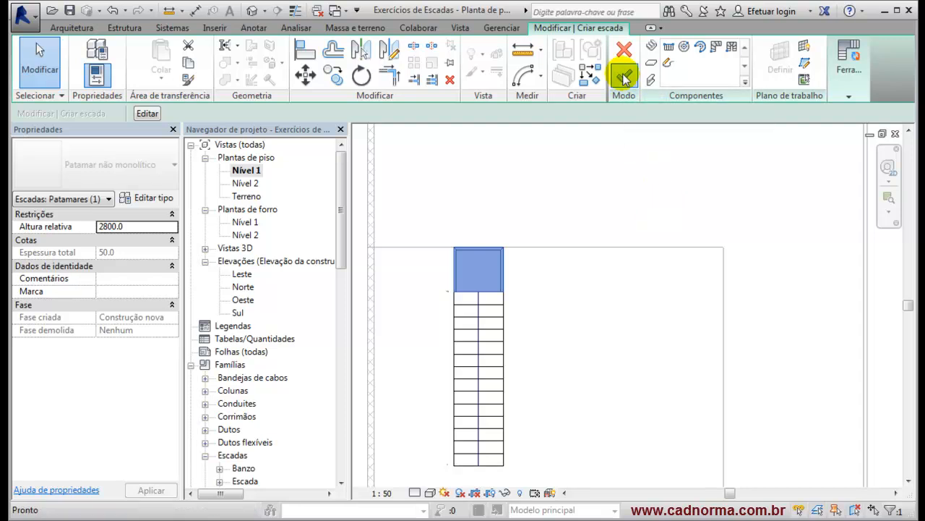
- Finish the assembled stair and examine its run, landing and railings in the 3D view
click(624, 76)
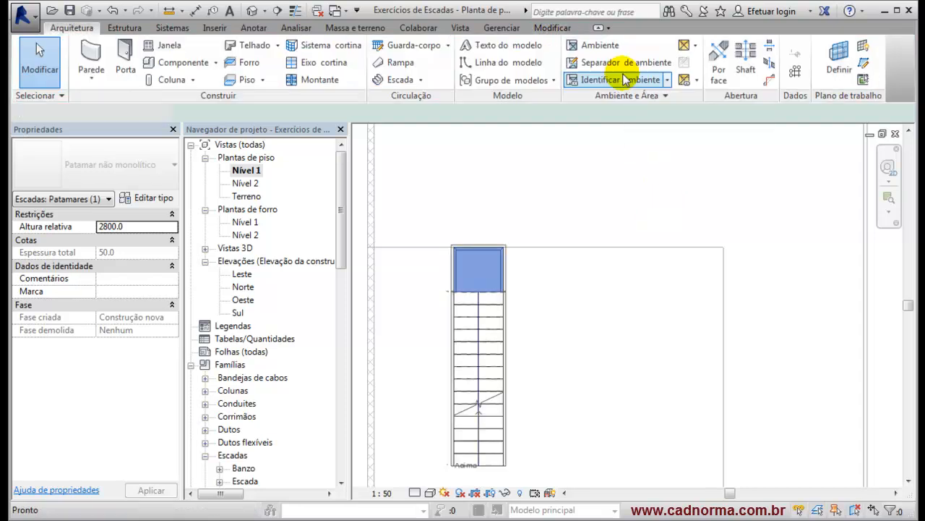
click(253, 11)
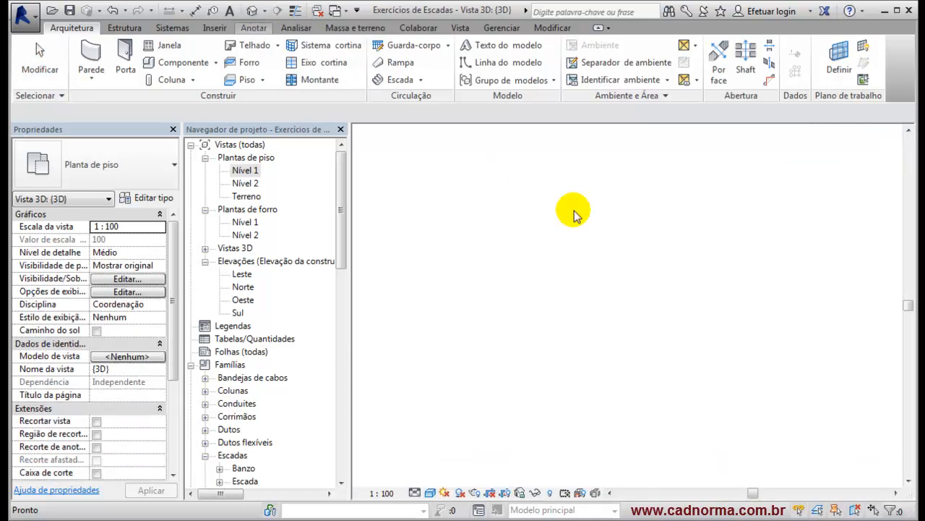
shift+middle_drag(767, 320, 672, 321)
shift+middle_drag(810, 308, 626, 364)
scroll(701, 293, up, 5)
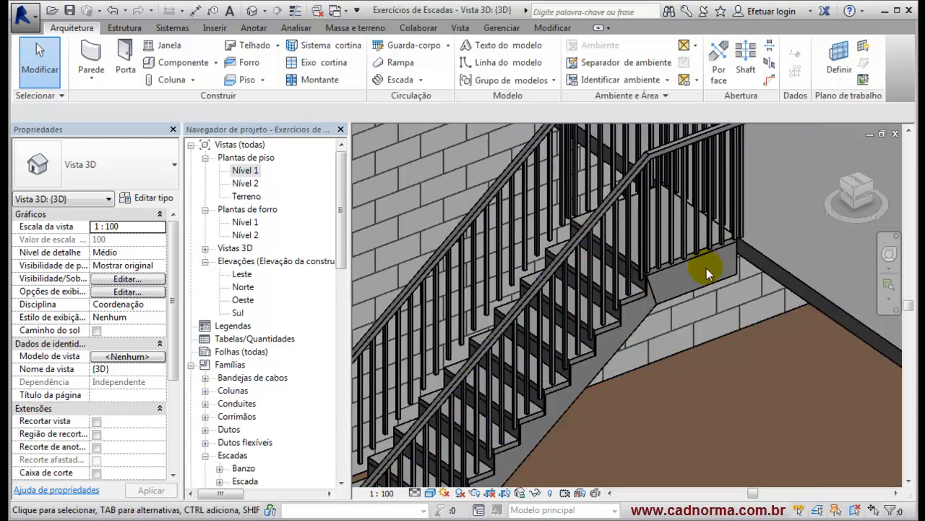
scroll(707, 271, down, 2)
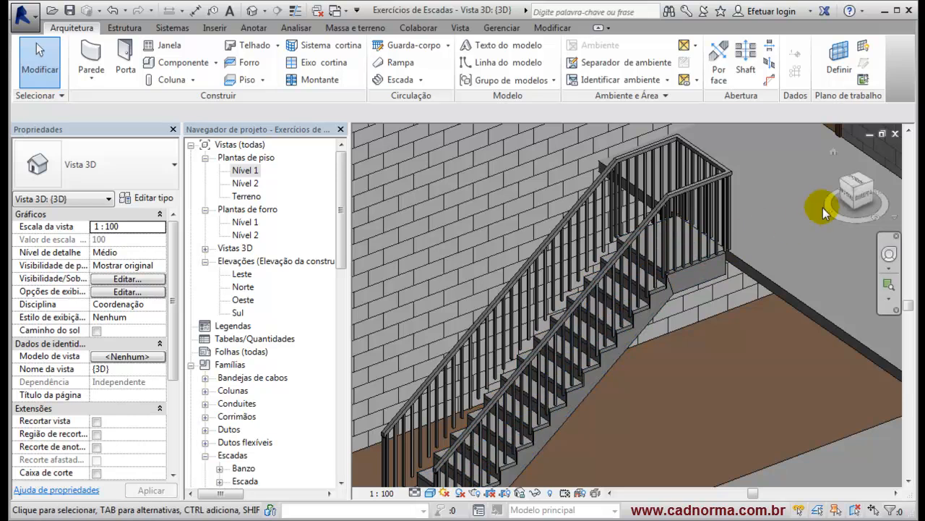
scroll(705, 220, down, 2)
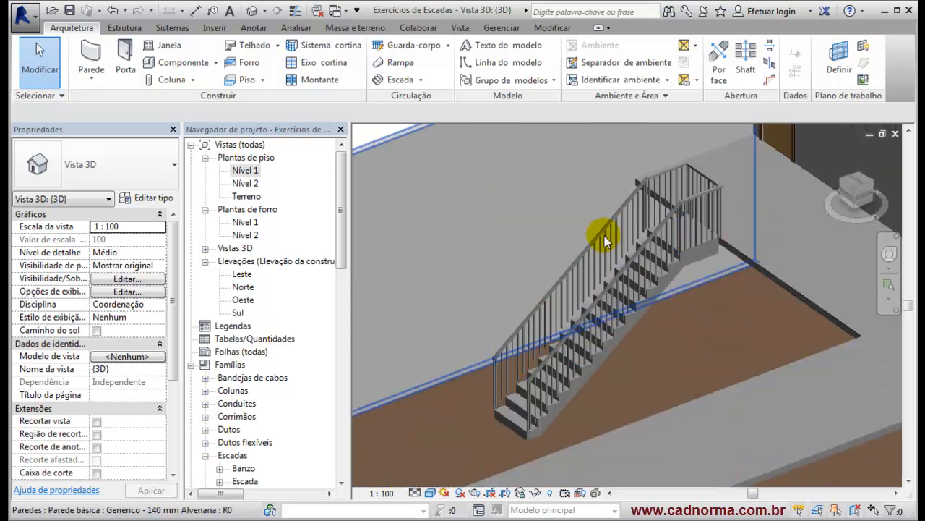
- Edit the stair railing's path in the Nível 1 floor plan and delete the segment across the landing's end
double_click(254, 173)
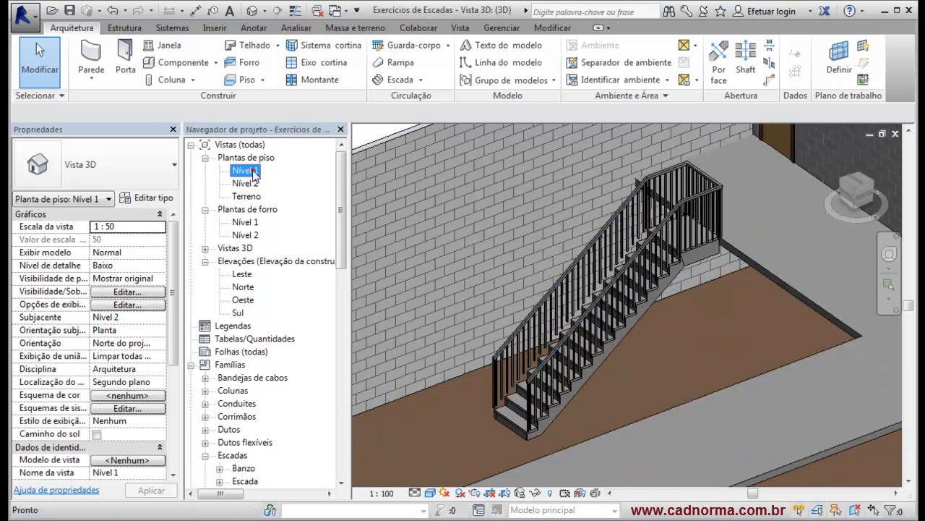
scroll(504, 279, up, 3)
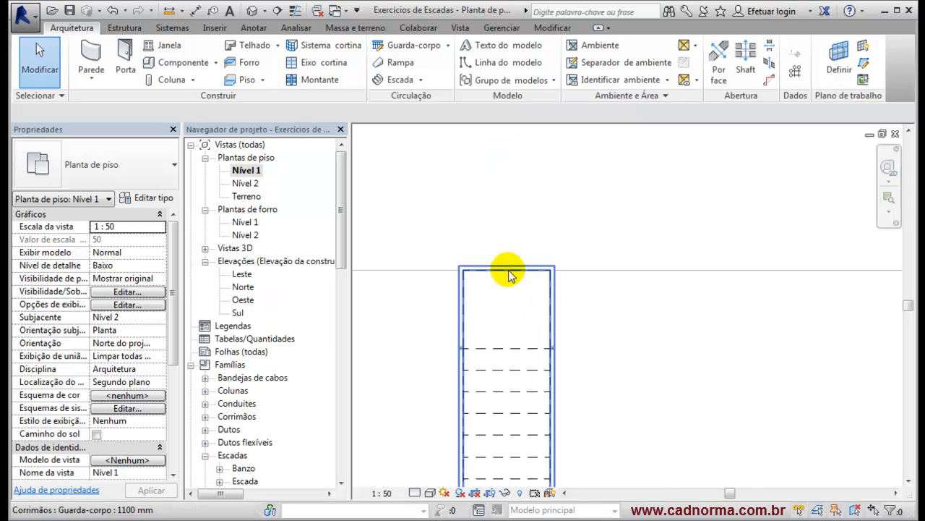
click(510, 275)
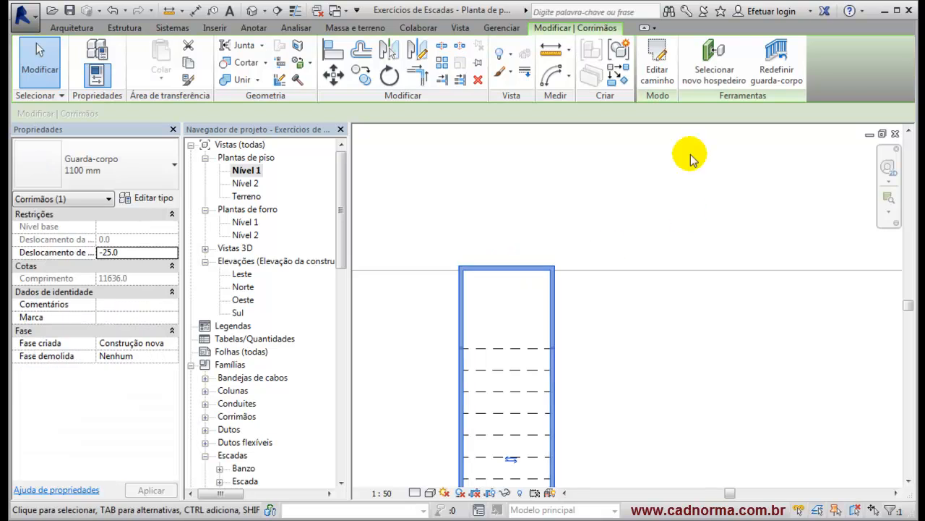
click(654, 78)
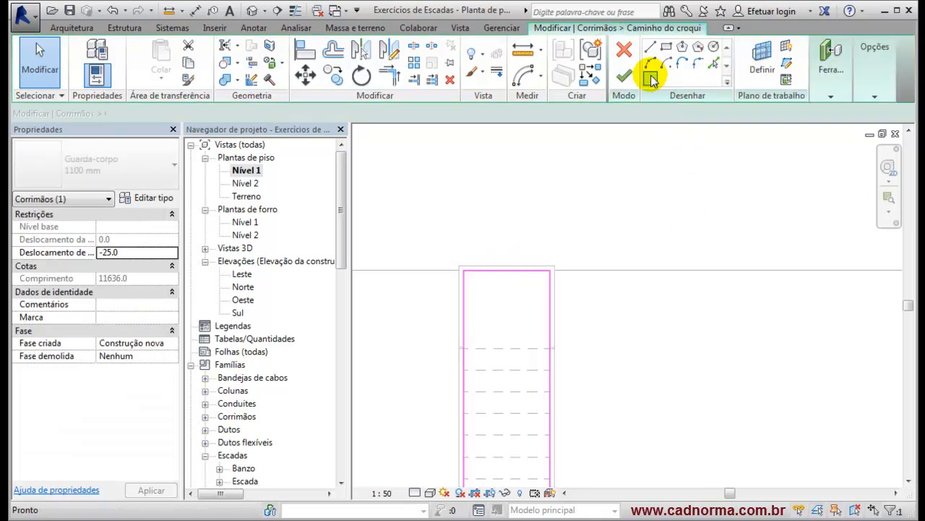
mouse_move(503, 483)
middle_down()
mouse_move(529, 397)
mouse_move(508, 376)
middle_up()
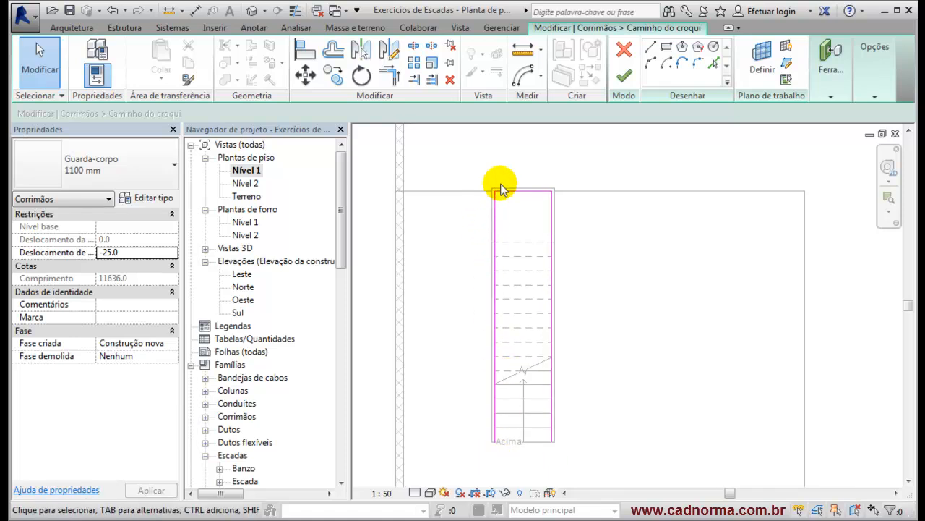
click(553, 211)
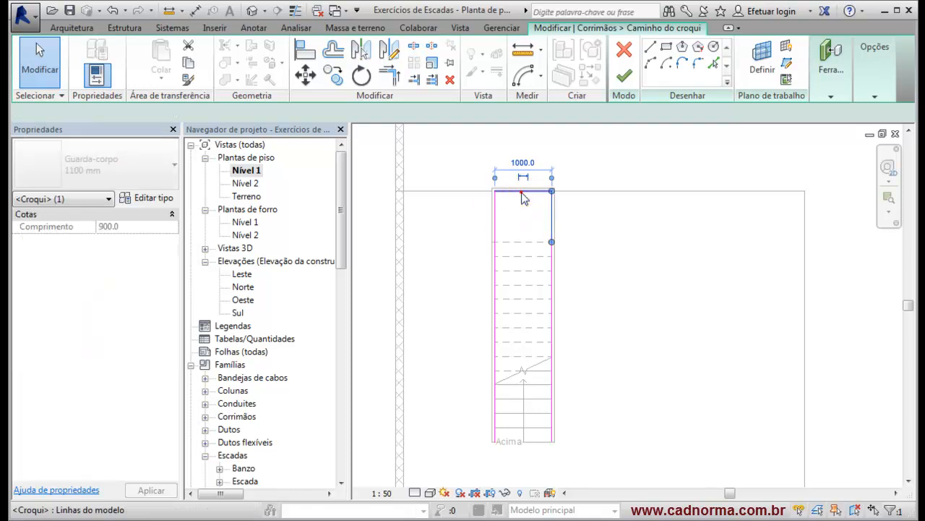
click(521, 192)
click(548, 265)
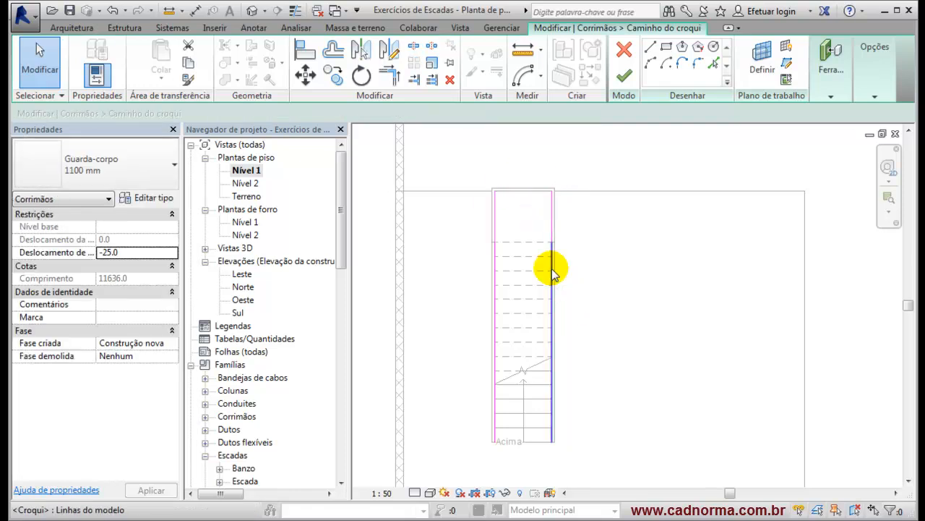
scroll(536, 215, up, 2)
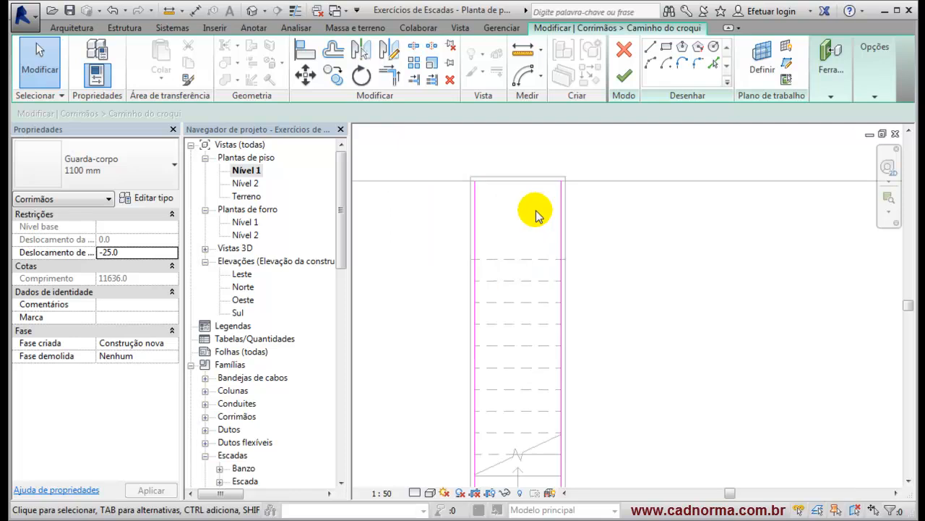
- Delete the railing path lines along the stair's left side, finish the path and check the remaining railing in 3D
click(624, 76)
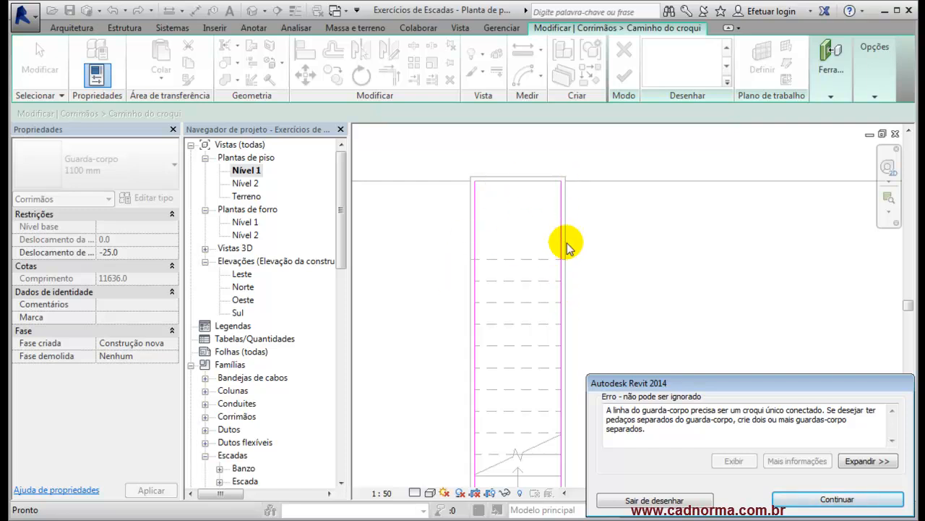
click(810, 505)
click(476, 241)
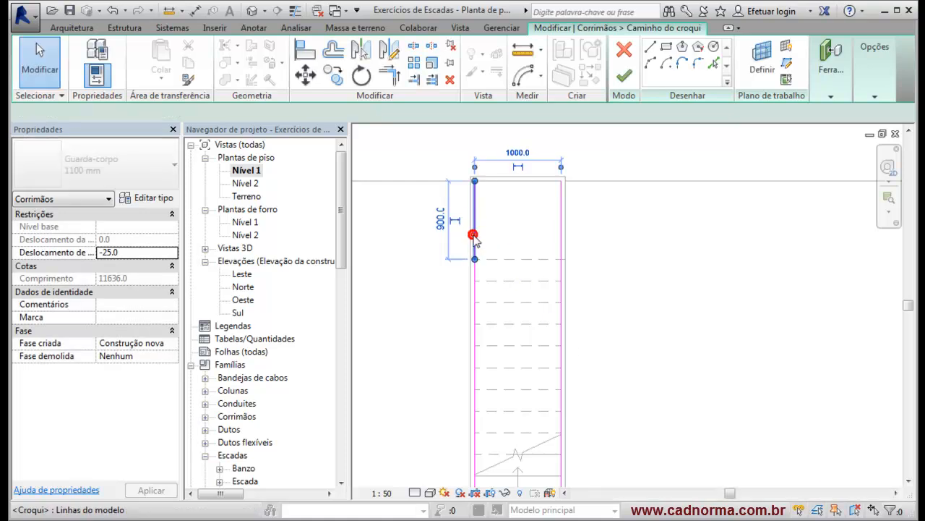
key(Delete)
key(Delete)
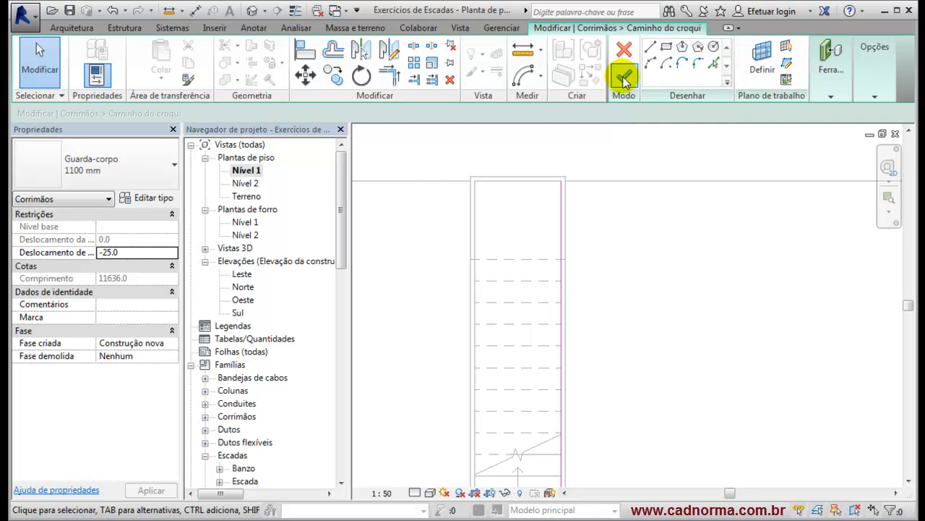
click(624, 76)
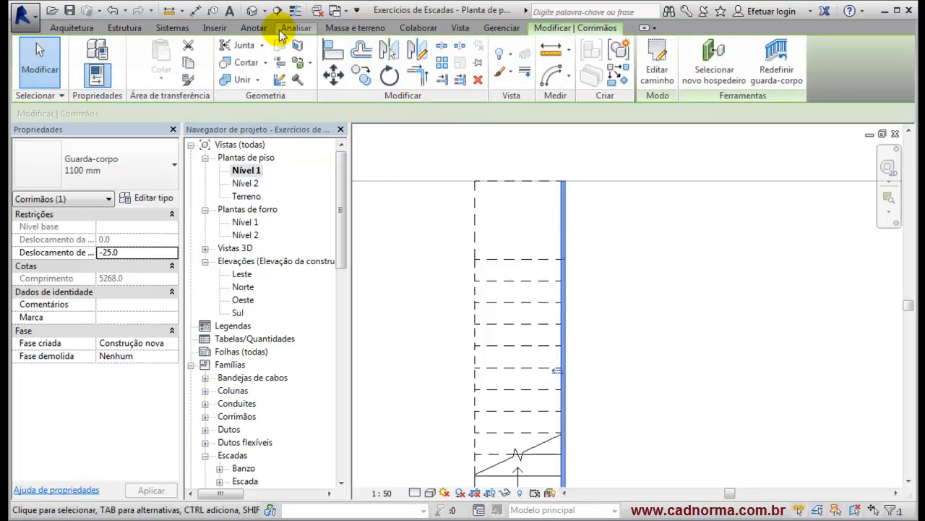
click(251, 11)
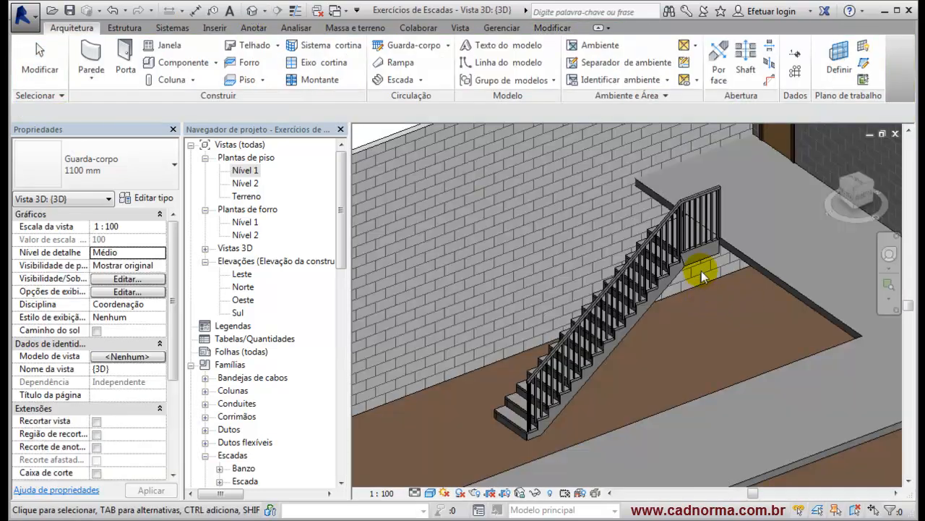
scroll(709, 238, up, 2)
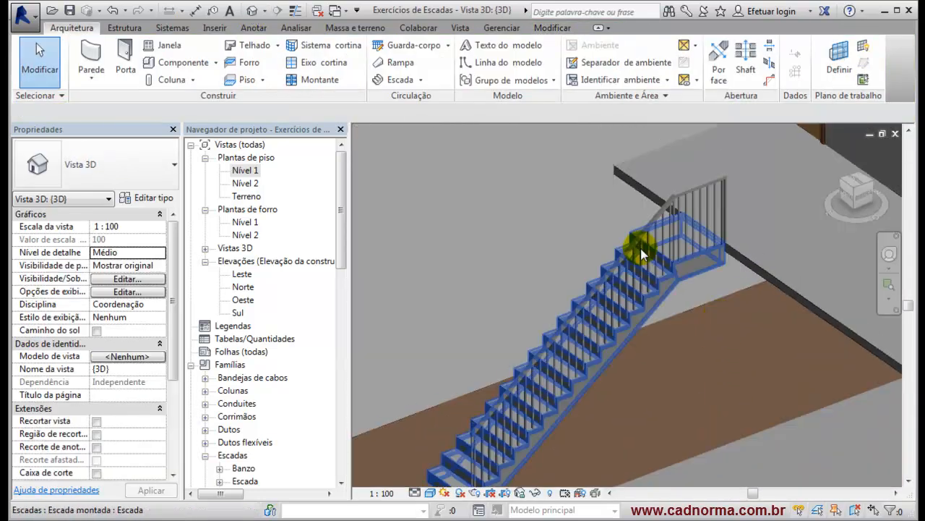
- Mirror the stair railing as a copy about the run's centreline in the Nível 1 floor plan and return to the 3D view
double_click(246, 171)
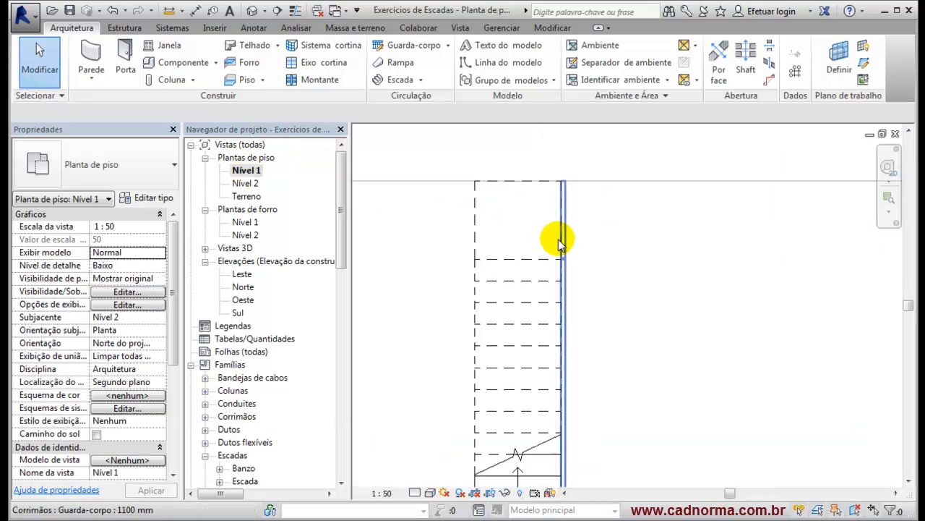
click(561, 241)
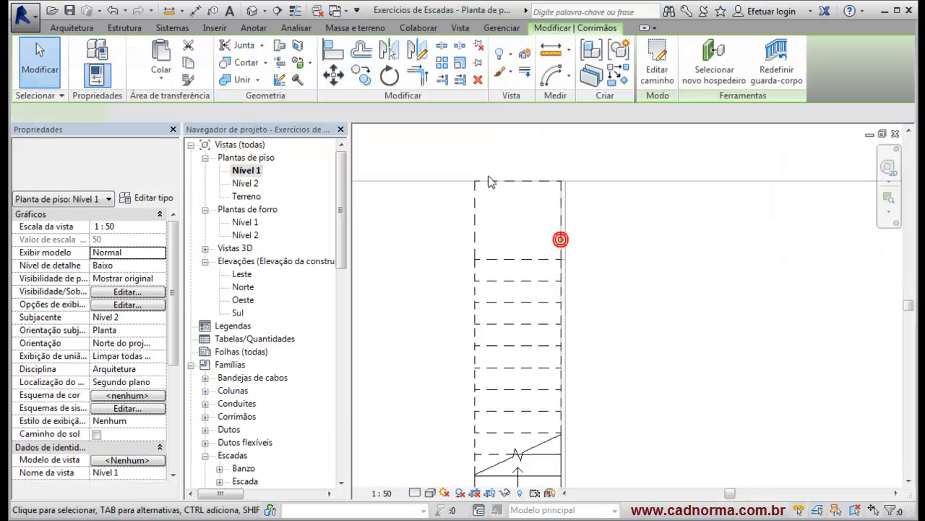
click(417, 52)
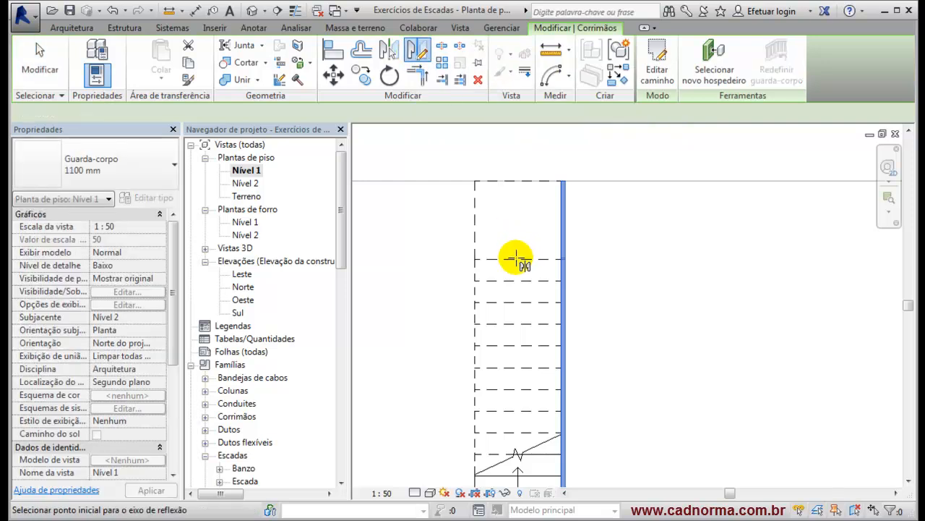
click(516, 258)
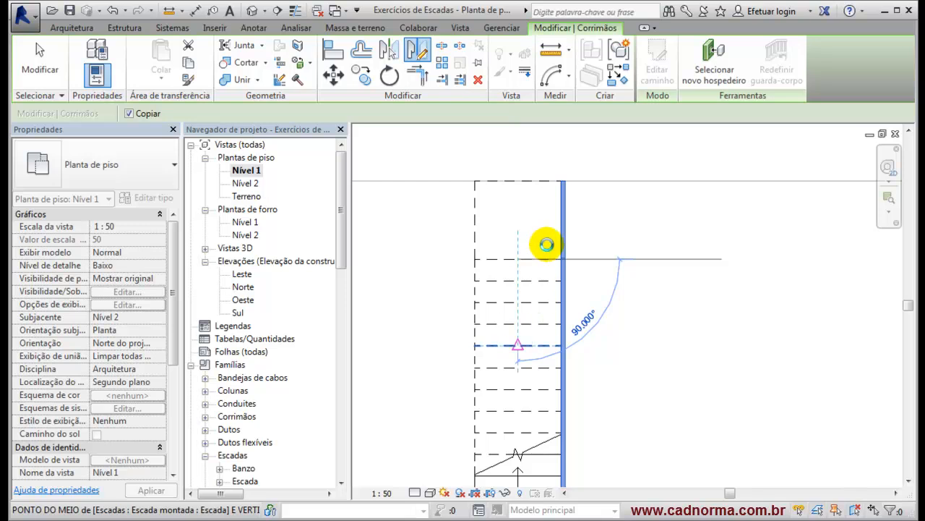
click(546, 245)
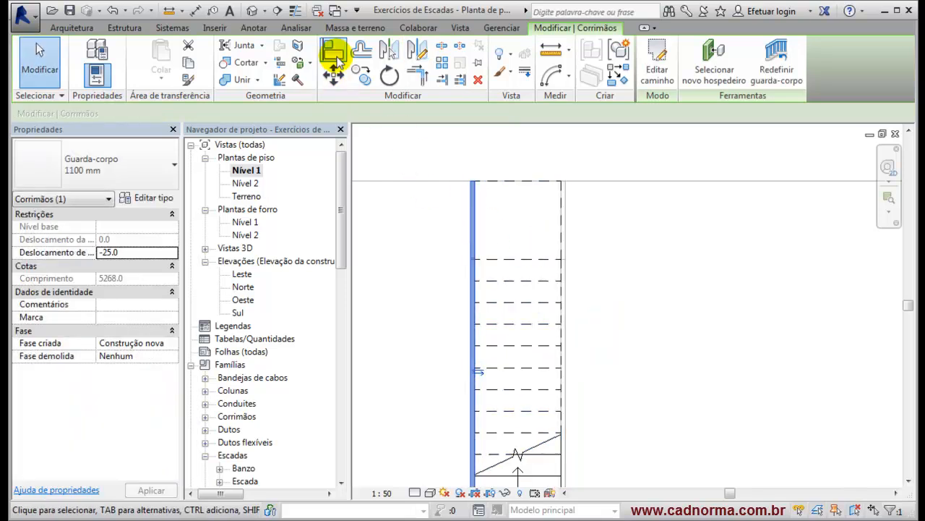
click(252, 11)
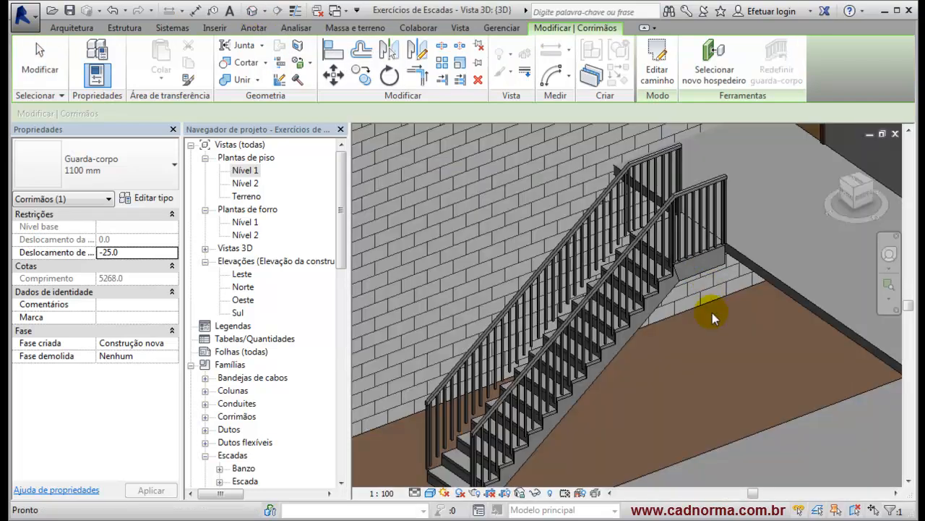
- Examine both railings in 3D, checking their alignment at the landing and how the balusters meet the tread edges
shift+middle_drag(732, 302, 700, 244)
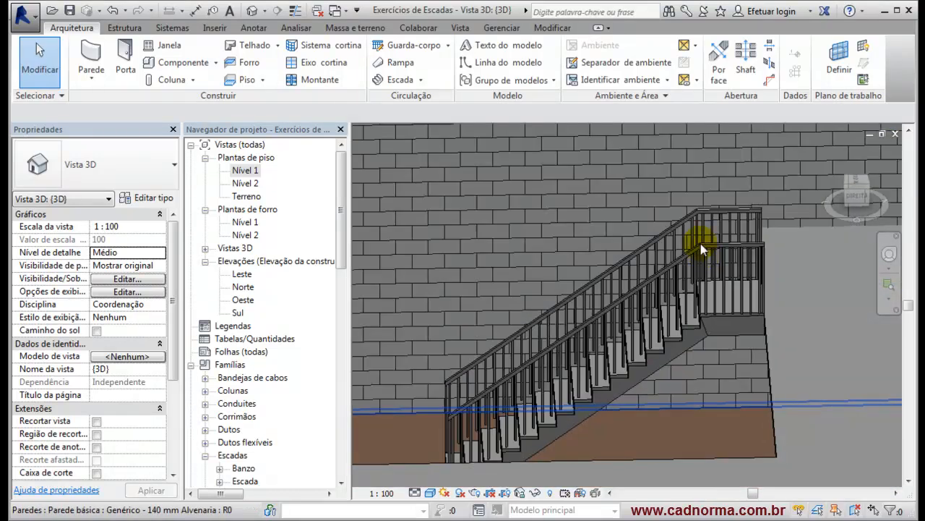
scroll(702, 249, up, 3)
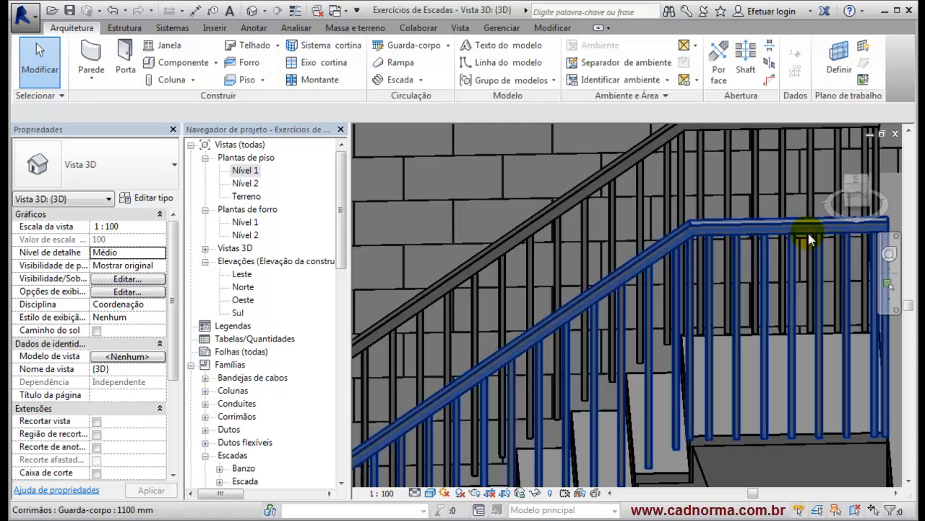
scroll(712, 238, down, 3)
shift+middle_drag(712, 239, 673, 343)
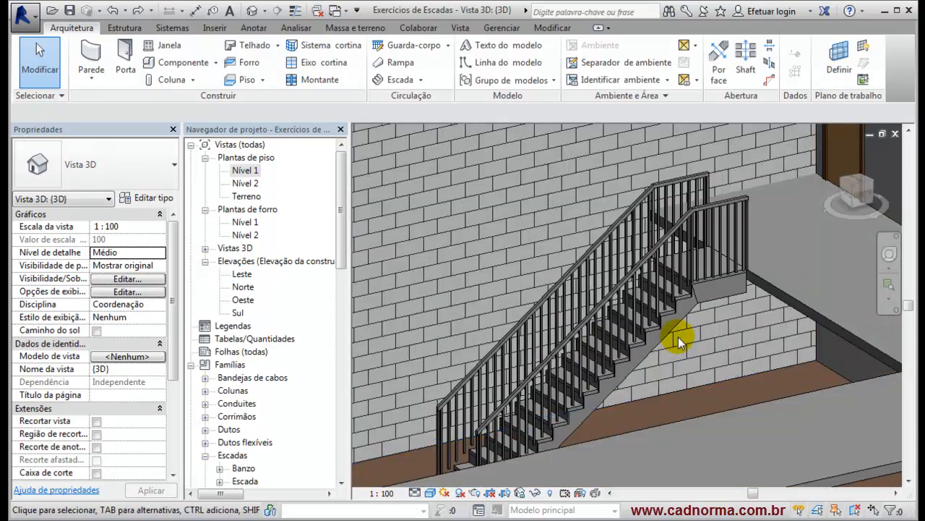
scroll(645, 337, up, 3)
shift+middle_drag(645, 327, 667, 347)
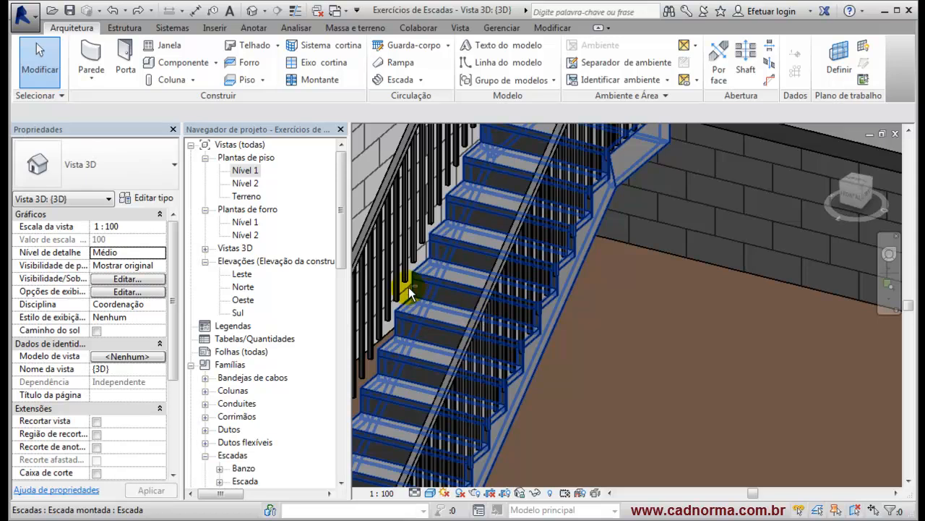
scroll(414, 284, up, 5)
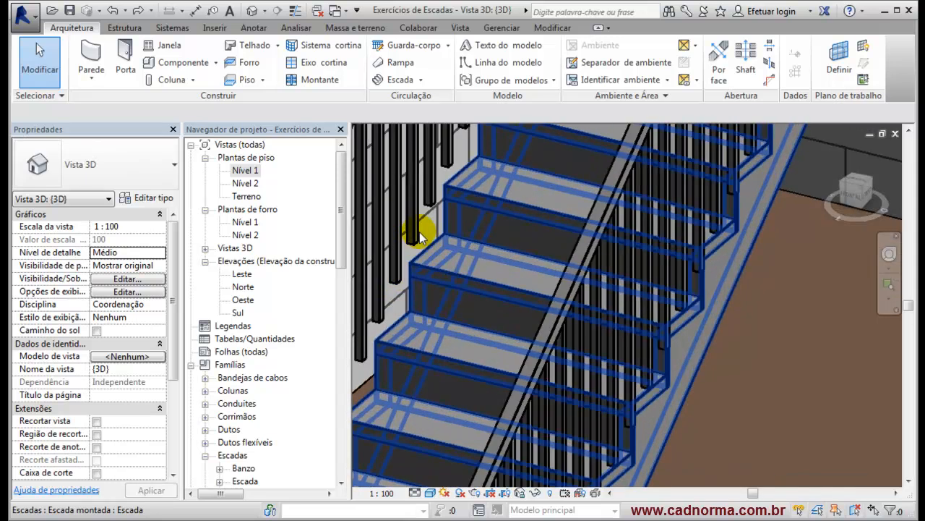
scroll(419, 238, down, 5)
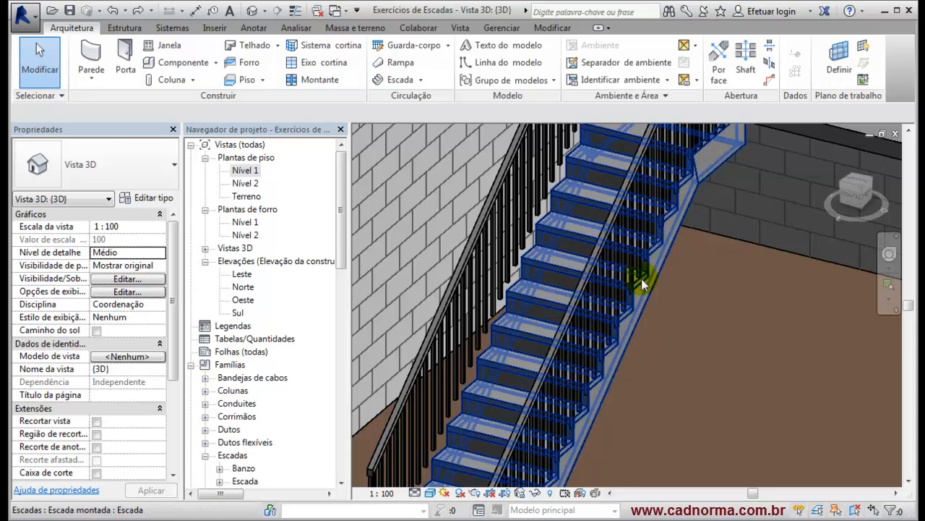
scroll(707, 286, down, 3)
scroll(707, 282, up, 2)
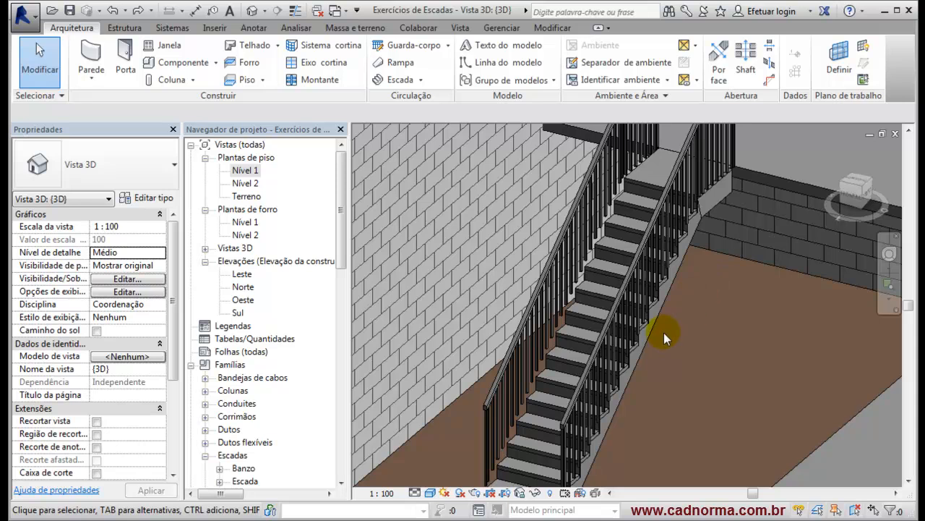
shift+middle_drag(637, 357, 589, 346)
scroll(587, 336, up, 5)
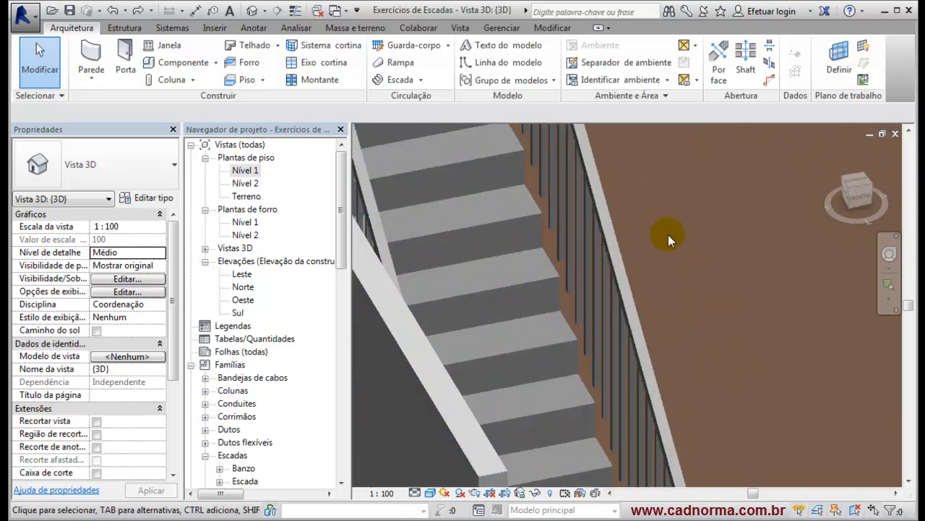
scroll(686, 254, down, 5)
shift+middle_drag(692, 268, 587, 316)
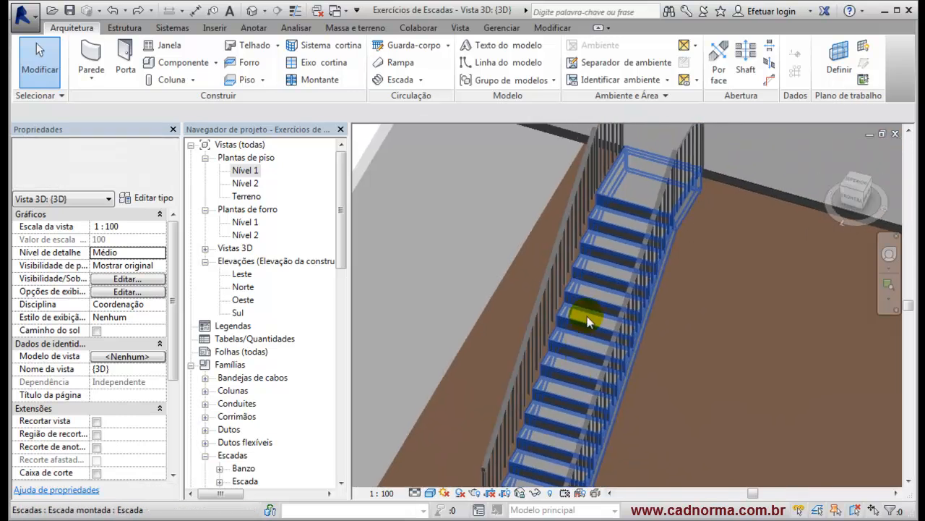
- Pick the assembled stair as the new host for the mirrored railing on the wall side
click(575, 218)
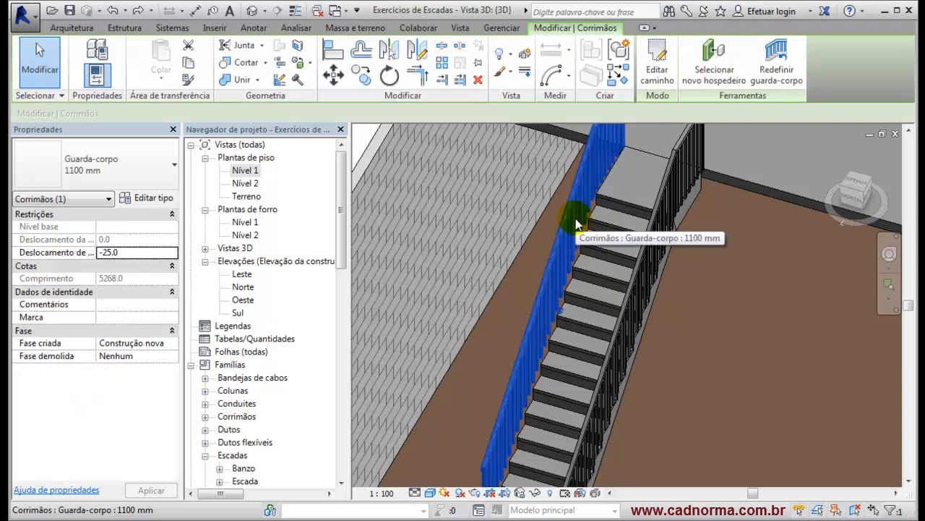
click(704, 80)
click(620, 232)
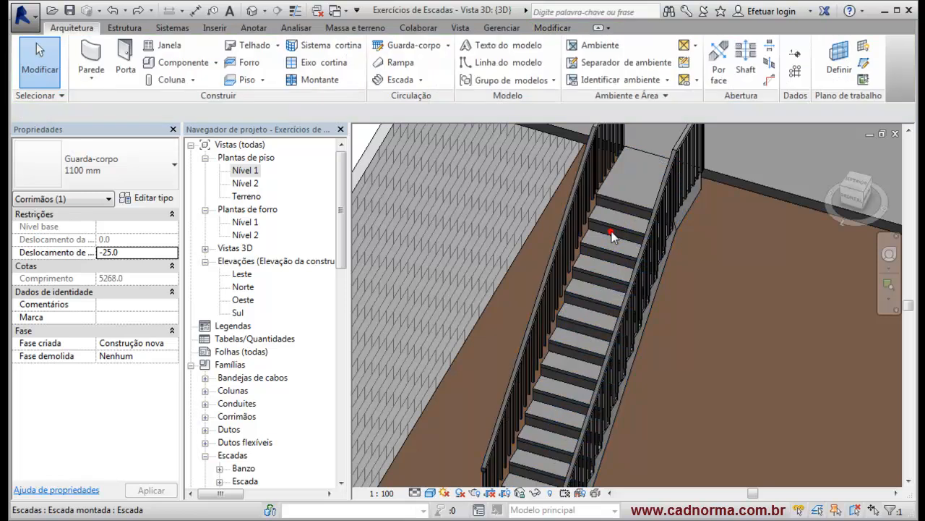
- Delete the railings on both sides of the assembled stair
click(585, 188)
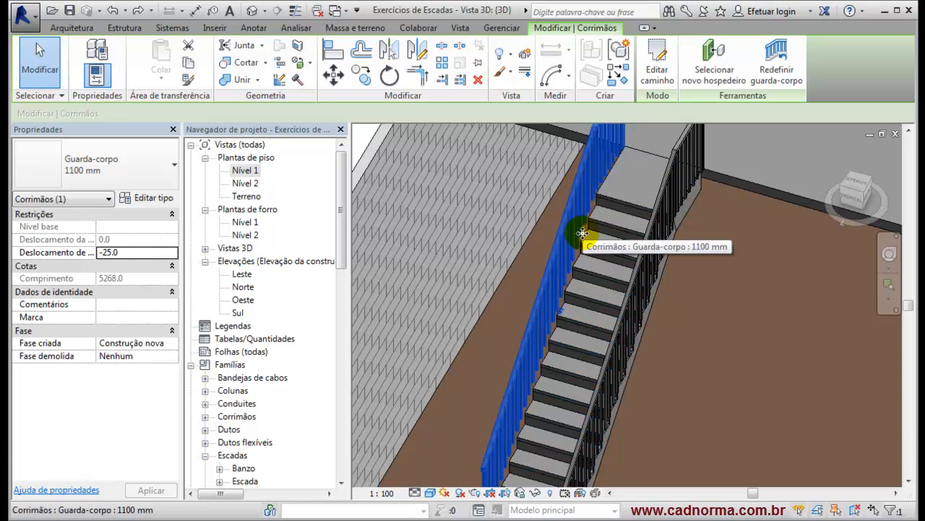
key(Delete)
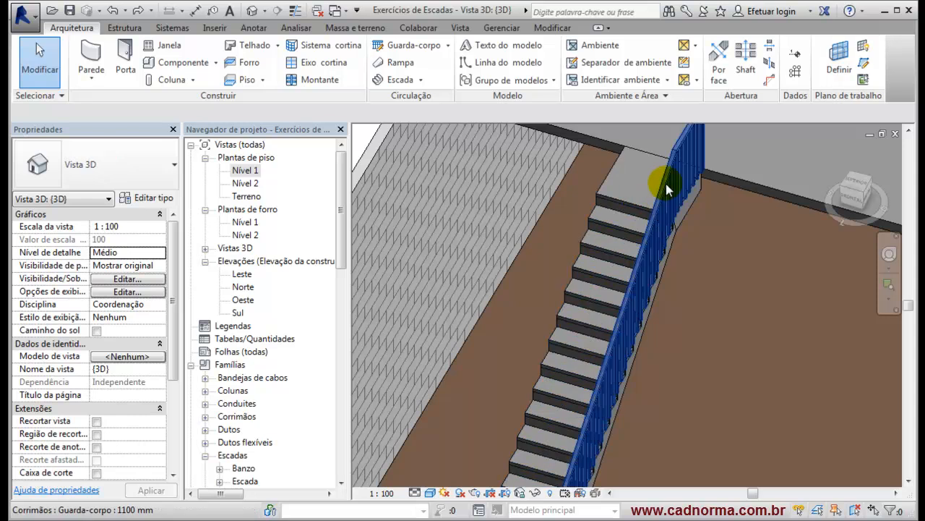
click(666, 184)
key(Delete)
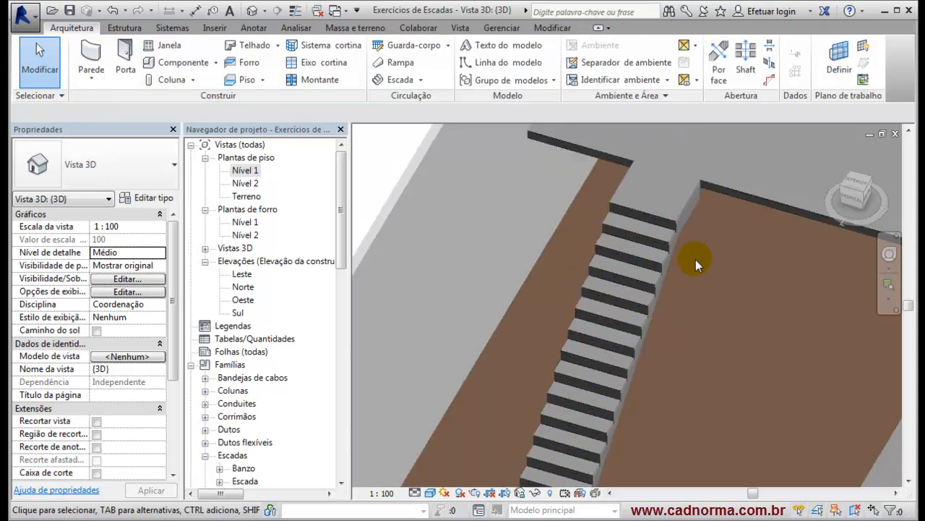
- Place a 1100 mm Guarda-corpo railing on the stair as host, using the Pisos (treads) position, and inspect it around the landing
click(449, 45)
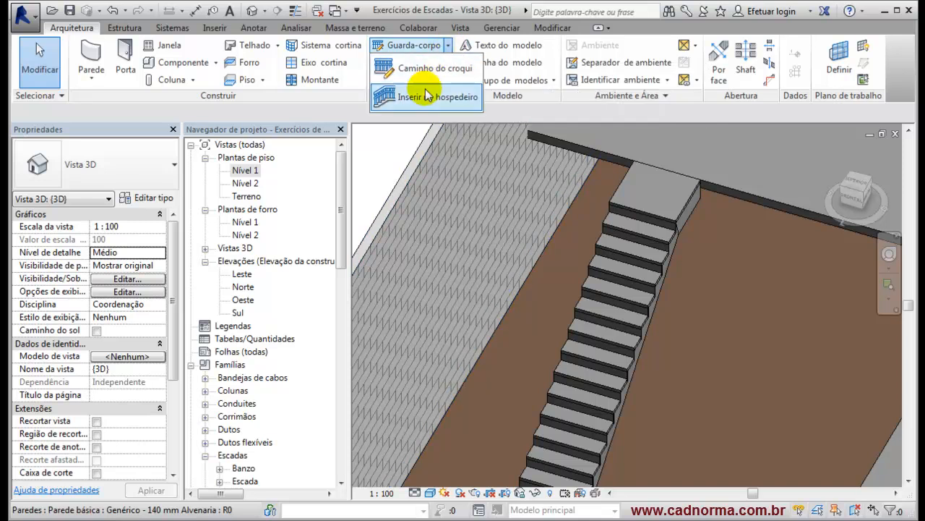
click(396, 94)
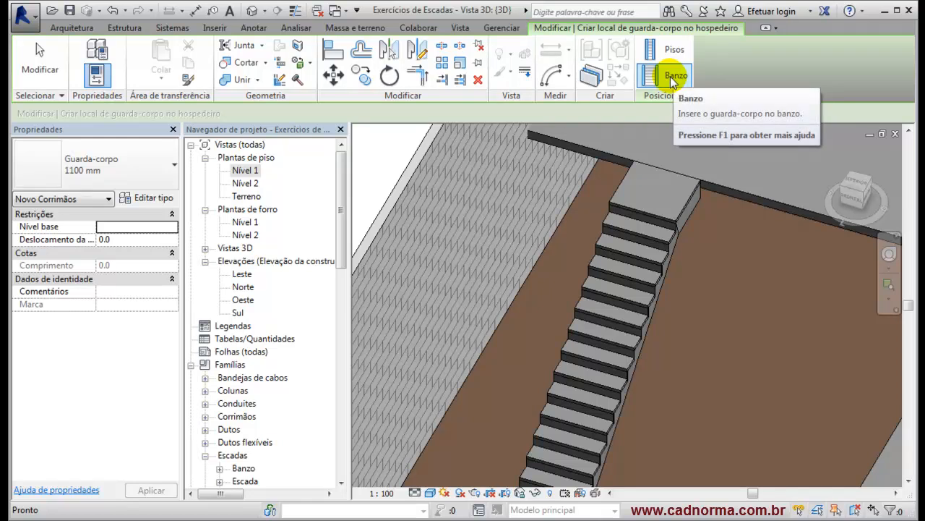
click(665, 49)
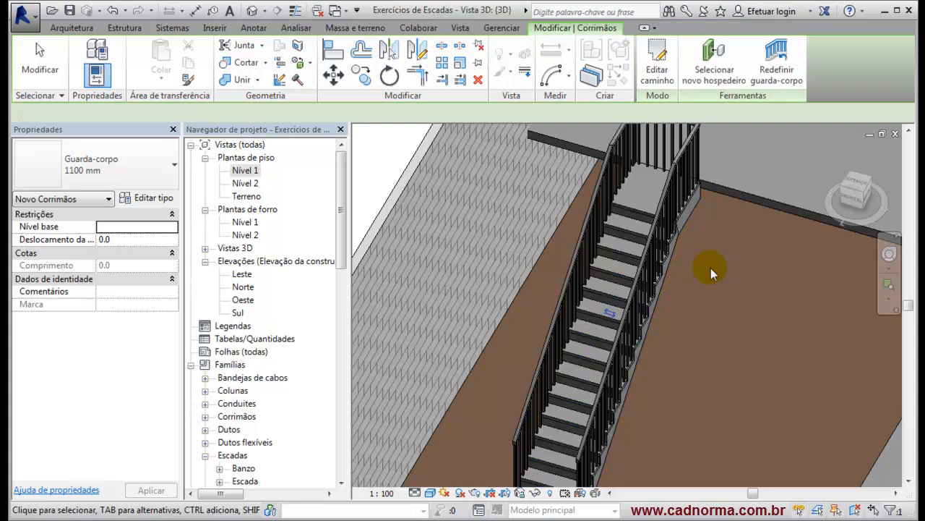
middle_drag(710, 268, 678, 173)
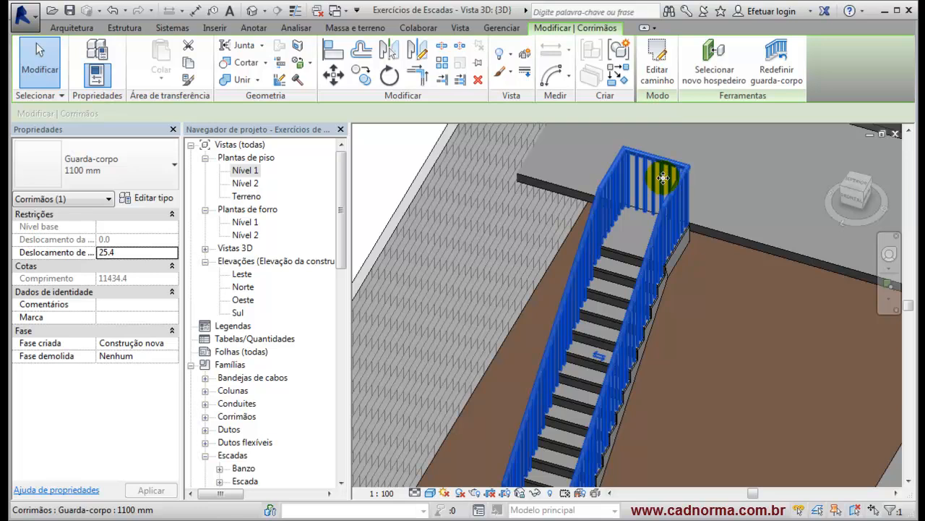
scroll(694, 267, up, 5)
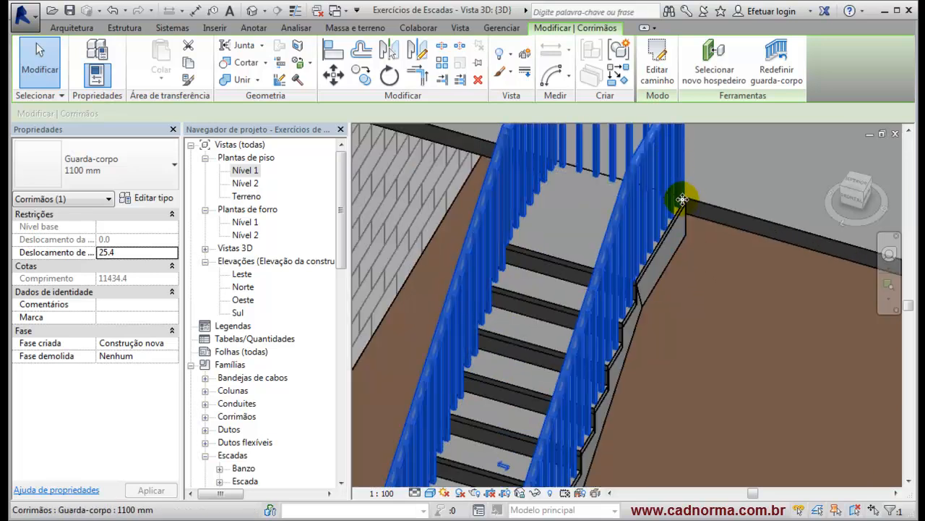
scroll(710, 284, down, 6)
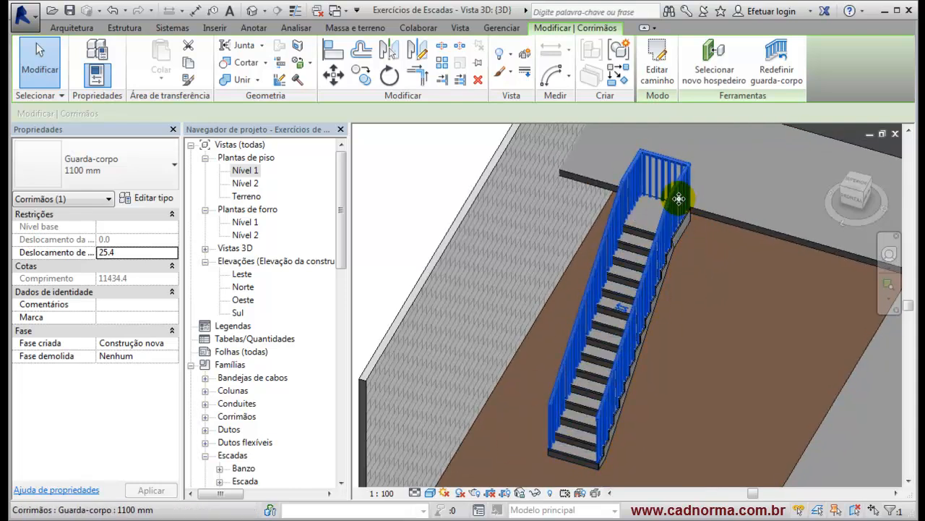
- Edit the new railing's path, delete the segments across the landing's end and along the wall side, and finish the sketch
click(658, 75)
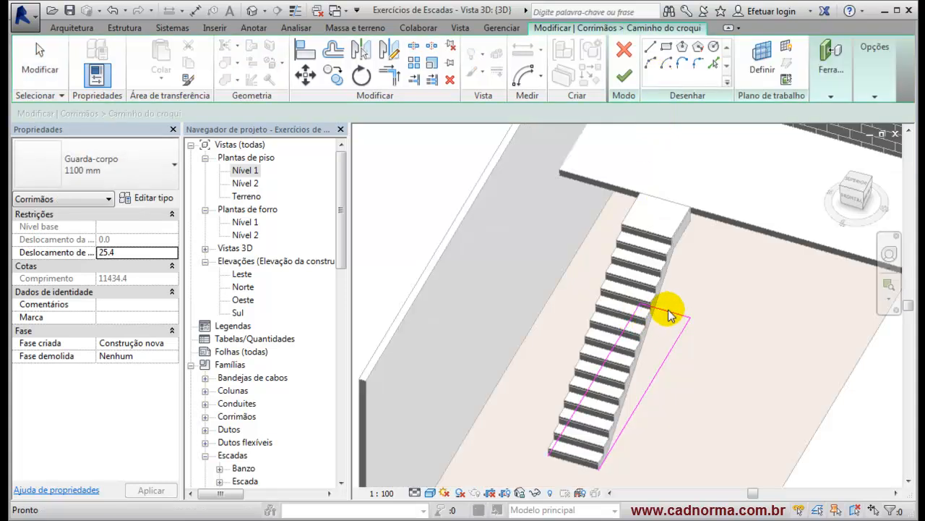
click(669, 316)
key(Delete)
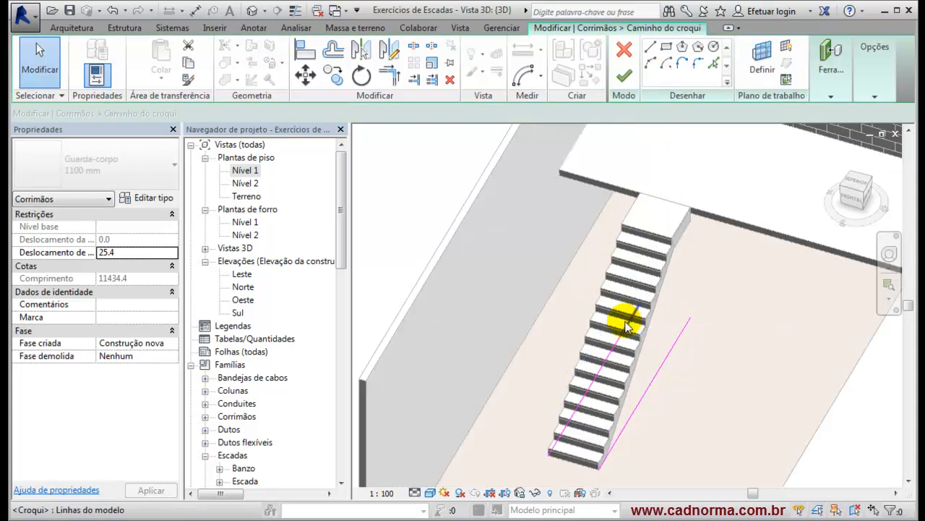
click(629, 339)
key(Delete)
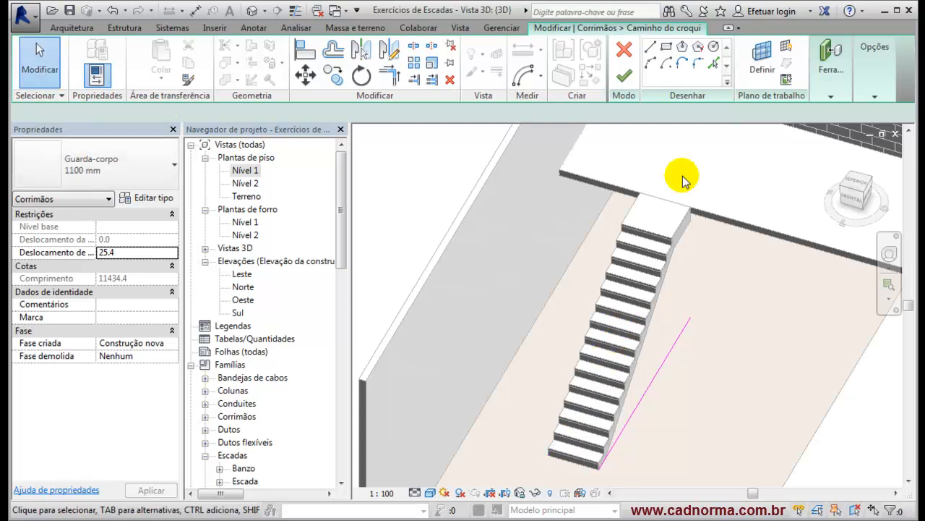
click(623, 75)
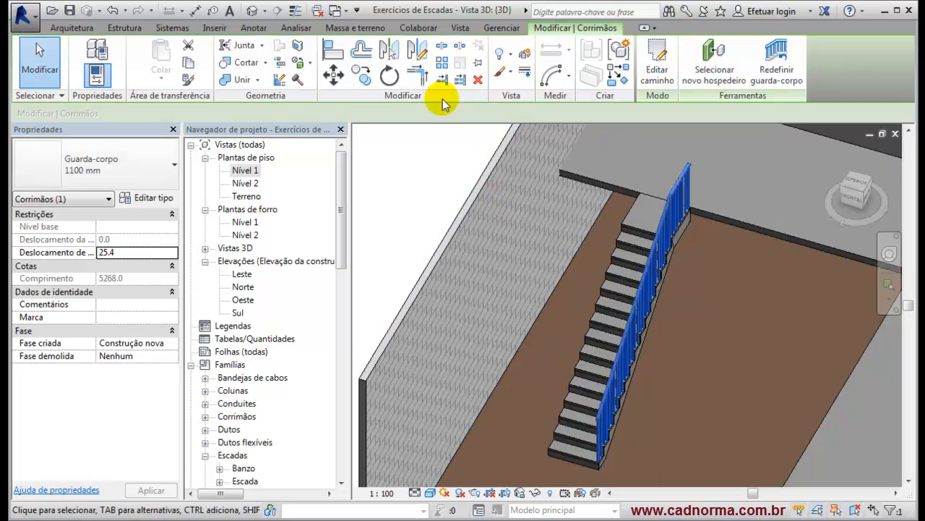
- Mirror the tread-mounted railing as a copy about the run's centreline in the Nível 1 plan and check both railings in 3D
double_click(255, 171)
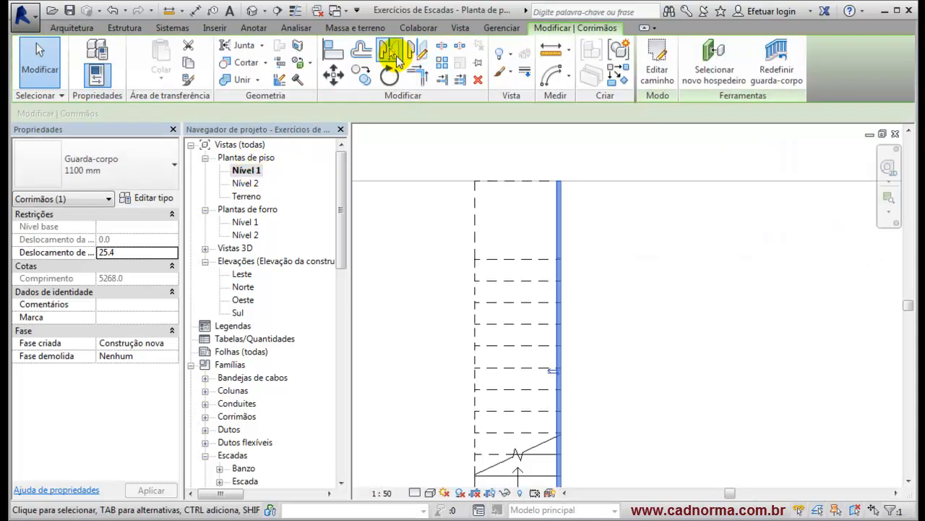
click(416, 52)
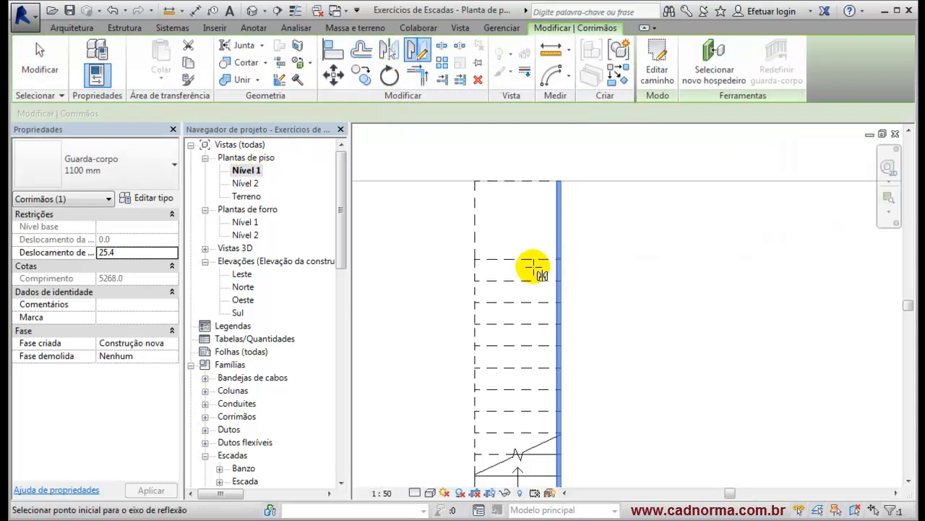
click(517, 259)
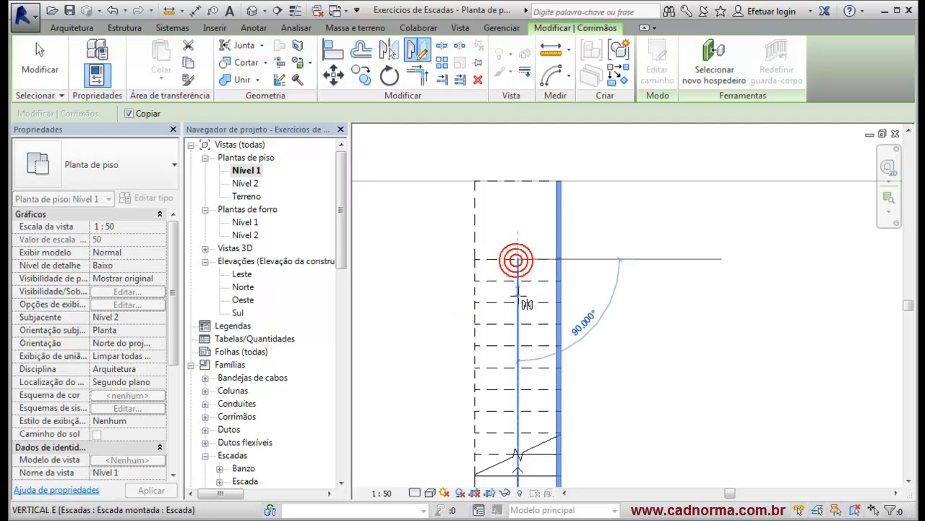
click(516, 303)
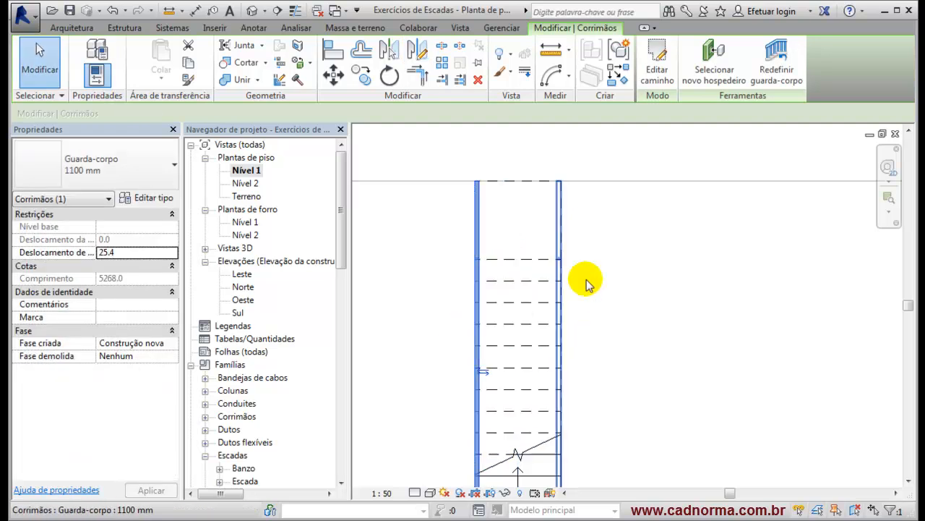
click(259, 13)
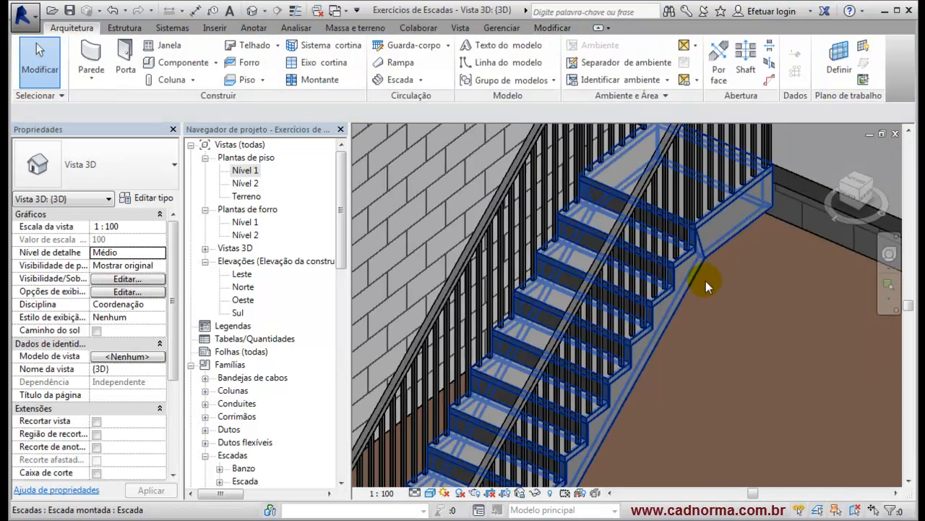
- Turn on thin line display and check the stair and both railings in 3D
scroll(705, 281, up, 3)
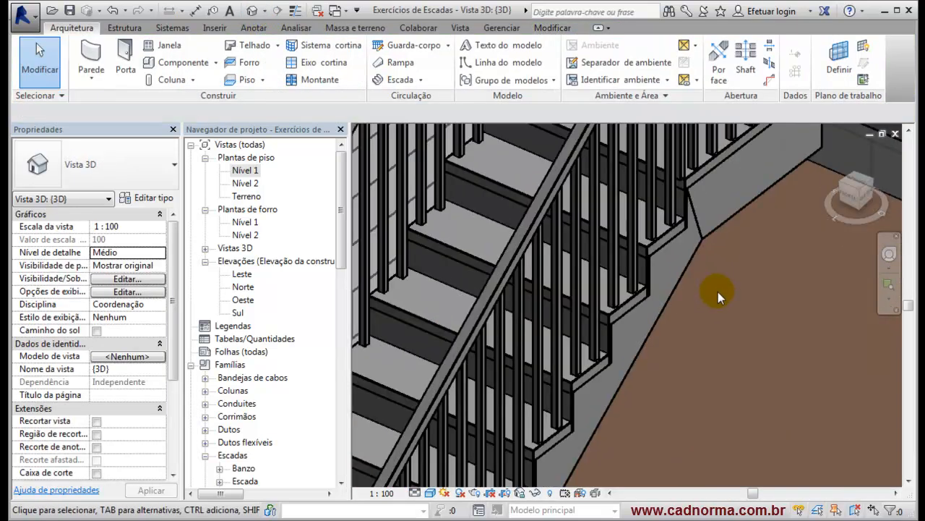
click(295, 11)
scroll(692, 266, down, 5)
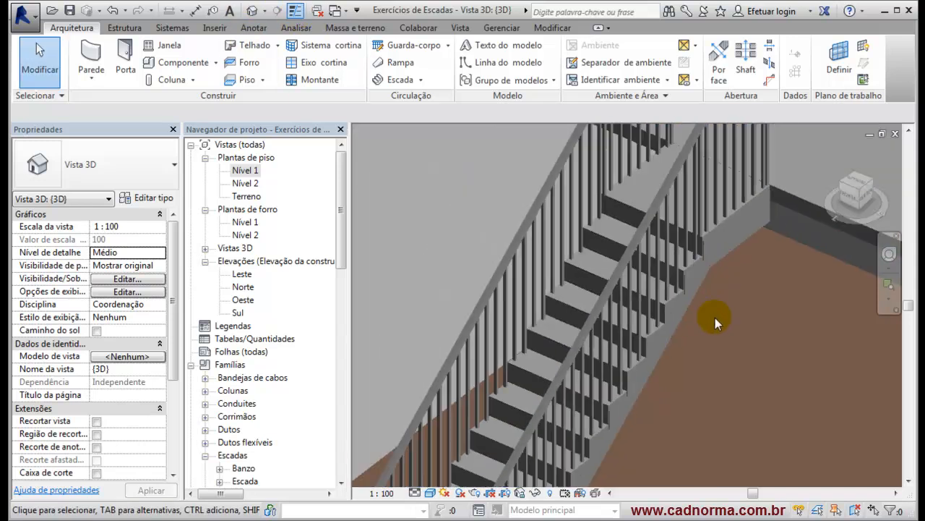
scroll(702, 307, down, 3)
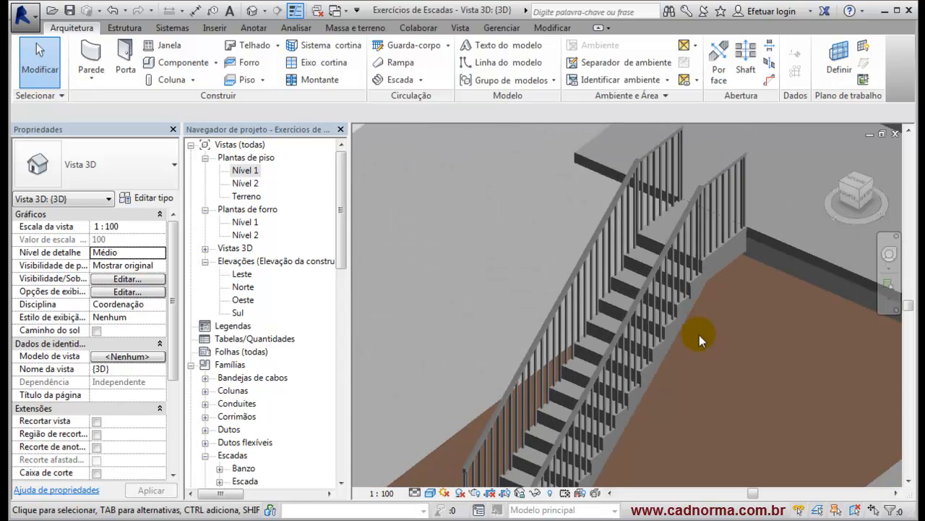
scroll(699, 313, down, 2)
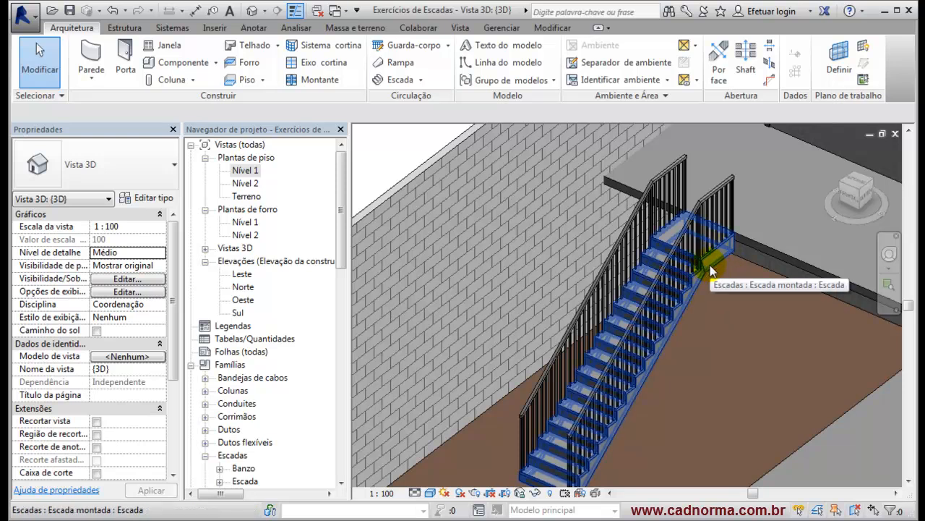
- Select the landing on its own within the assembled stair to view its properties, and clear the selection
key(Tab)
key(Tab)
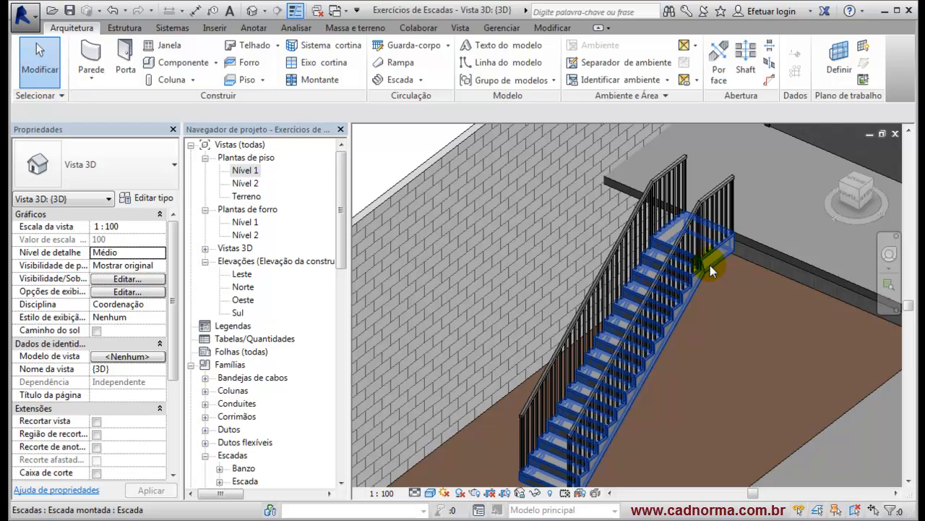
click(671, 246)
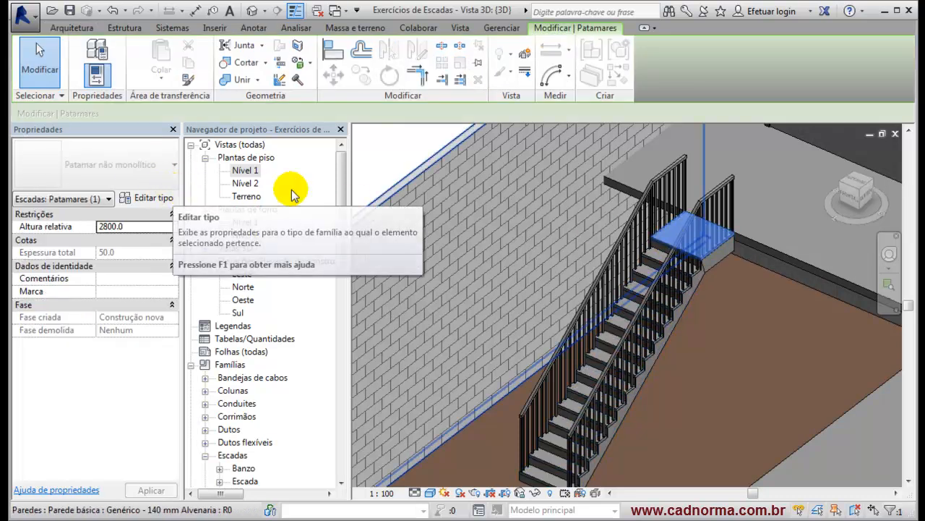
key(Escape)
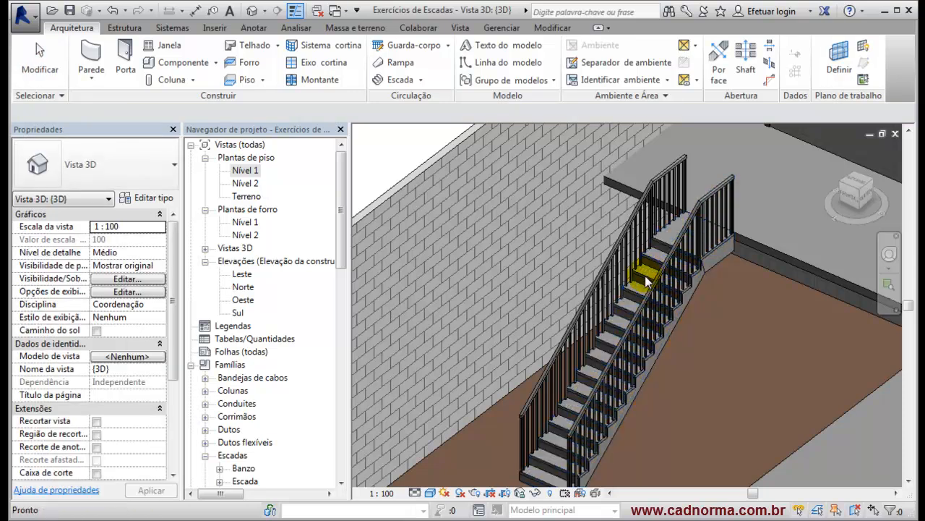
- Open the assembled stair's type properties and examine the run type setting and the landing type Patamar não monolítico
click(646, 281)
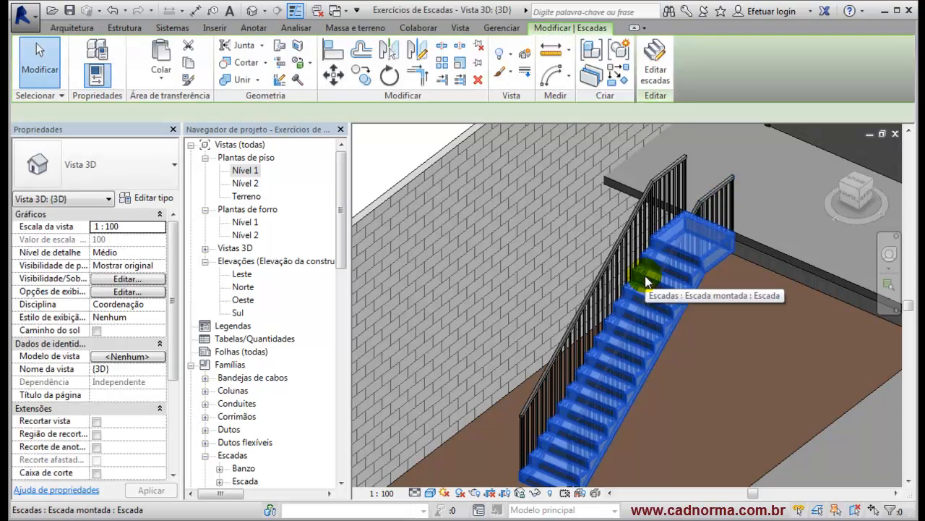
click(152, 197)
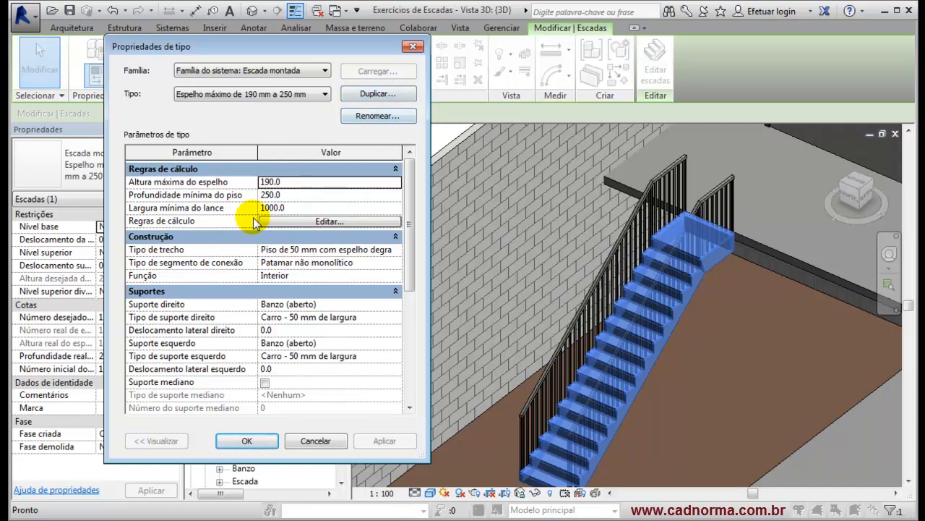
click(364, 262)
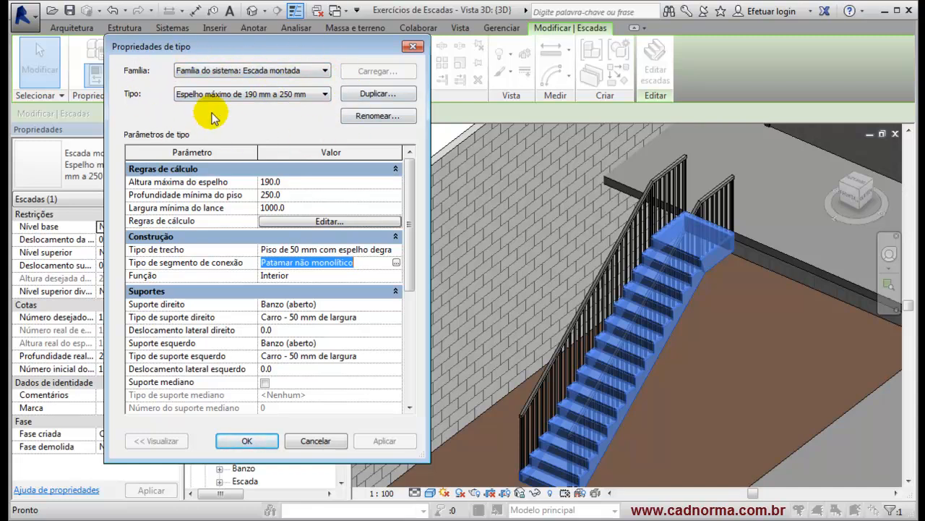
click(275, 250)
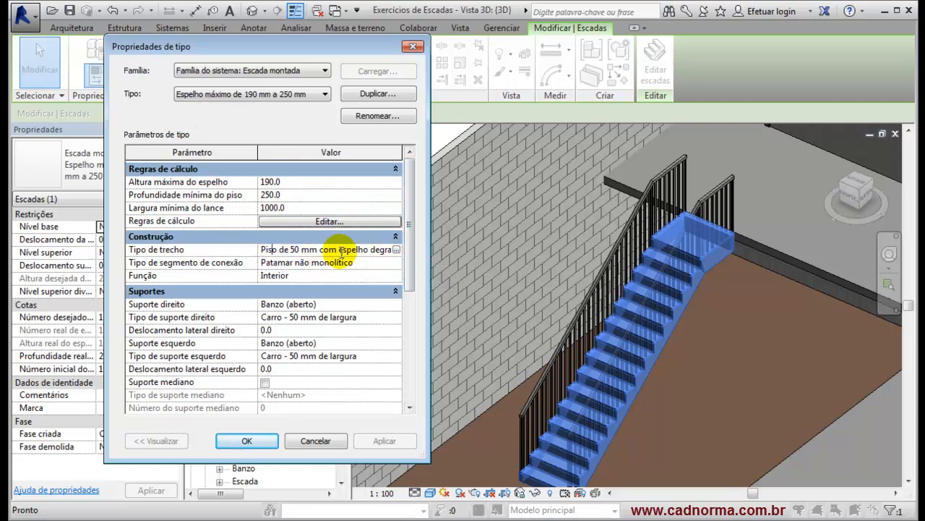
click(330, 250)
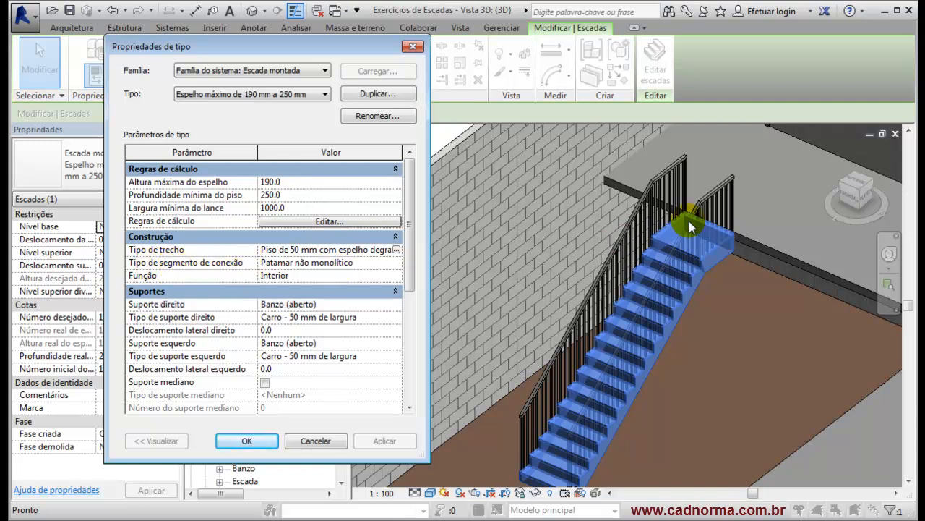
click(288, 262)
click(396, 262)
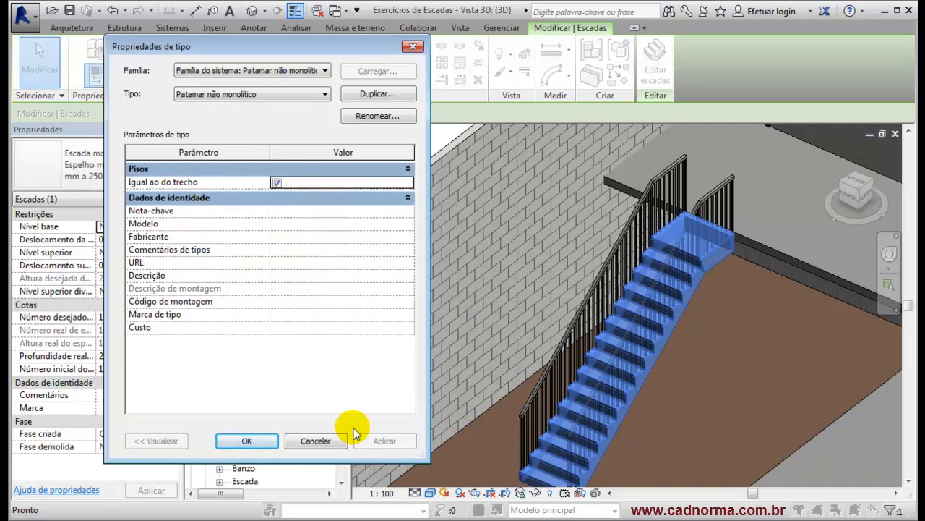
click(327, 95)
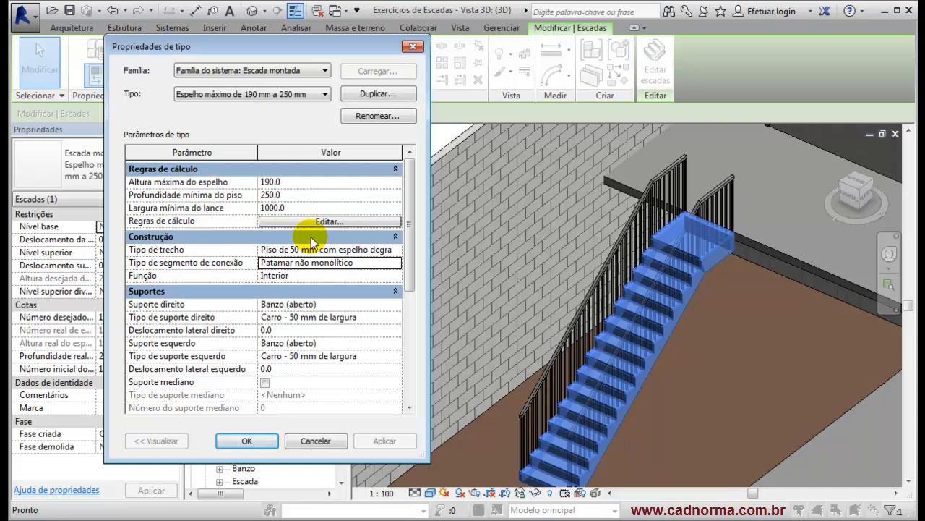
- Examine the tread, nosing and riser parameters of the stair's 50 mm tread run type, and close the type properties without changes
click(365, 249)
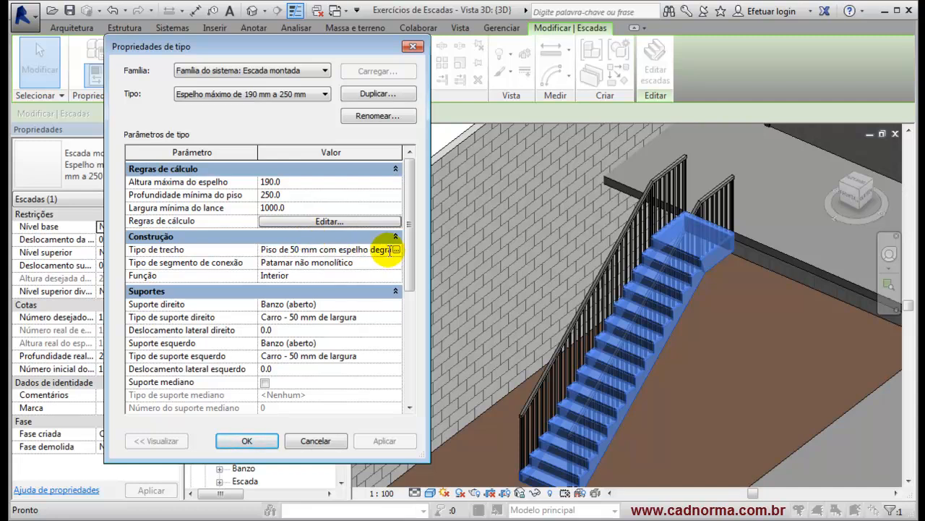
click(396, 248)
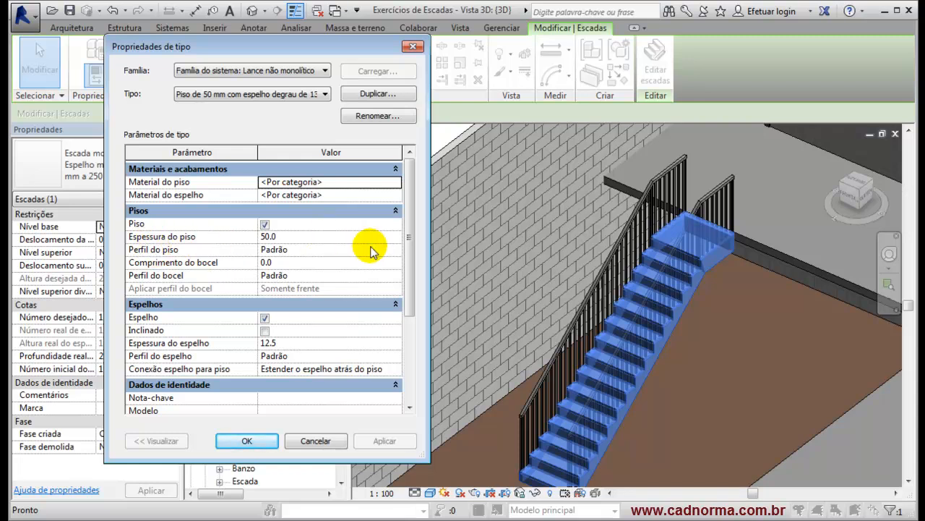
click(279, 263)
click(312, 276)
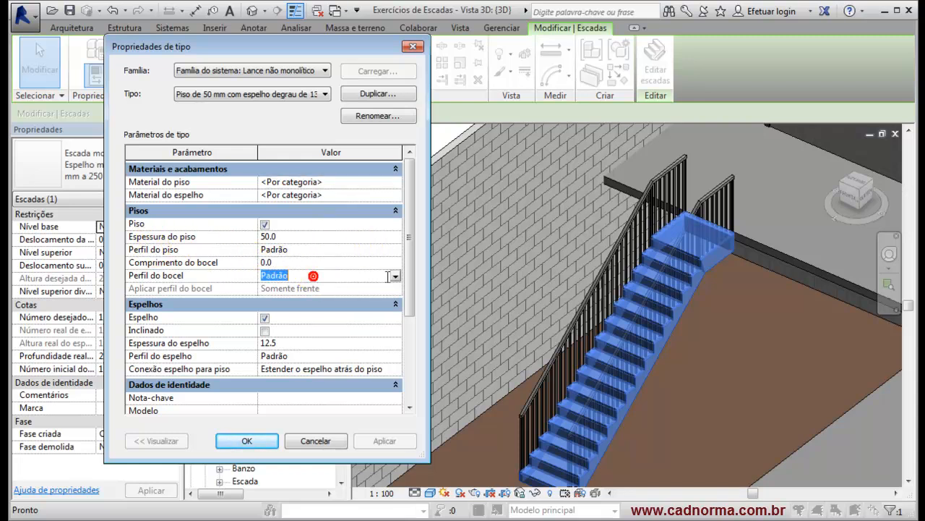
drag(410, 286, 411, 314)
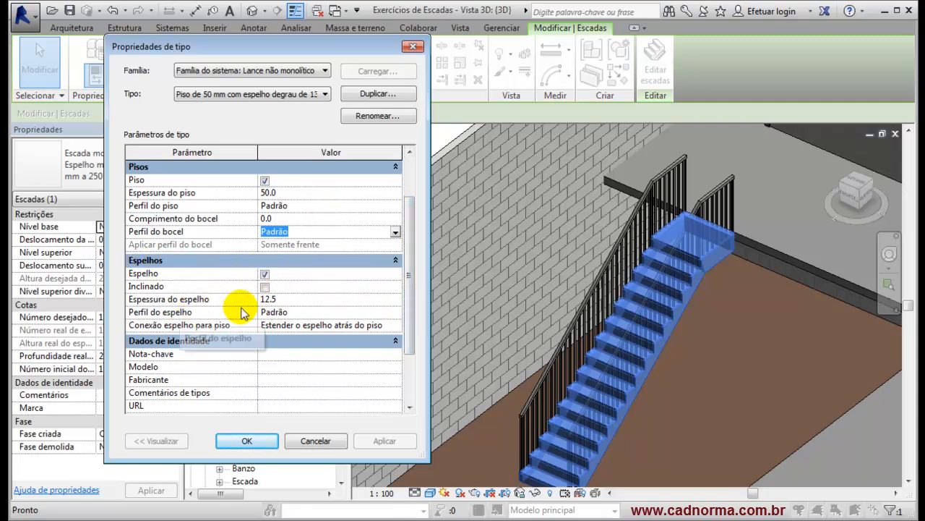
click(289, 298)
click(311, 312)
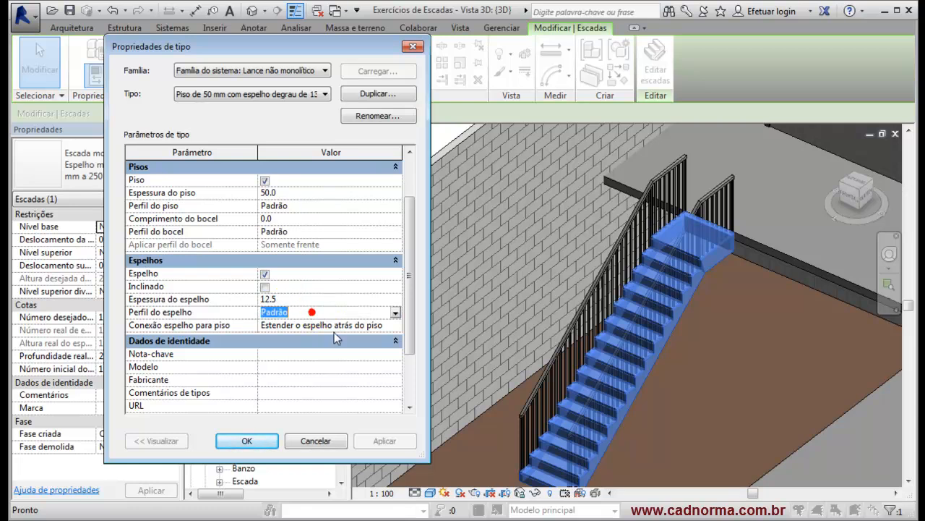
click(375, 326)
drag(411, 319, 410, 369)
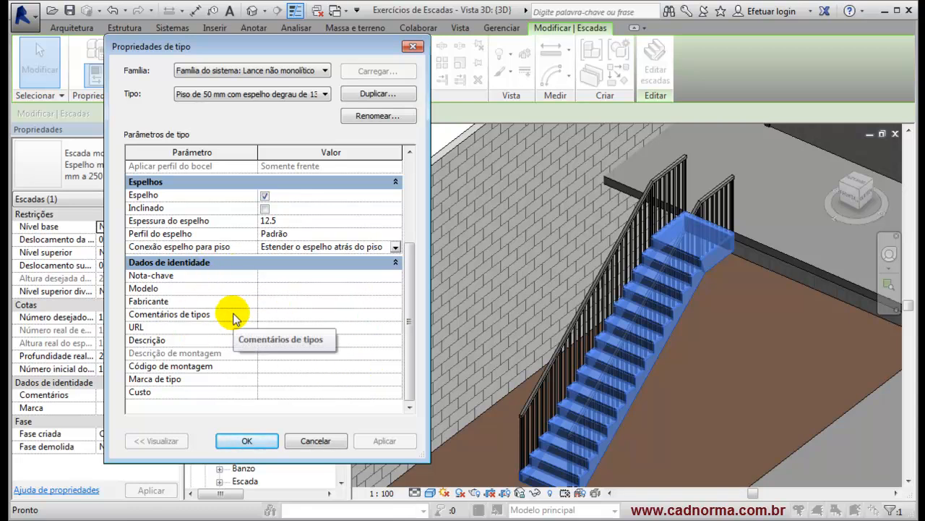
click(314, 440)
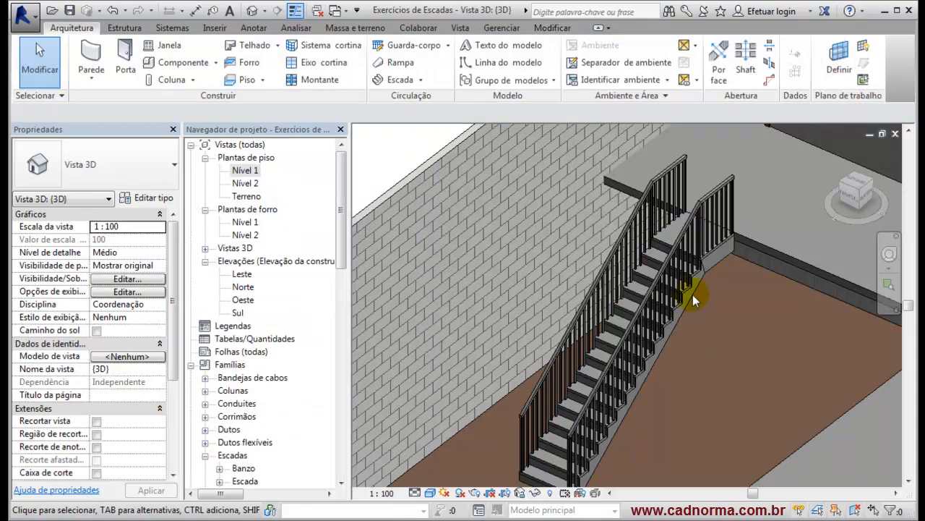
- Select the landing and its outer side stringer individually to inspect them as separate stair components, and clear the selection
scroll(629, 282, up, 5)
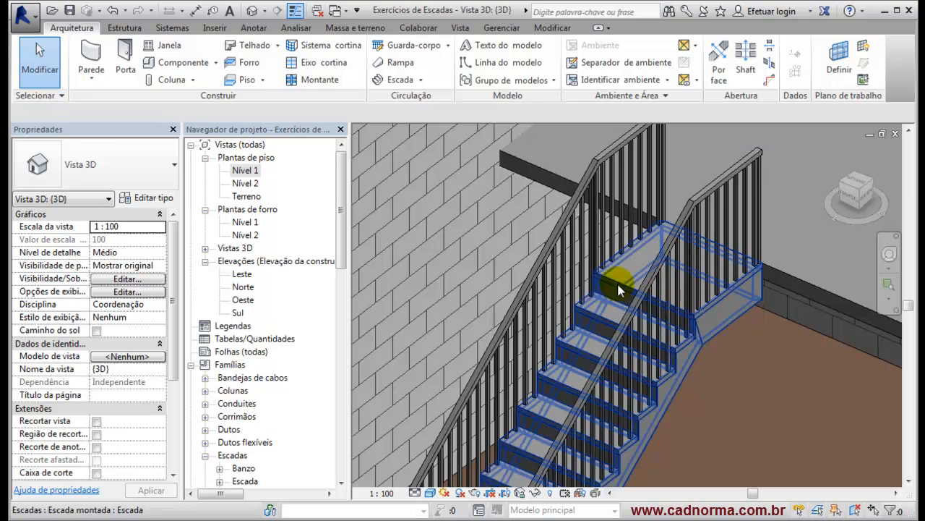
key(Tab)
click(617, 282)
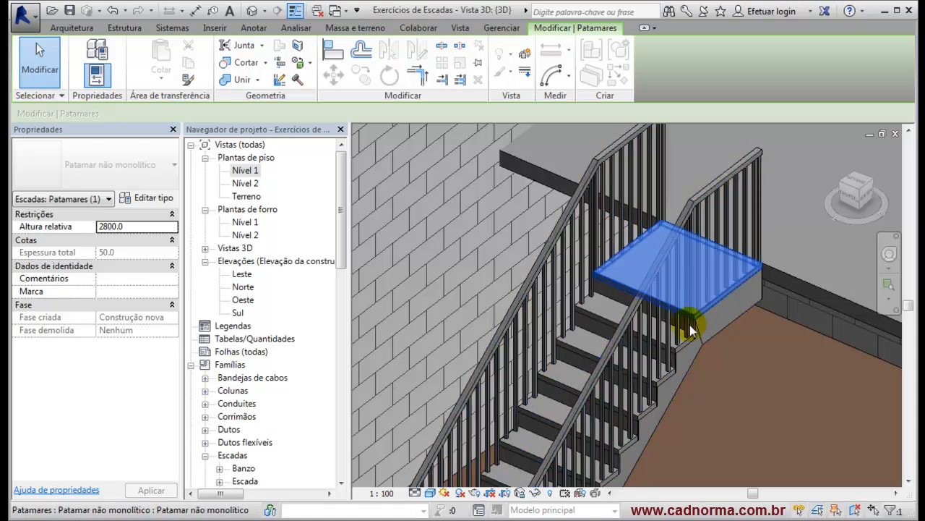
click(731, 321)
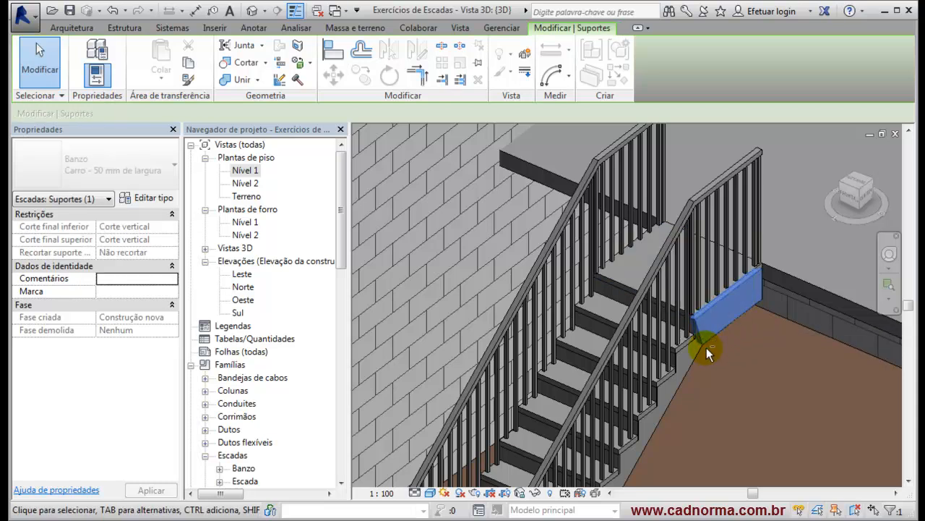
key(Escape)
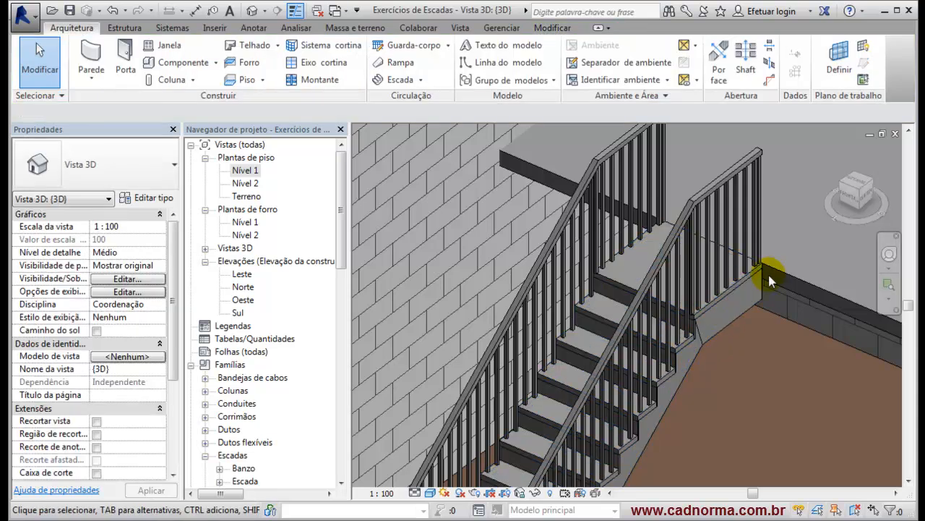
- View the stair from below and temporarily hide the Genérico 150 mm ground floor to expose the underside of the landing
click(712, 298)
shift+middle_drag(727, 333, 614, 139)
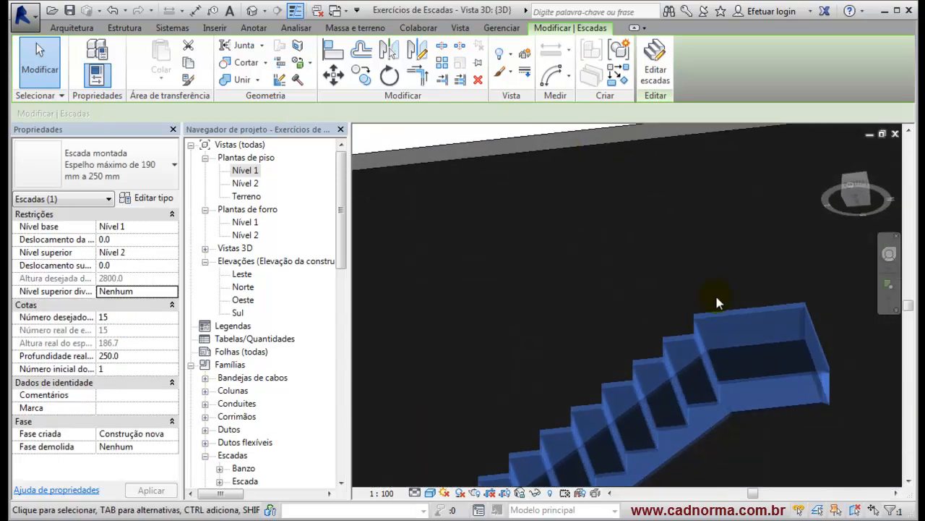
click(677, 314)
click(641, 152)
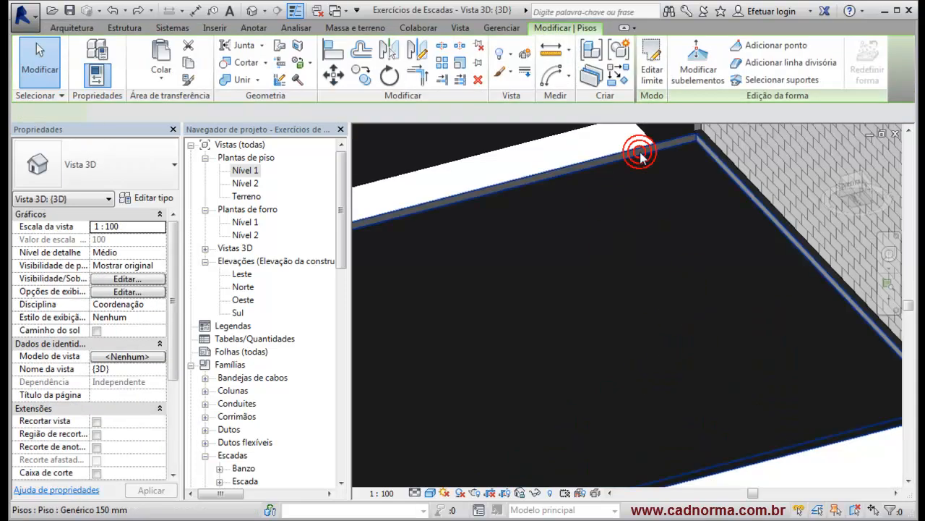
key(h)
key(h)
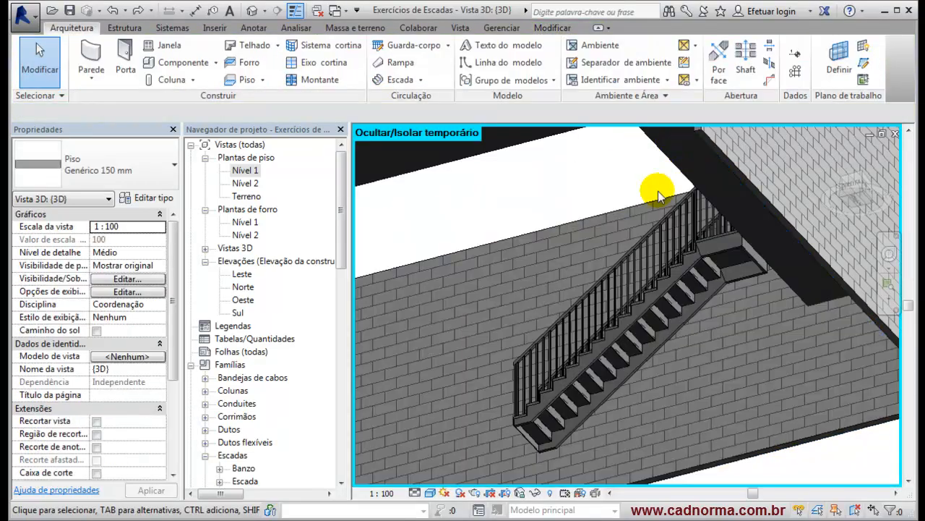
scroll(744, 274, up, 4)
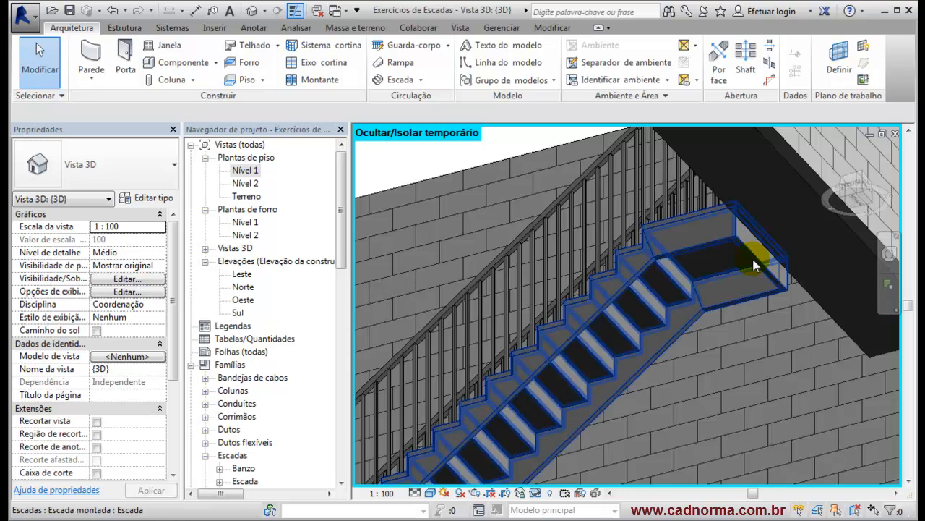
- Select only the Carro - 50 mm de largura stringer across the landing's end, against the upper floor slab
key(Tab)
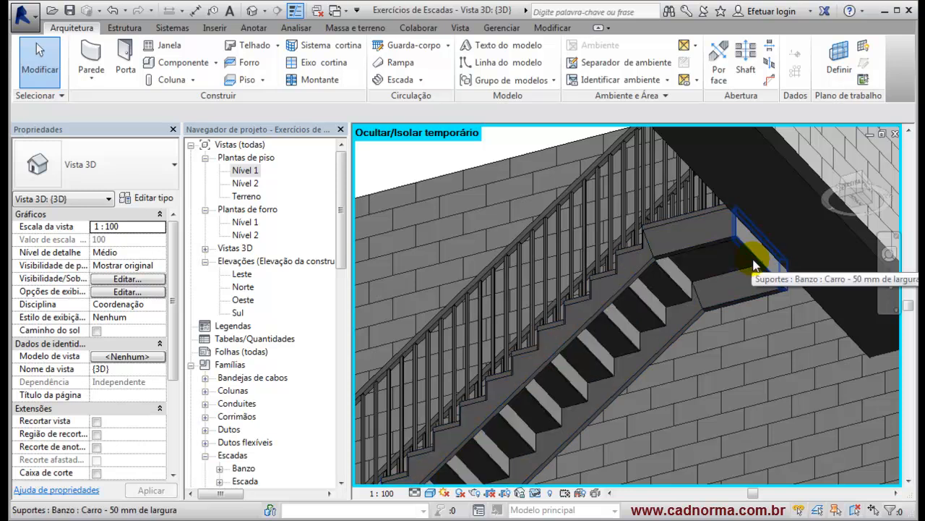
key(Tab)
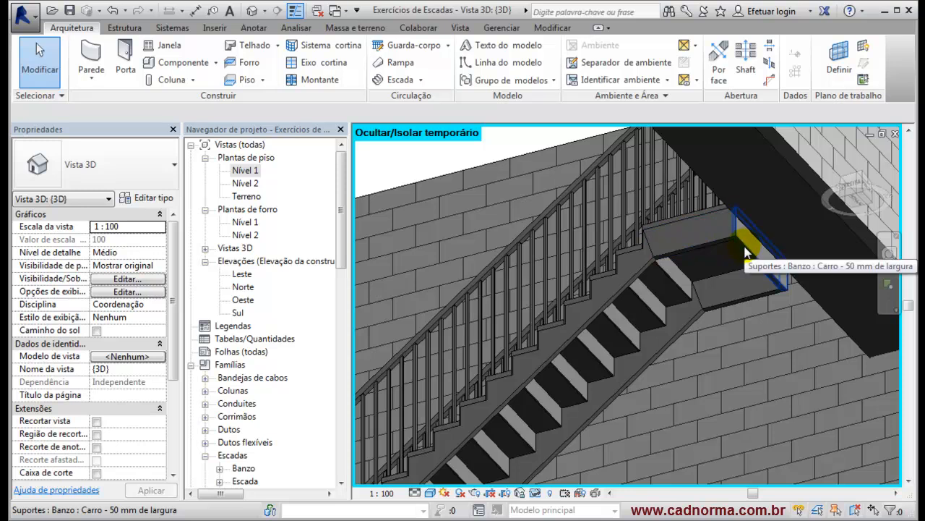
click(399, 81)
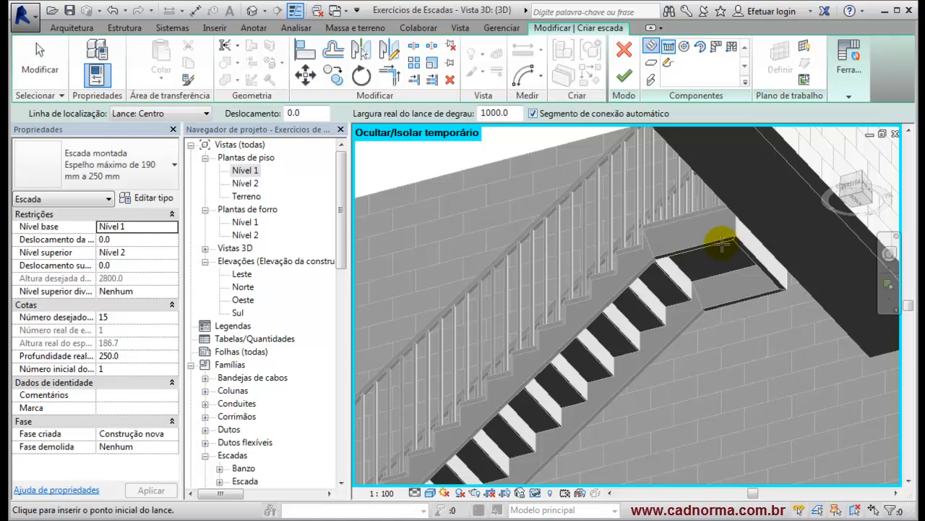
click(624, 75)
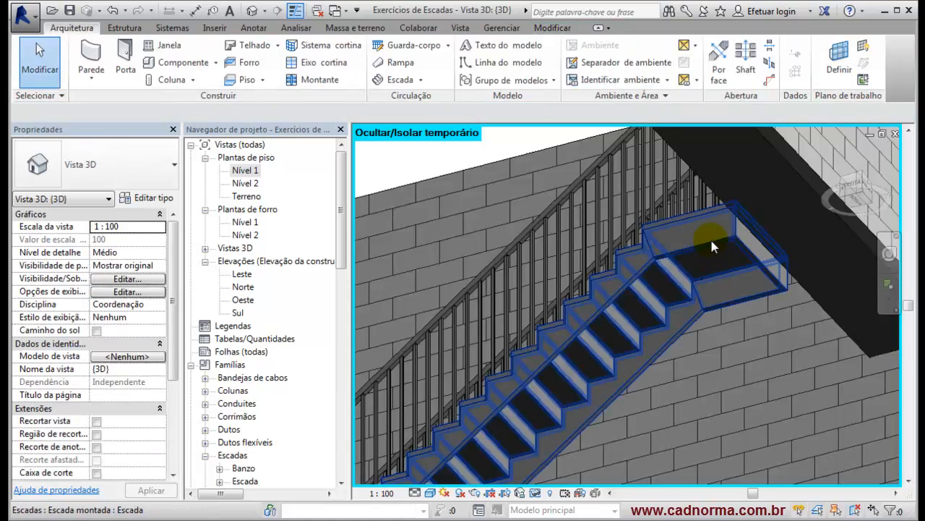
key(Tab)
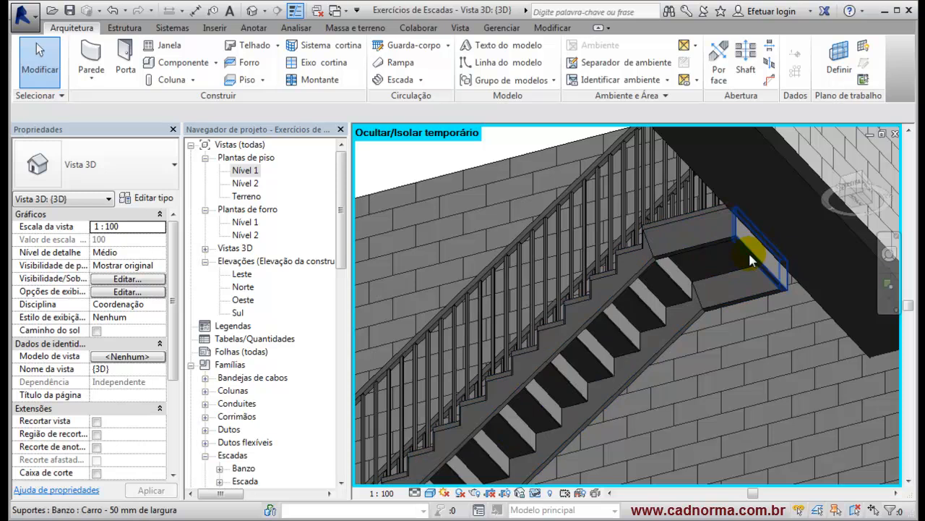
click(748, 250)
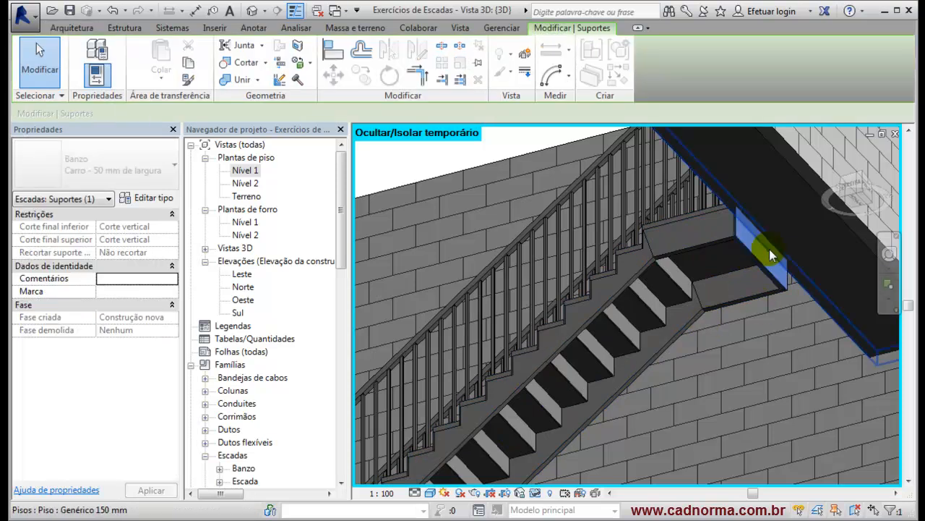
- Open the stair for component editing, select the stringer across the landing's end, clear the selection, and finish the stair edit
key(Escape)
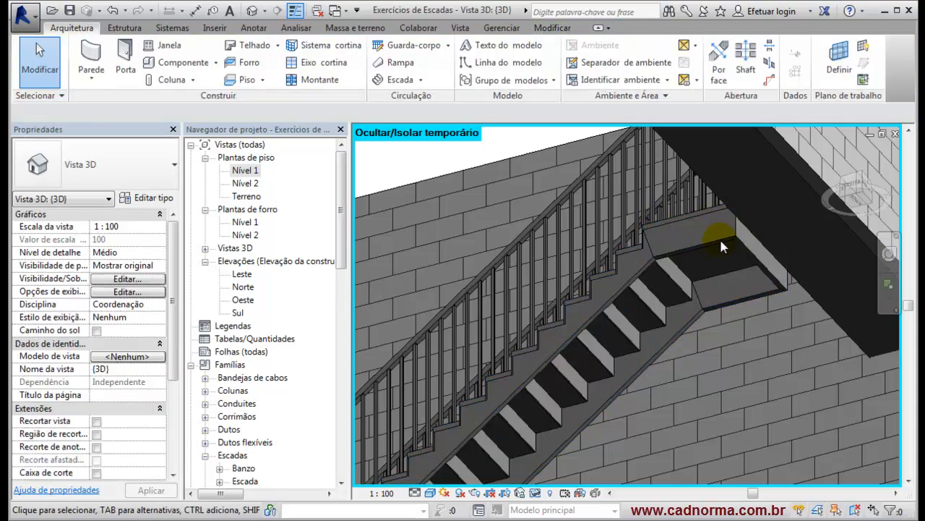
click(718, 241)
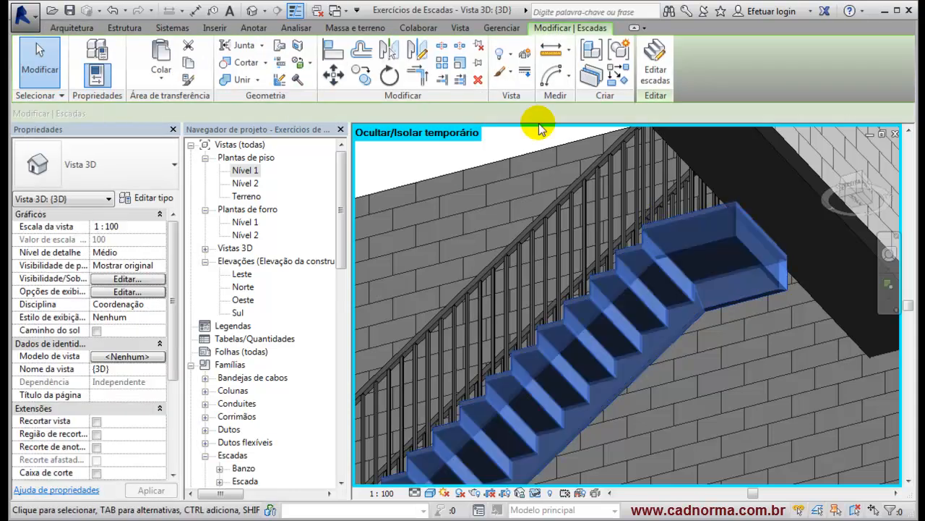
click(647, 71)
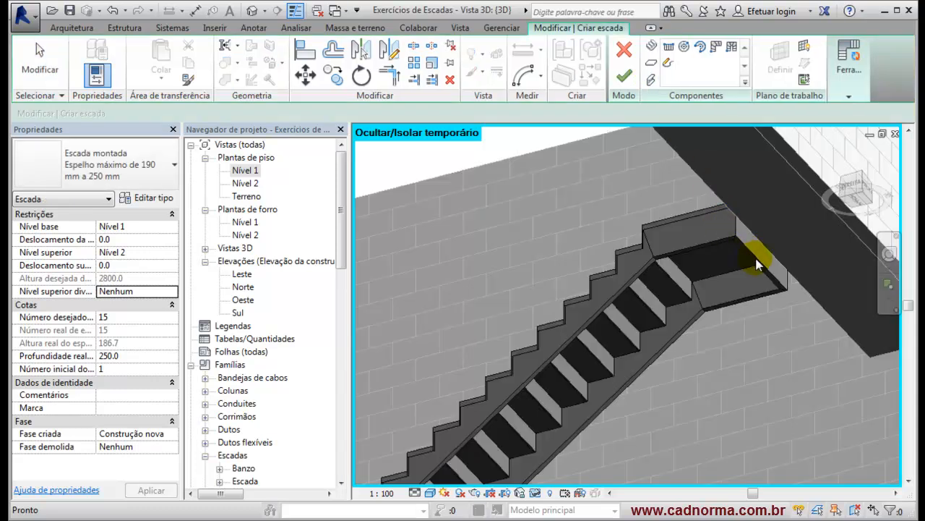
click(758, 264)
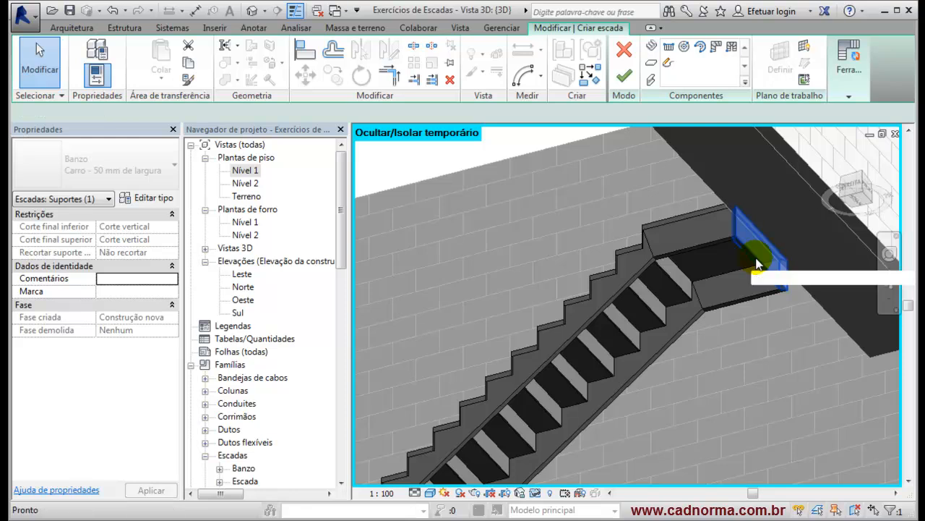
key(Escape)
shift+middle_drag(744, 335, 769, 244)
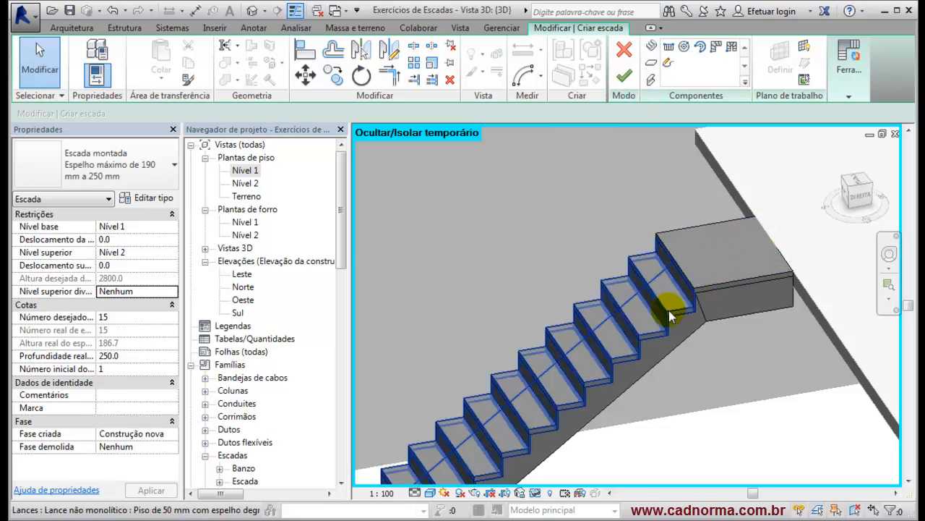
click(622, 75)
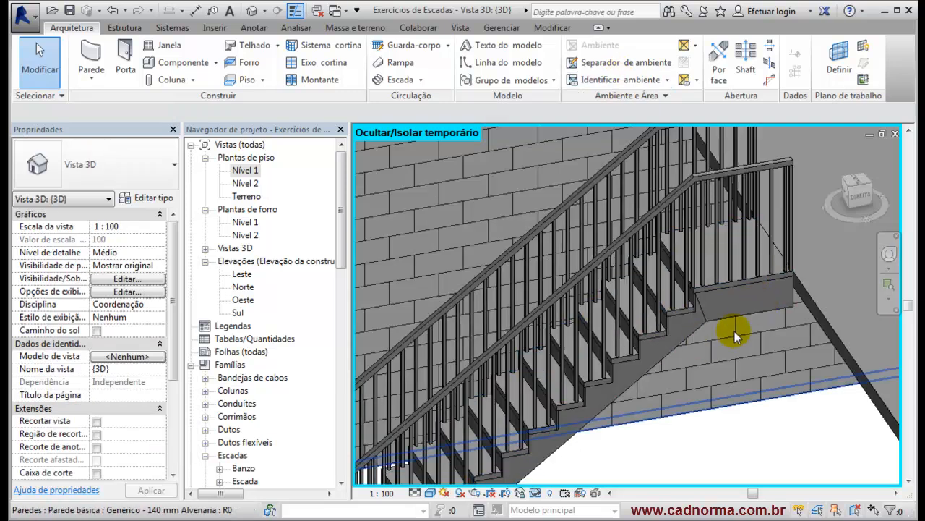
- Delete the assembled straight stair with its landing in the Nível 1 floor plan
click(777, 308)
shift+middle_drag(792, 339, 812, 304)
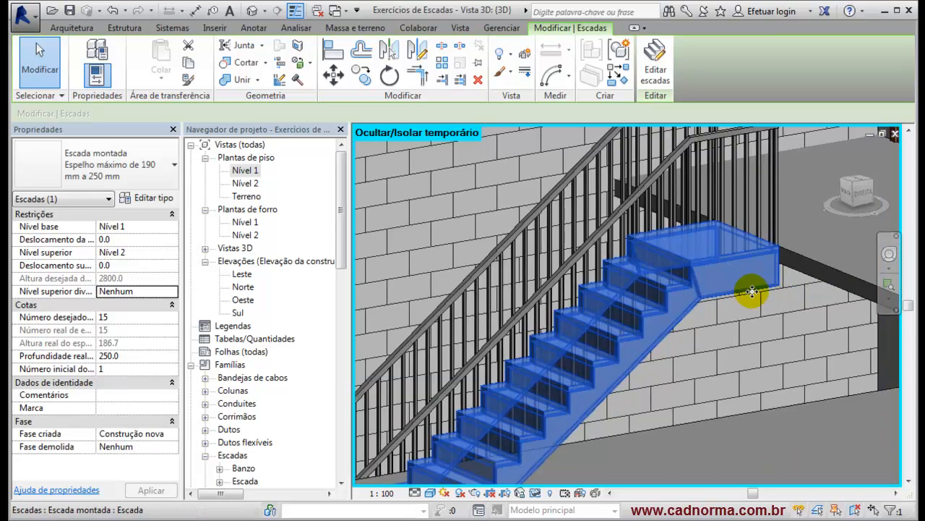
shift+middle_drag(752, 292, 792, 268)
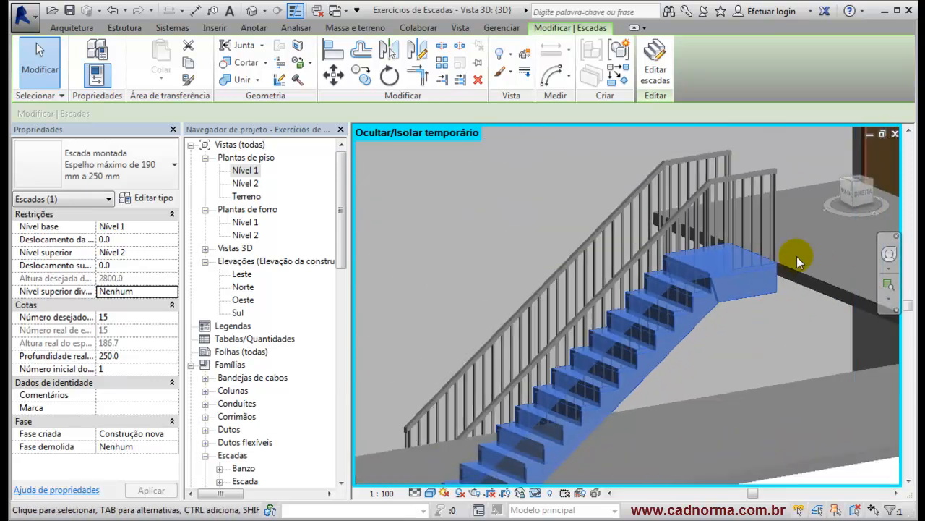
middle_drag(747, 322, 633, 265)
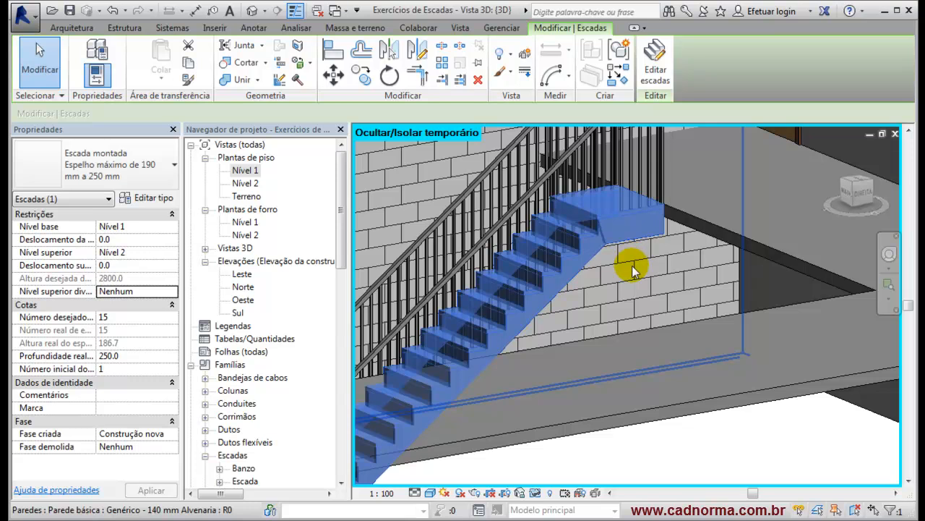
scroll(588, 258, down, 2)
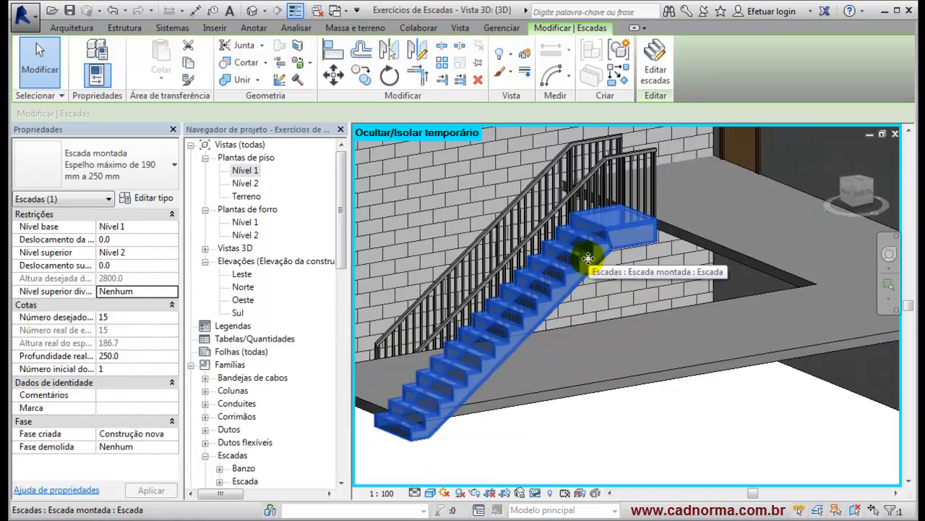
double_click(243, 172)
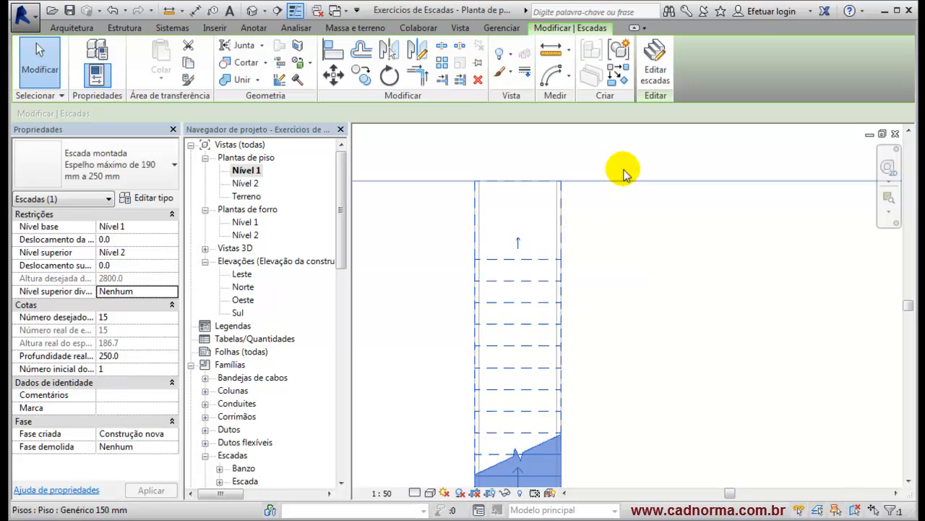
key(Delete)
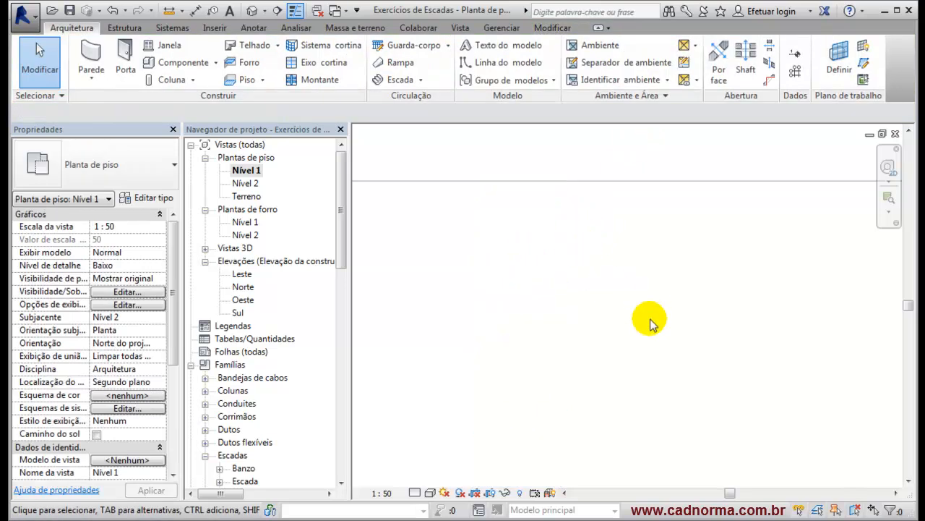
- Start a monolithic cast-in-place stair from Nível 1 to Nível 2 and place a full spiral run 800 mm wide below the slab edge
click(396, 80)
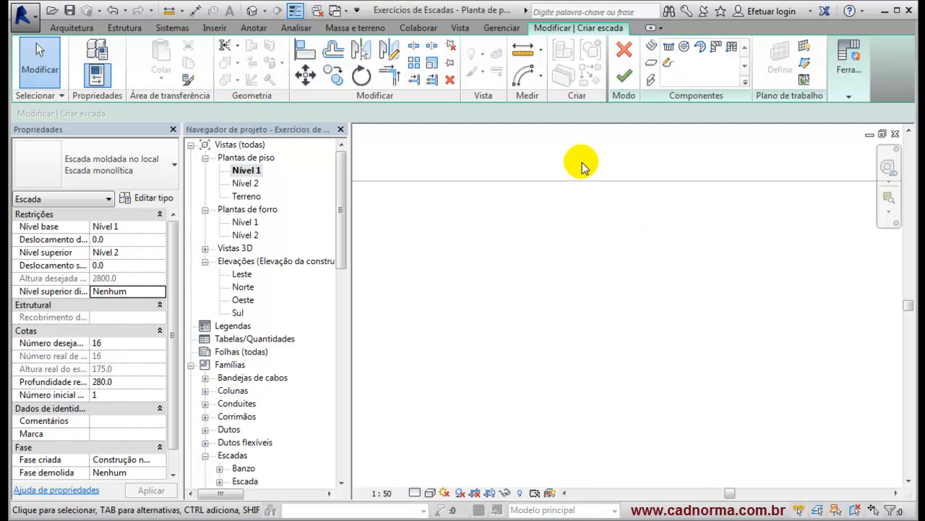
click(684, 49)
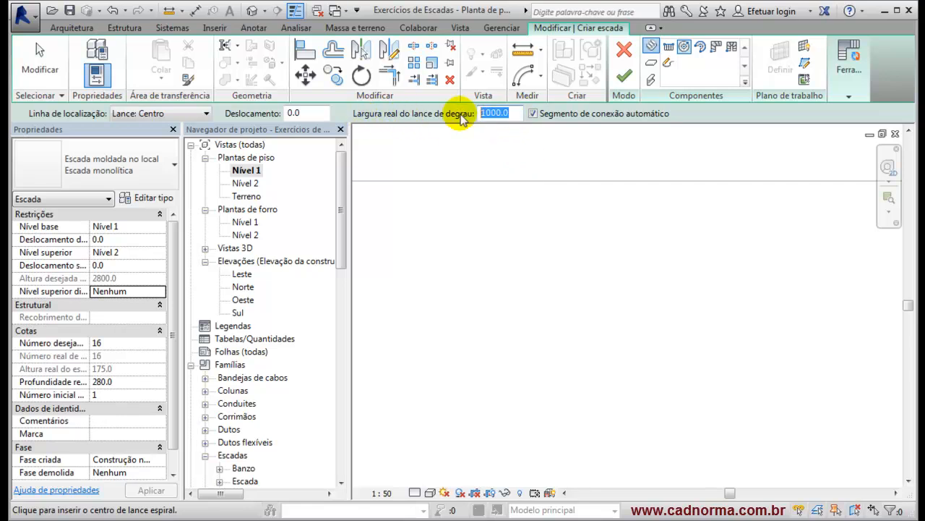
key(Return)
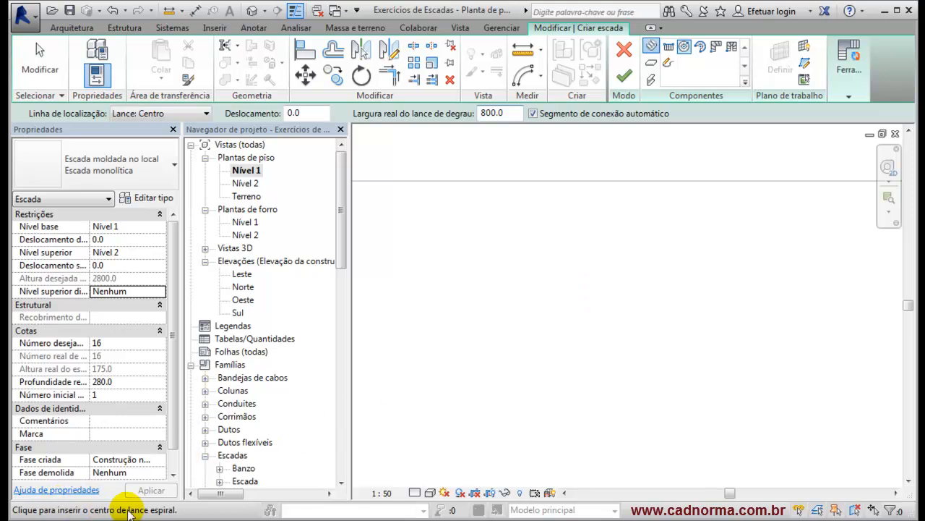
click(630, 320)
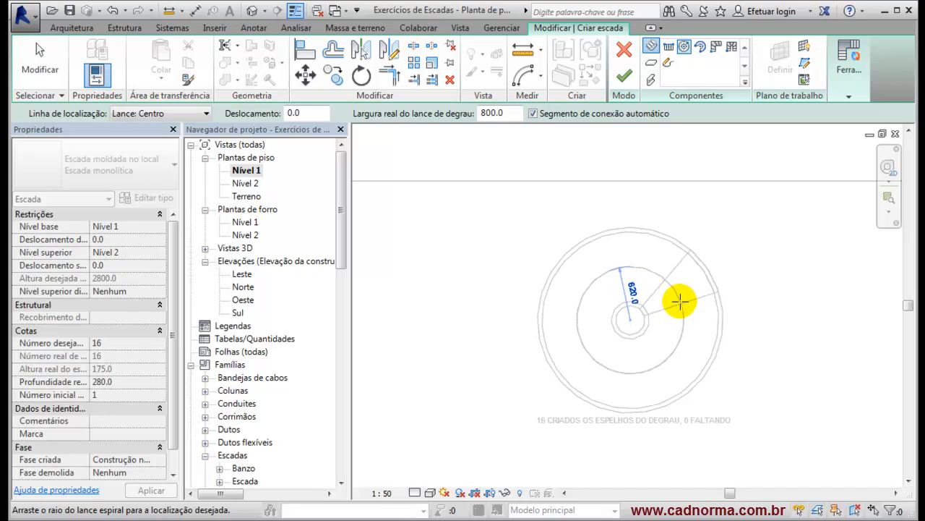
click(736, 277)
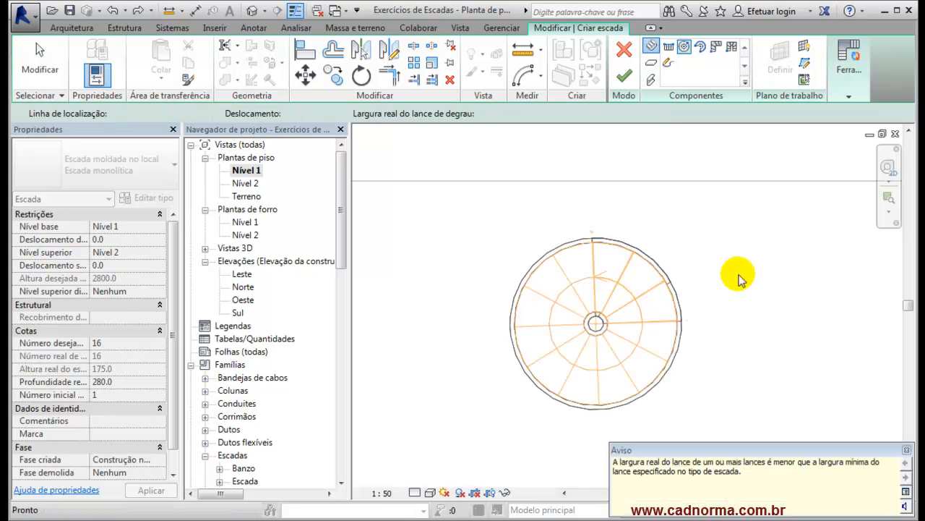
click(907, 450)
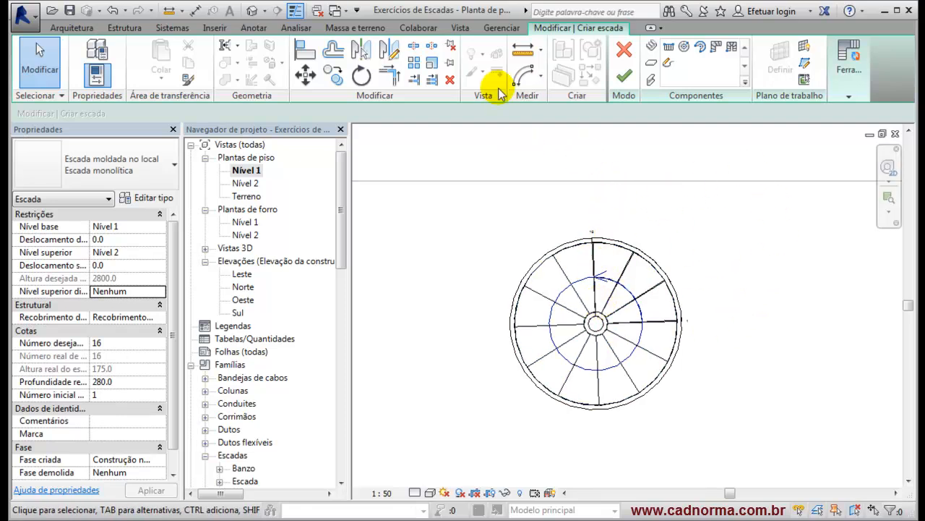
- Examine the spiral stair run in the 3D view from several angles, and return to the Nível 1 floor plan
click(253, 12)
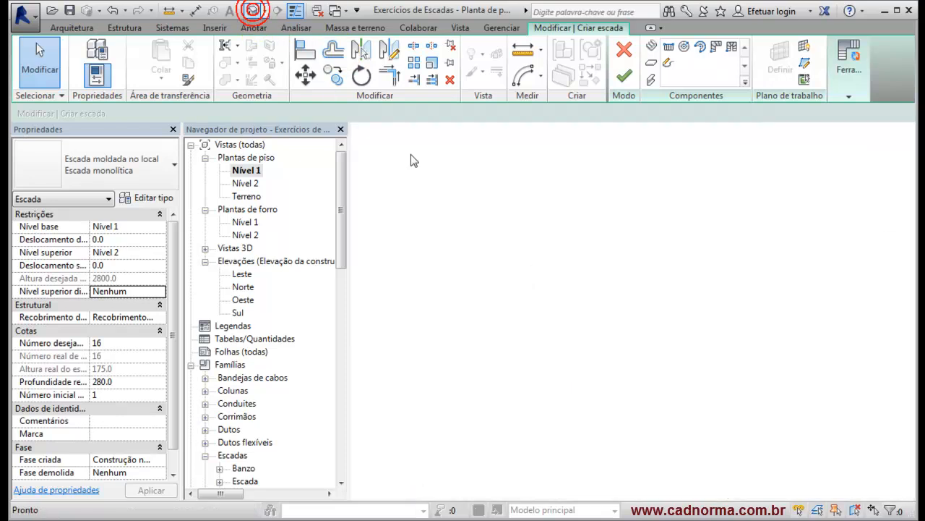
shift+middle_drag(672, 301, 657, 241)
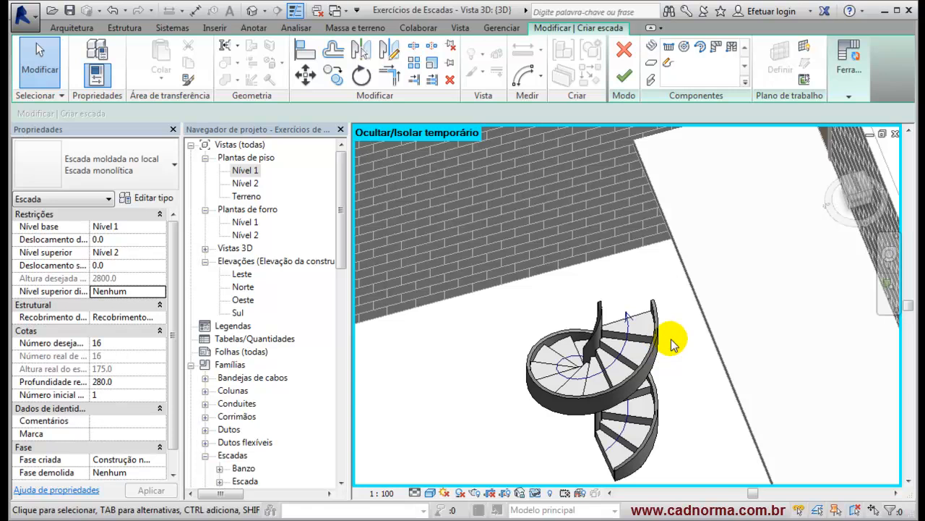
mouse_move(671, 345)
shift+middle_down()
mouse_move(561, 356)
mouse_move(556, 381)
mouse_move(693, 361)
mouse_move(702, 336)
mouse_move(687, 251)
mouse_move(665, 248)
mouse_move(601, 286)
mouse_move(420, 329)
mouse_move(430, 278)
mouse_move(491, 399)
mouse_move(557, 347)
mouse_move(630, 424)
mouse_move(672, 368)
mouse_move(671, 389)
mouse_move(364, 268)
shift+middle_up()
double_click(245, 170)
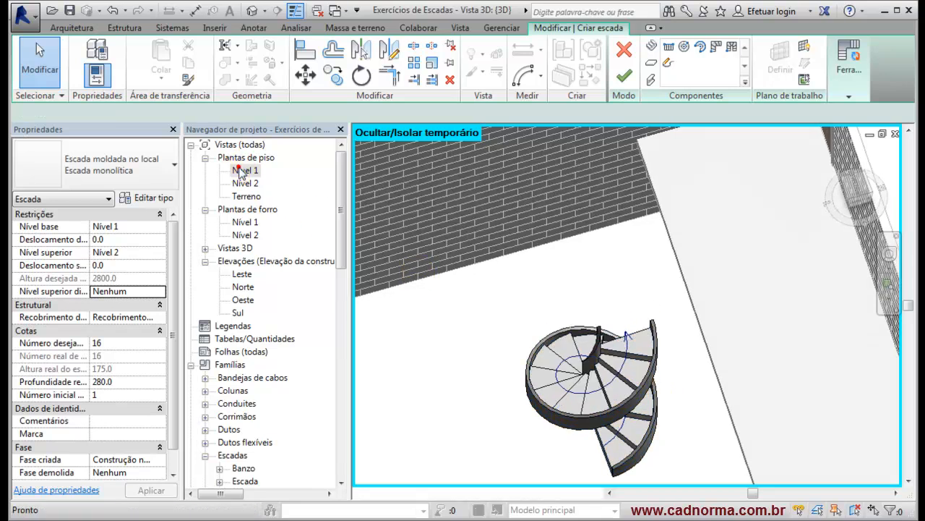